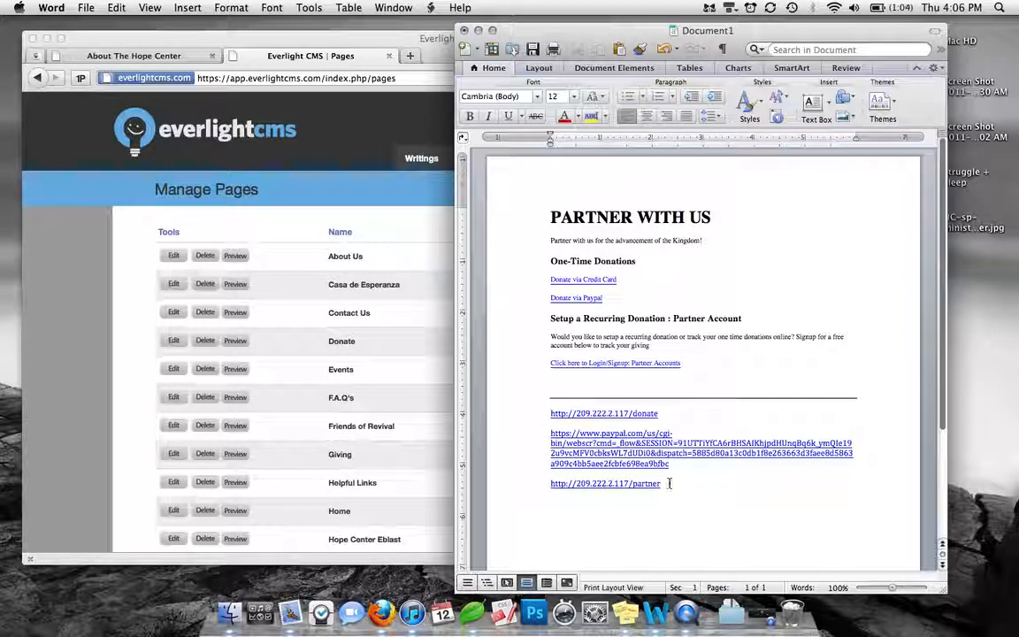
Switch to Firefox and start adding a new page from the Everlight CMS page manager
{"action": "left_click", "coordinate": [109, 305]}
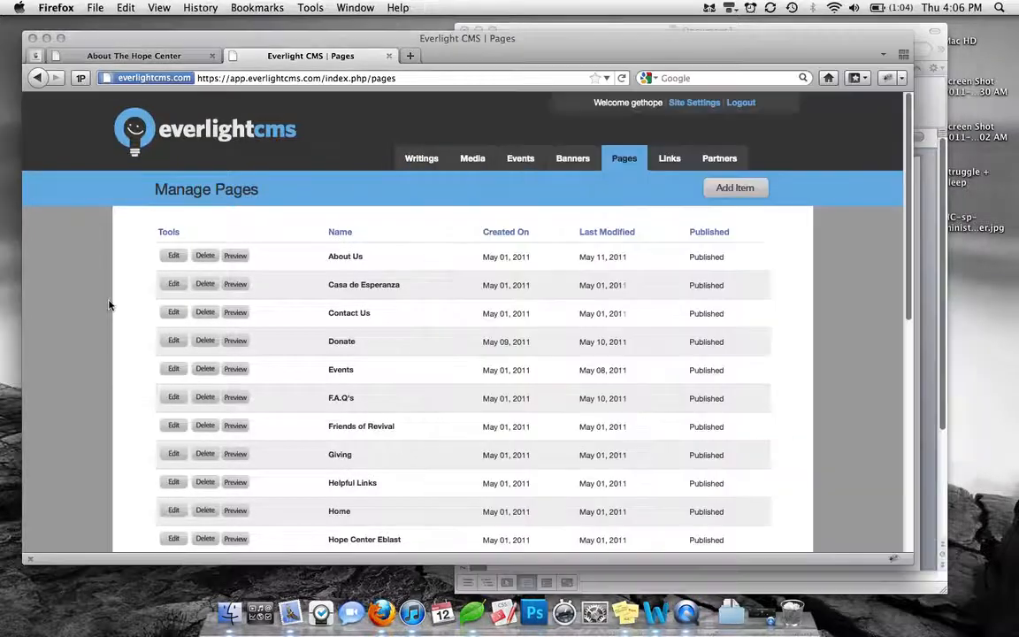
{"action": "mouse_move", "coordinate": [623, 159]}
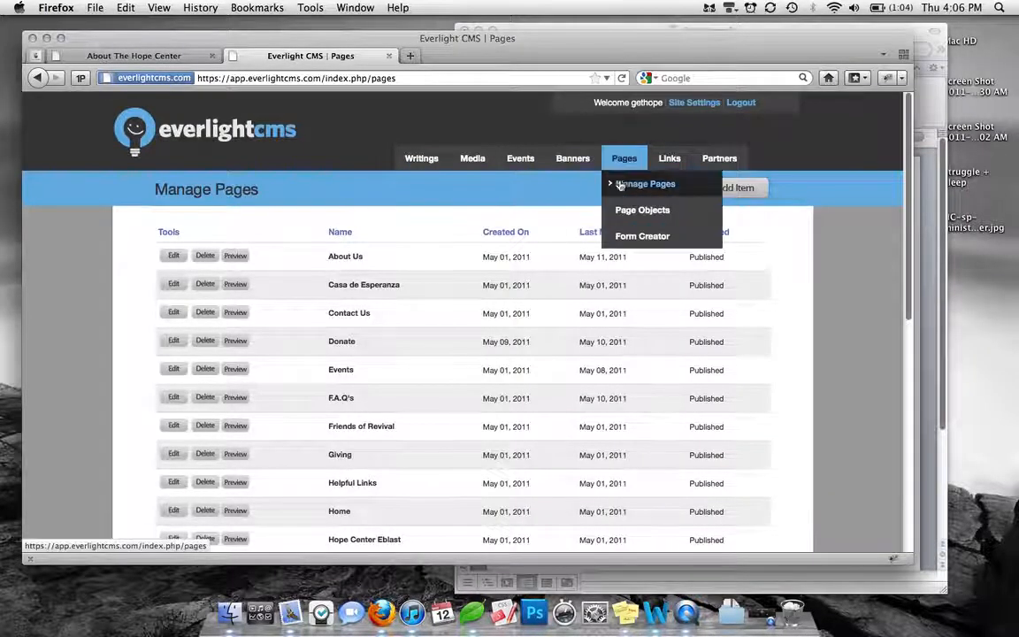
{"action": "left_click", "coordinate": [620, 184]}
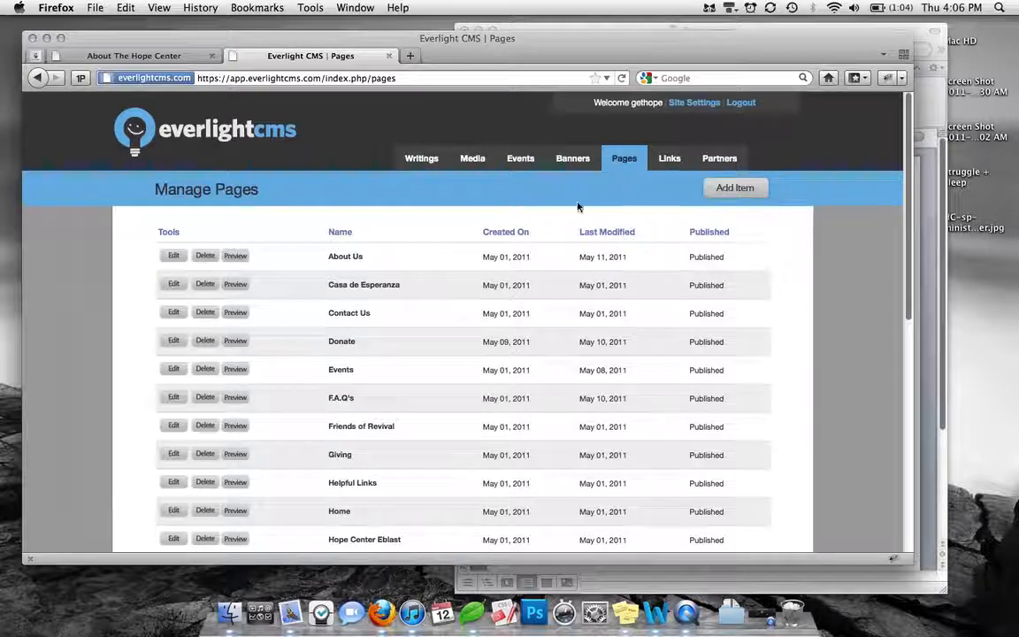
{"action": "left_click", "coordinate": [744, 187]}
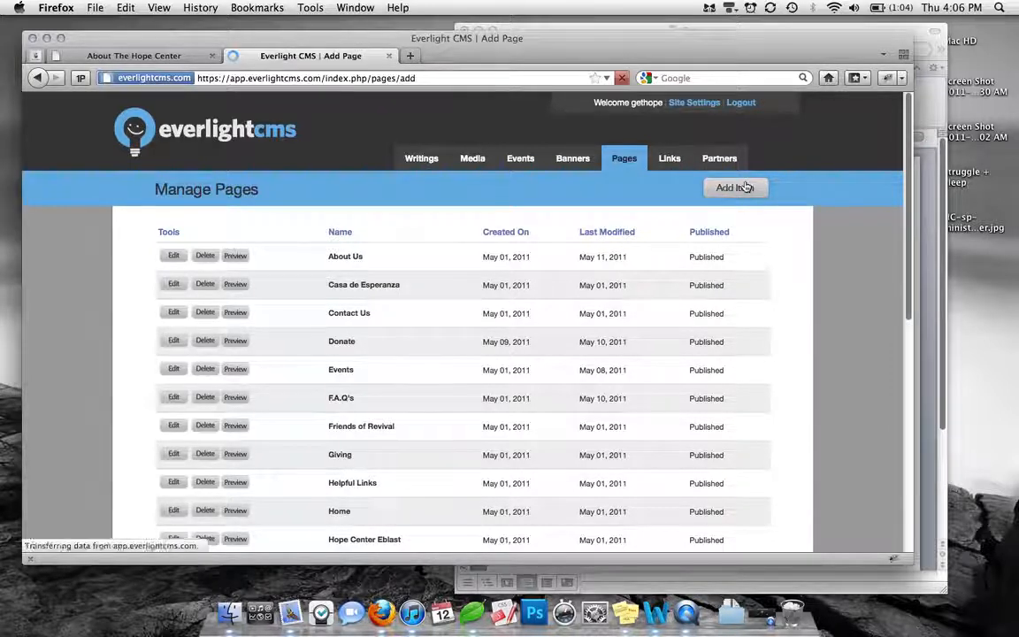
Enter "Partner with us" as the name of the new page
{"action": "left_click", "coordinate": [386, 275]}
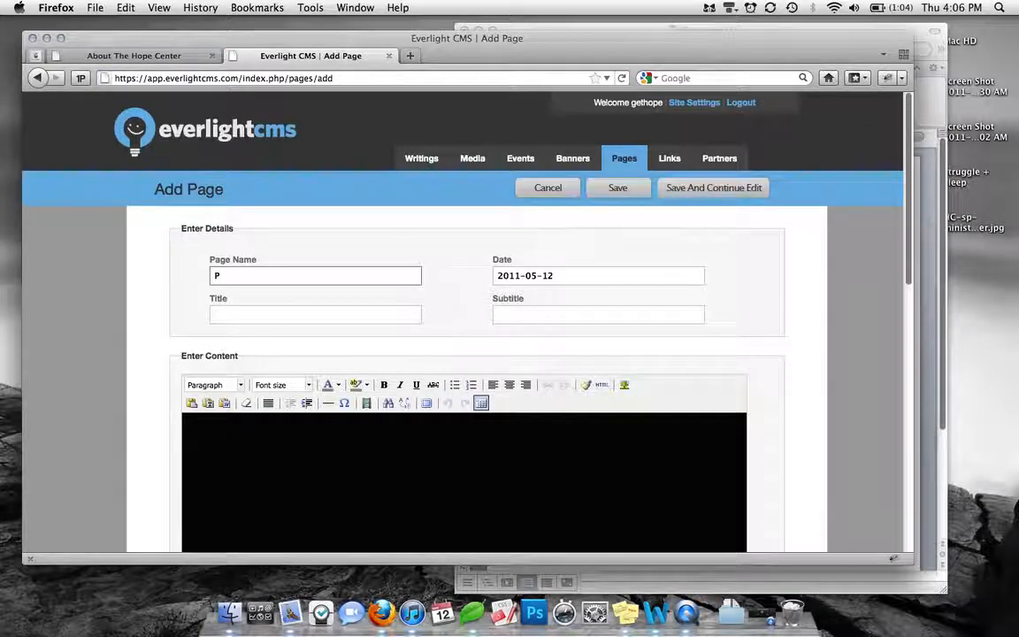
{"action": "type", "text": "Par"}
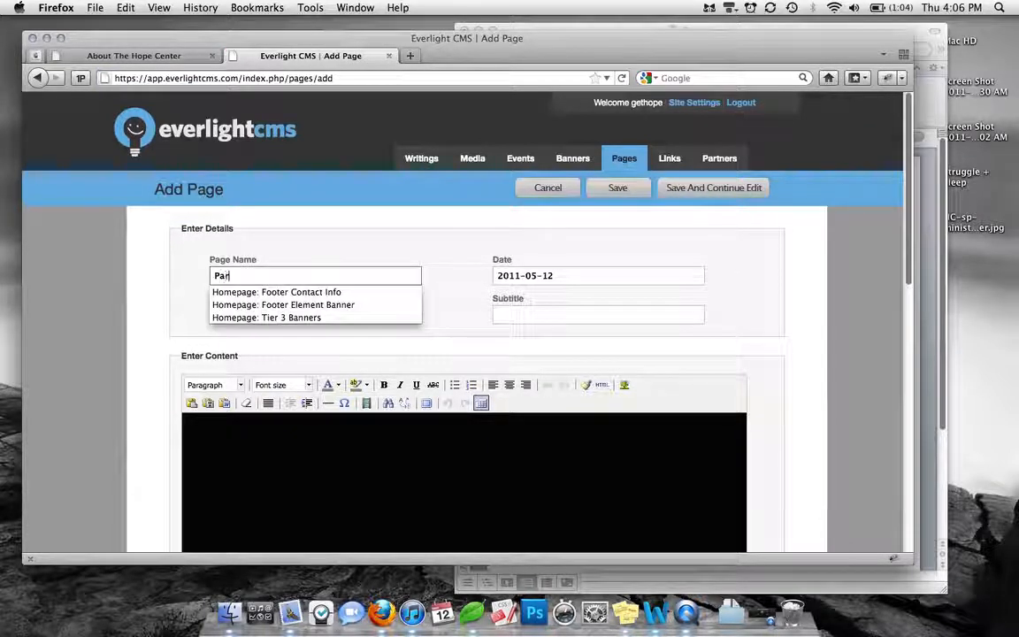
{"action": "type", "text": "tner with"}
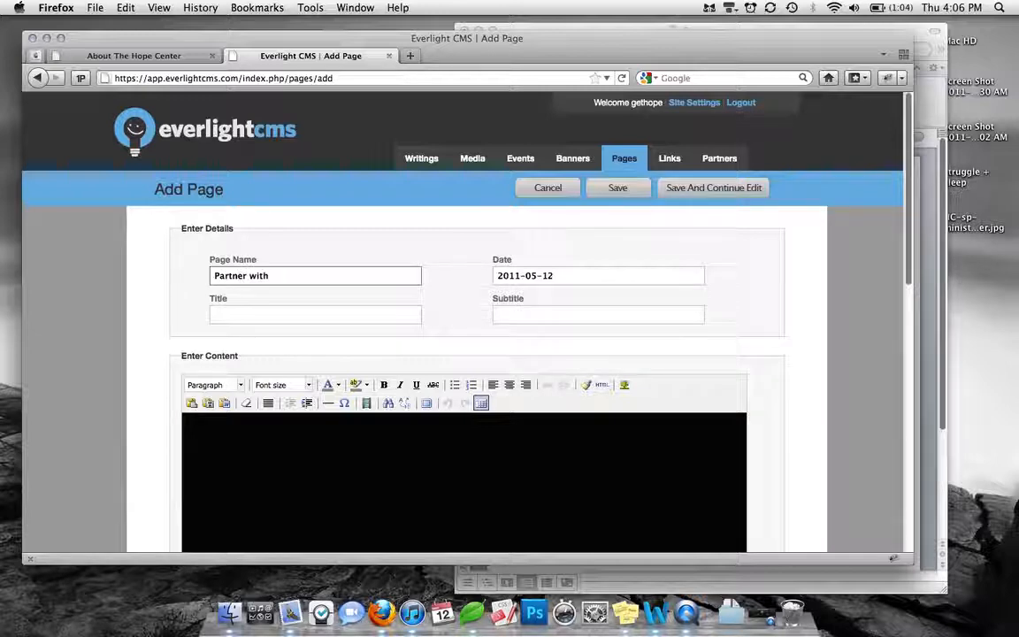
{"action": "type", "text": " us"}
Review the paragraph and heading formats available in the page's content editor
{"action": "scroll", "coordinate": [304, 310], "scroll_direction": "down", "scroll_amount": 1}
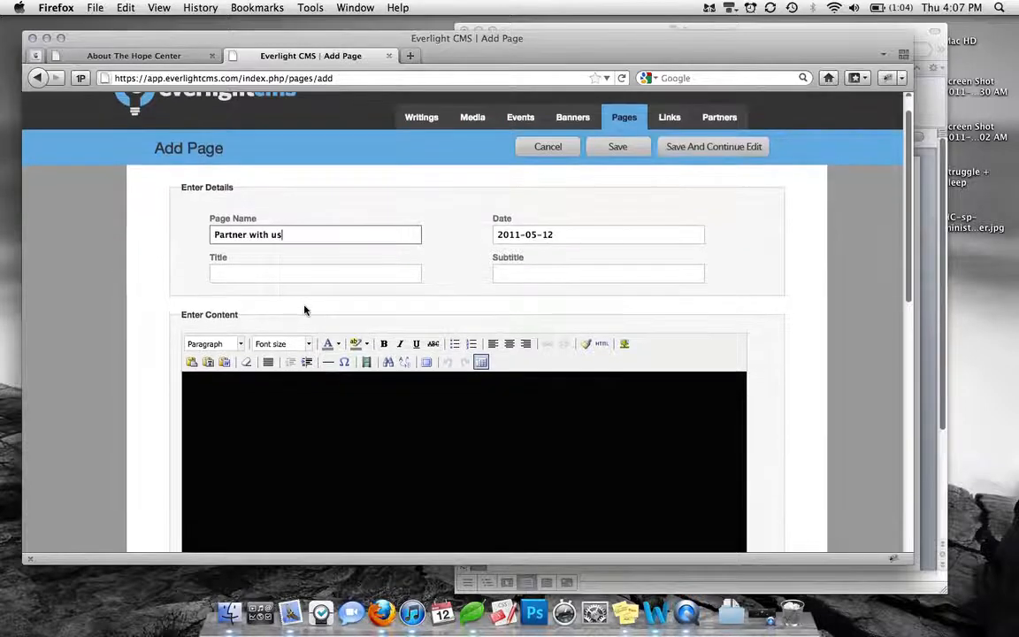
{"action": "scroll", "coordinate": [305, 310], "scroll_direction": "down", "scroll_amount": 1}
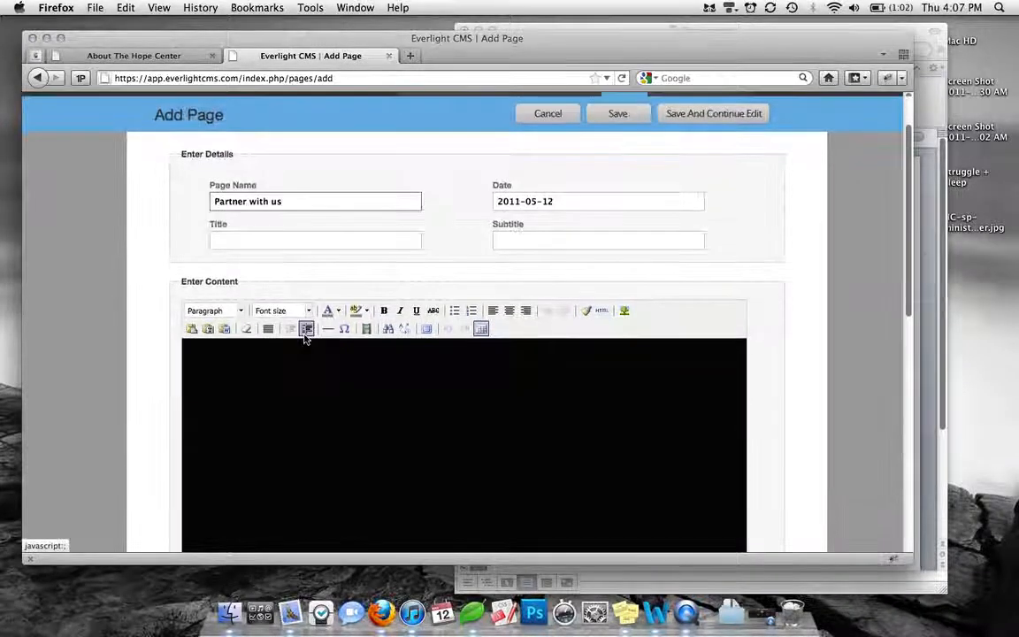
{"action": "scroll", "coordinate": [304, 337], "scroll_direction": "down", "scroll_amount": 1}
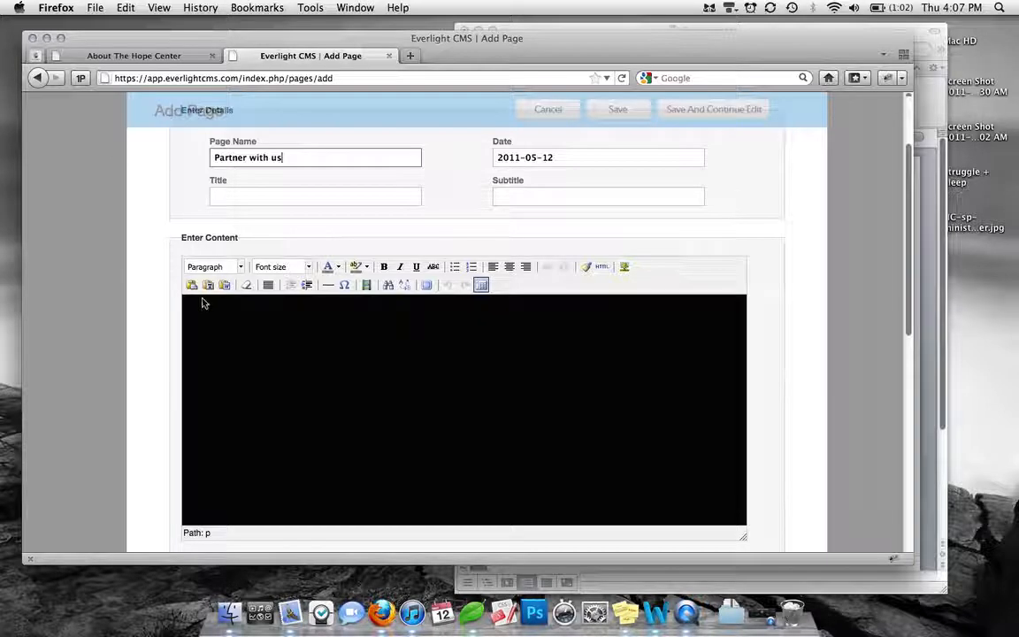
{"action": "left_click", "coordinate": [239, 267]}
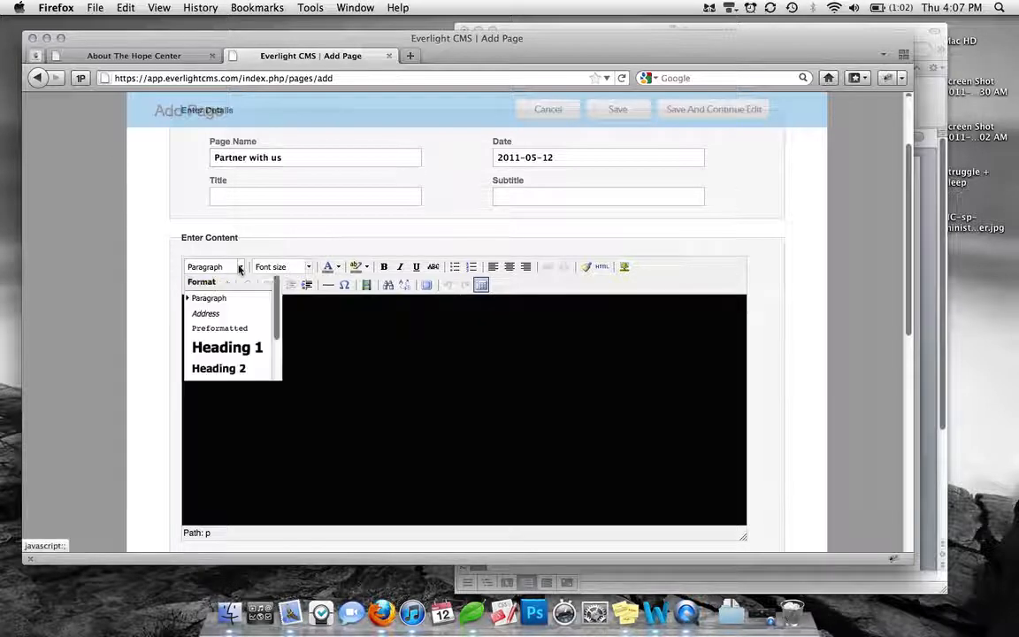
{"action": "scroll", "coordinate": [243, 334], "scroll_direction": "down", "scroll_amount": 3}
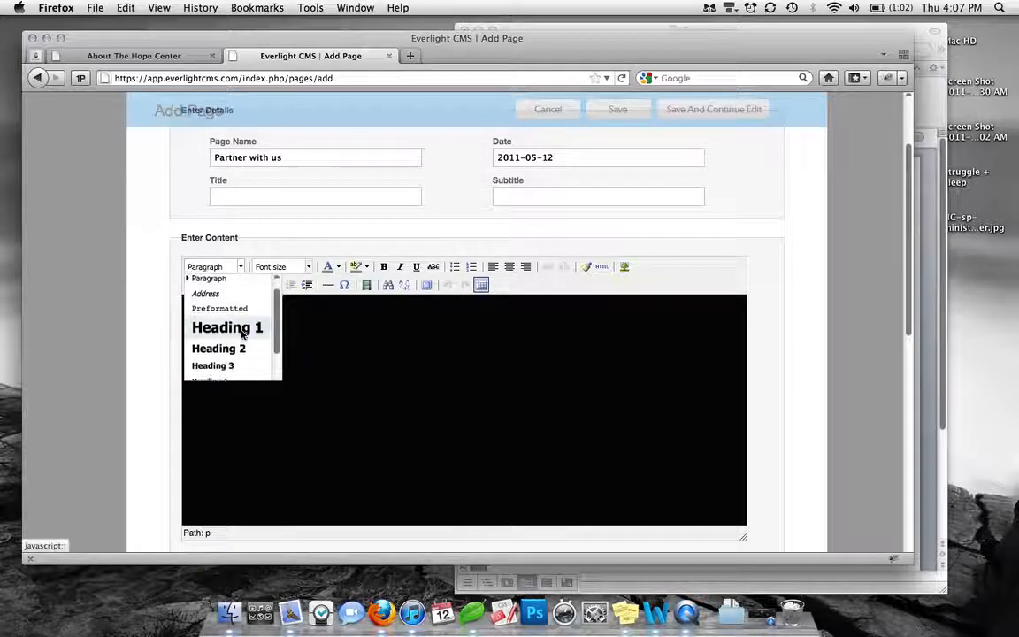
{"action": "scroll", "coordinate": [242, 333], "scroll_direction": "up", "scroll_amount": 3}
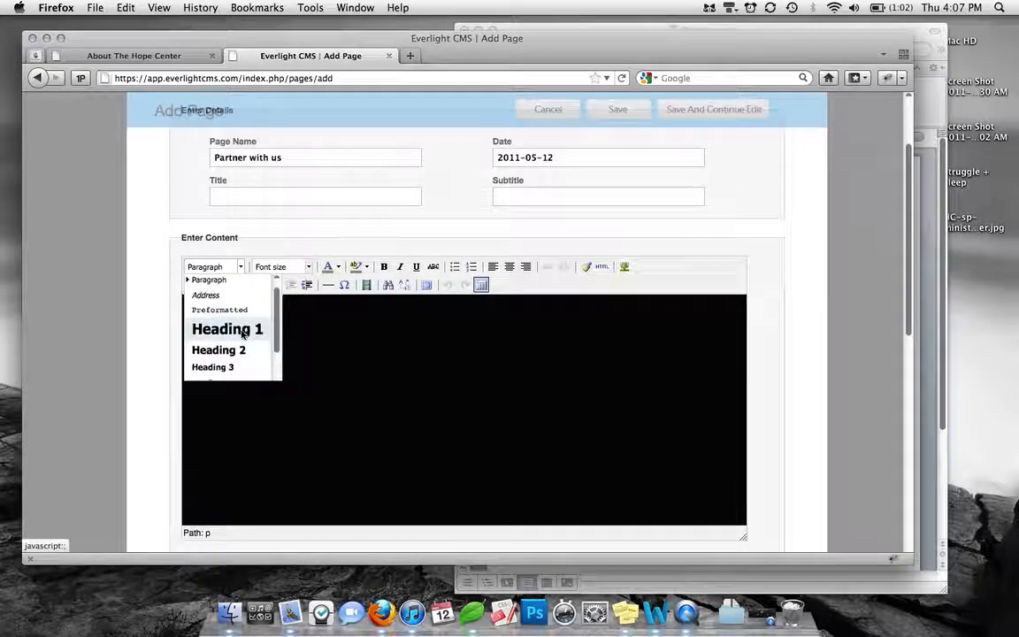
Write "Partner With Us" as the first line of the page content, capitalising all three words
{"action": "left_click", "coordinate": [314, 352]}
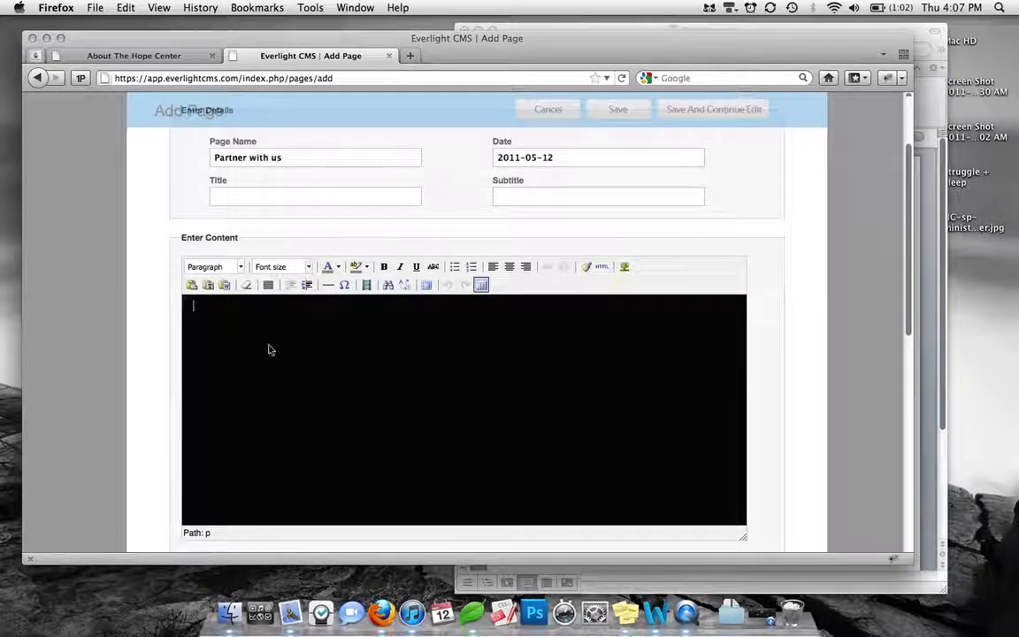
{"action": "type", "text": "Partne"}
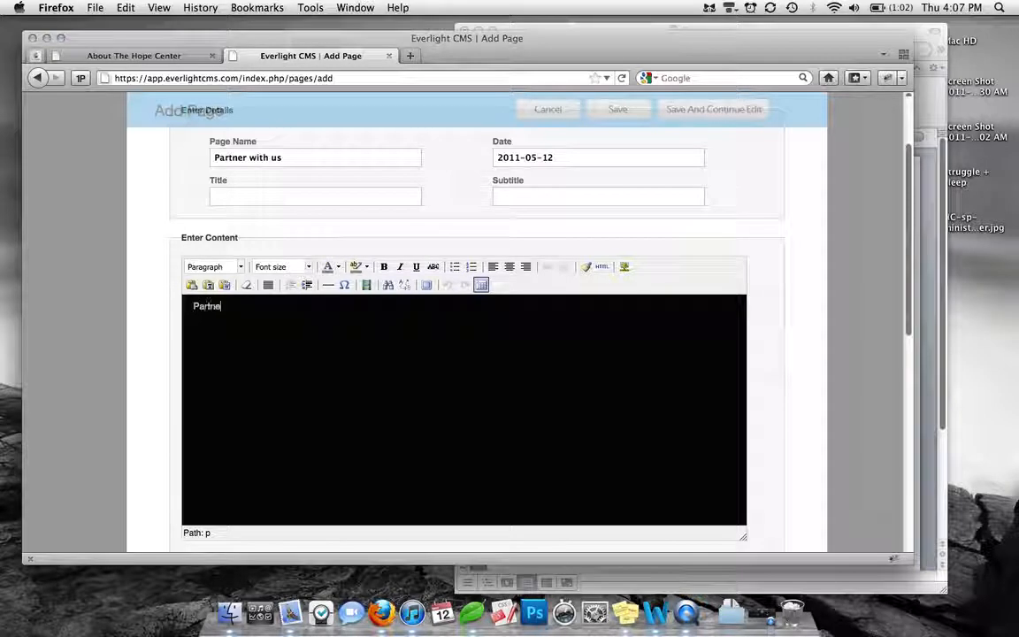
{"action": "type", "text": "r with "}
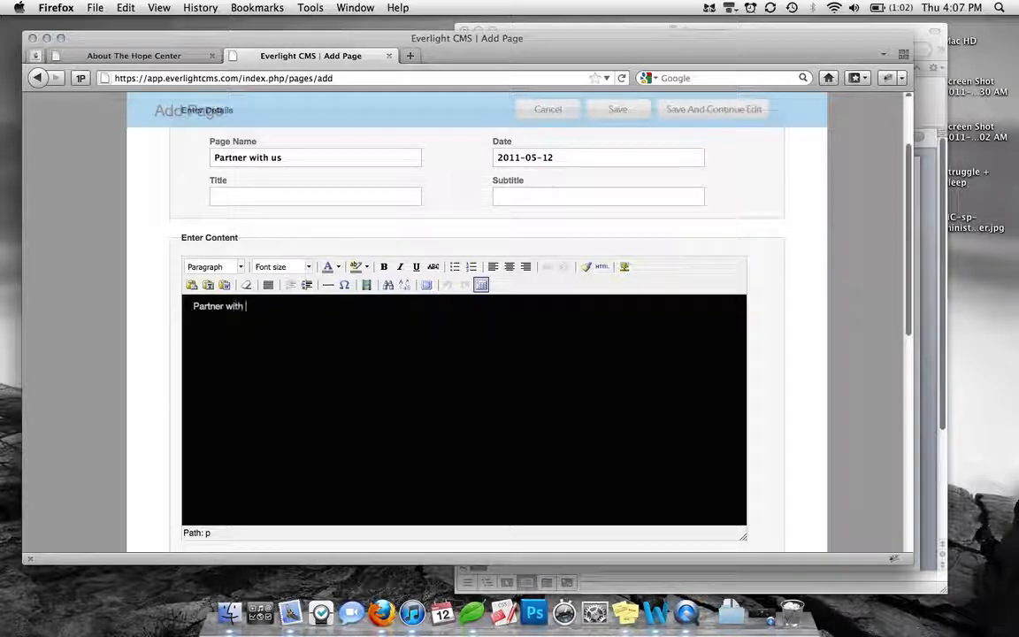
{"action": "type", "text": "Us"}
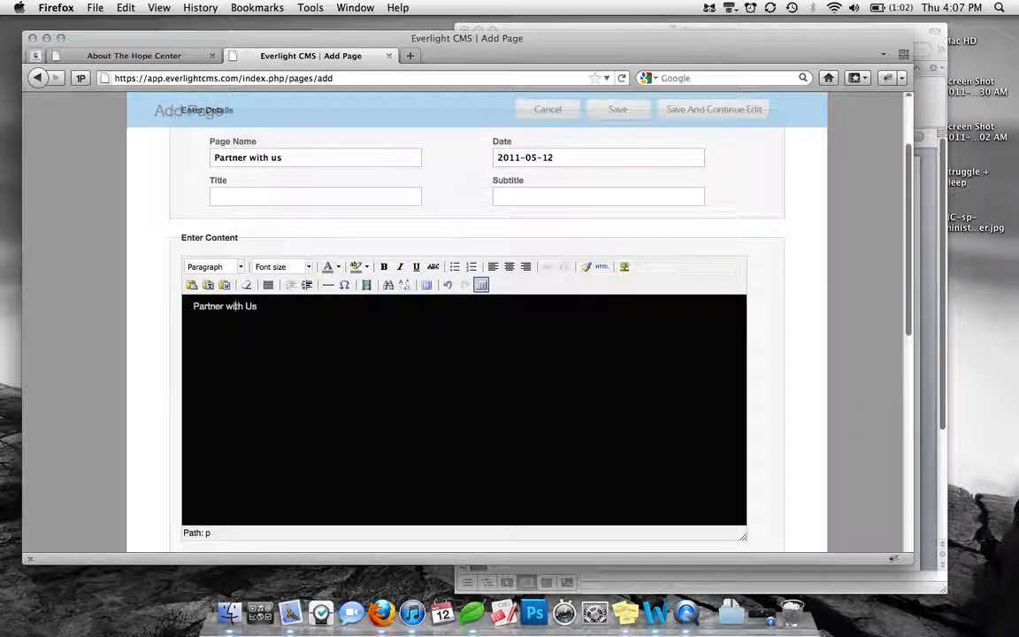
{"action": "double_click", "coordinate": [228, 306]}
{"action": "type", "text": "With"}
{"action": "left_click", "coordinate": [273, 311]}
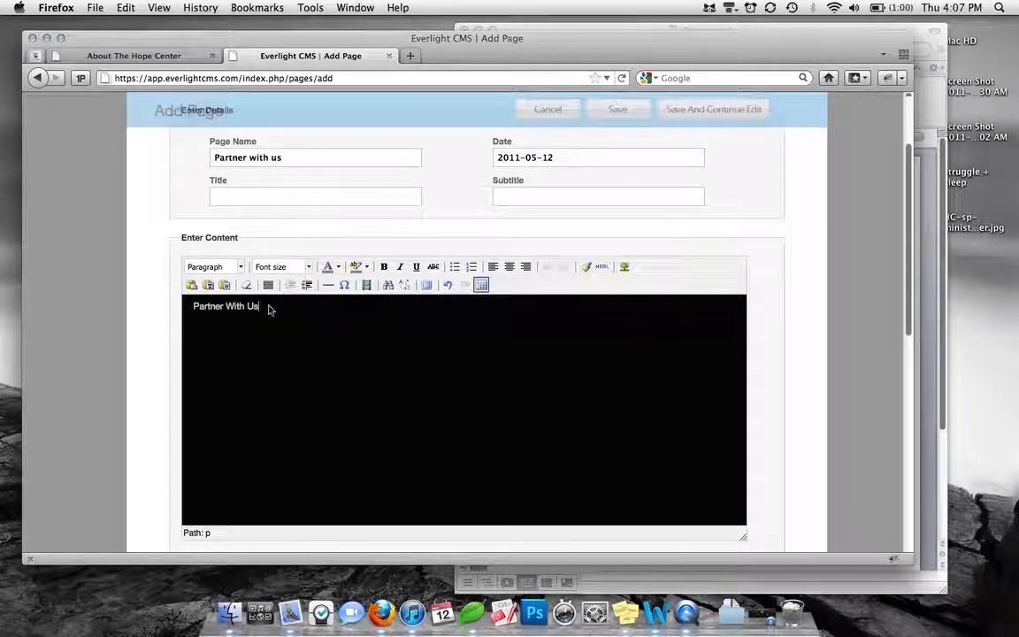
{"action": "left_click_drag", "start_coordinate": [268, 307], "coordinate": [188, 307]}
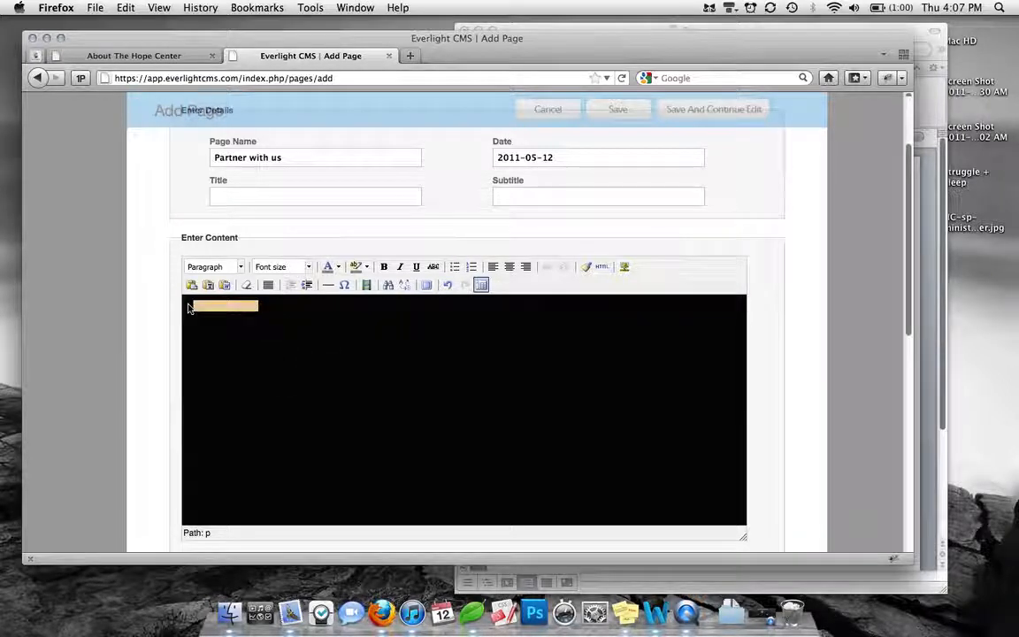
{"action": "left_click", "coordinate": [217, 266]}
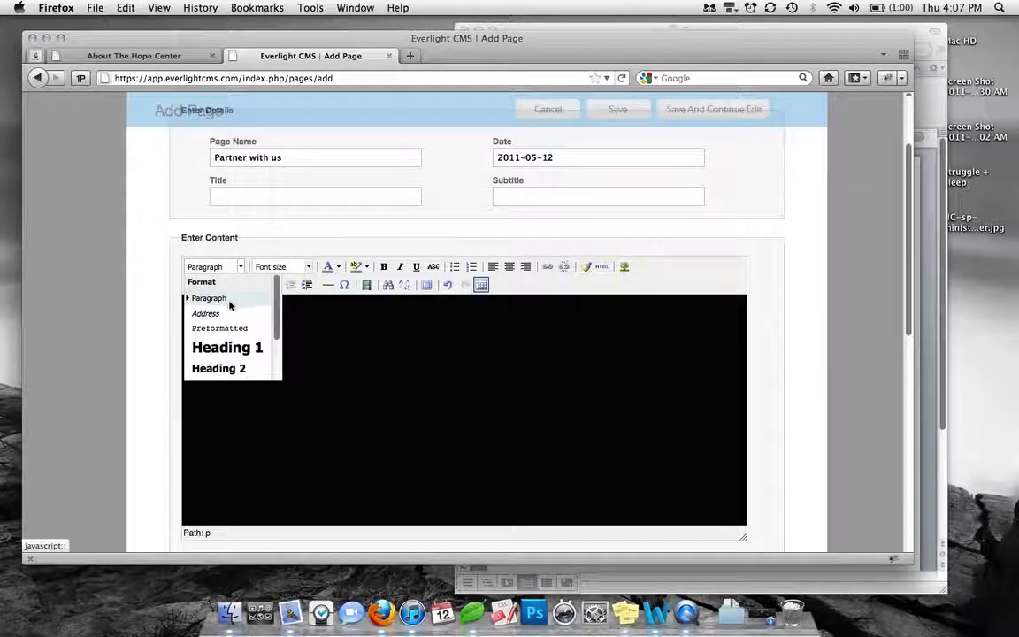
{"action": "left_click", "coordinate": [228, 300]}
{"action": "left_click", "coordinate": [228, 304]}
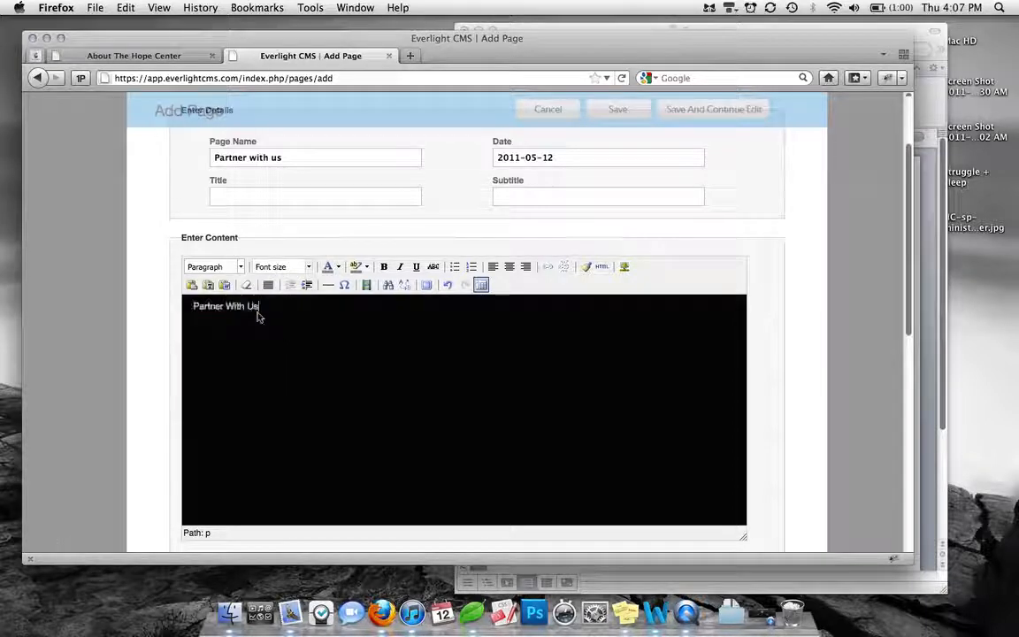
Format the "Partner With Us" line as Heading 1 and compare it with the heading on the live Hope Center page
{"action": "left_click_drag", "start_coordinate": [267, 307], "coordinate": [188, 304]}
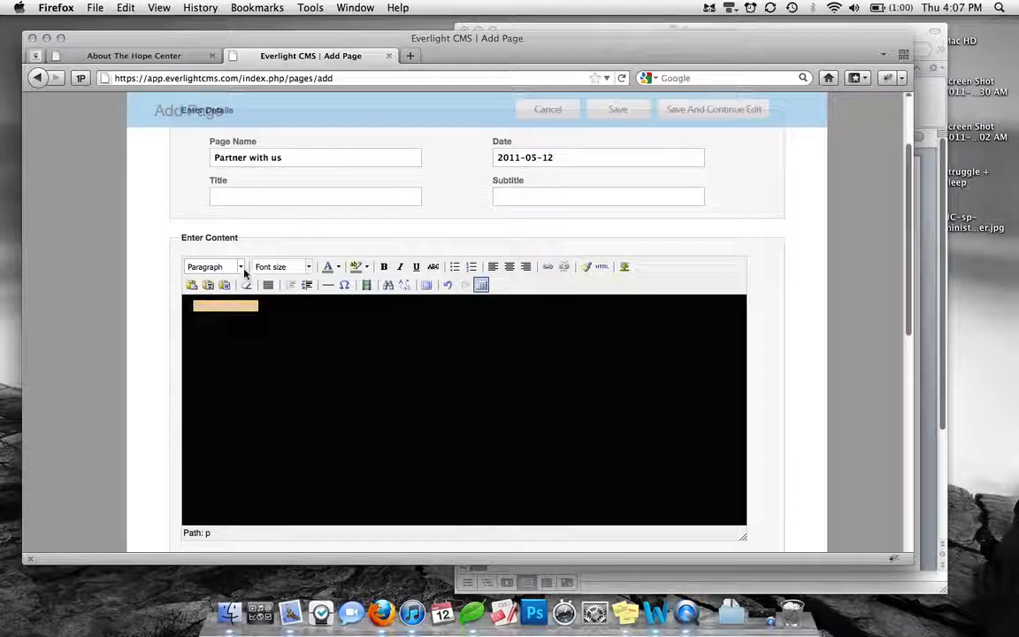
{"action": "left_click", "coordinate": [216, 267]}
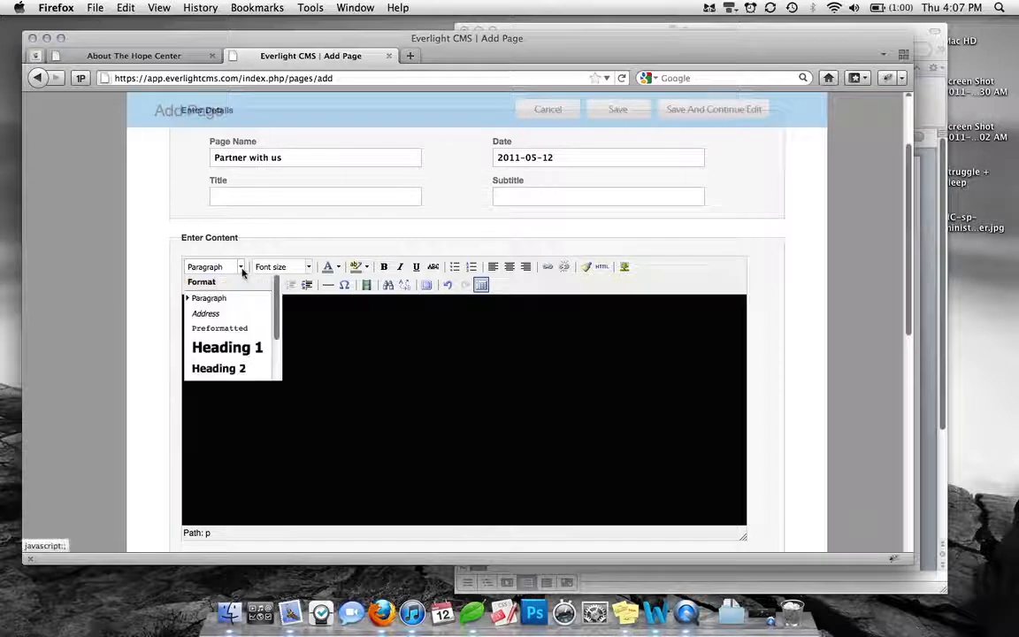
{"action": "left_click", "coordinate": [242, 355]}
{"action": "left_click", "coordinate": [287, 358]}
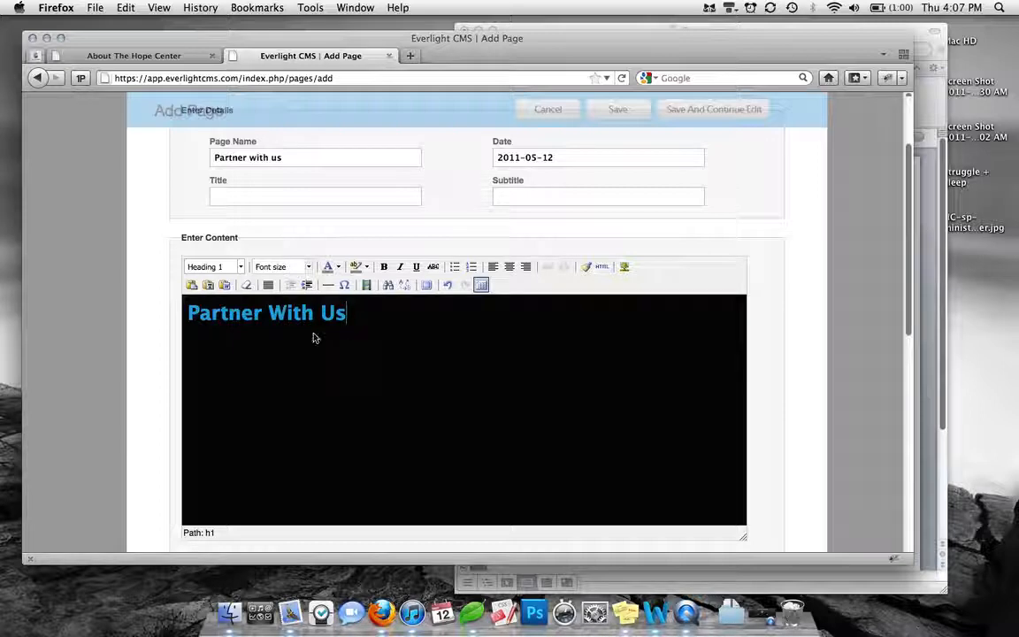
{"action": "left_click", "coordinate": [134, 56]}
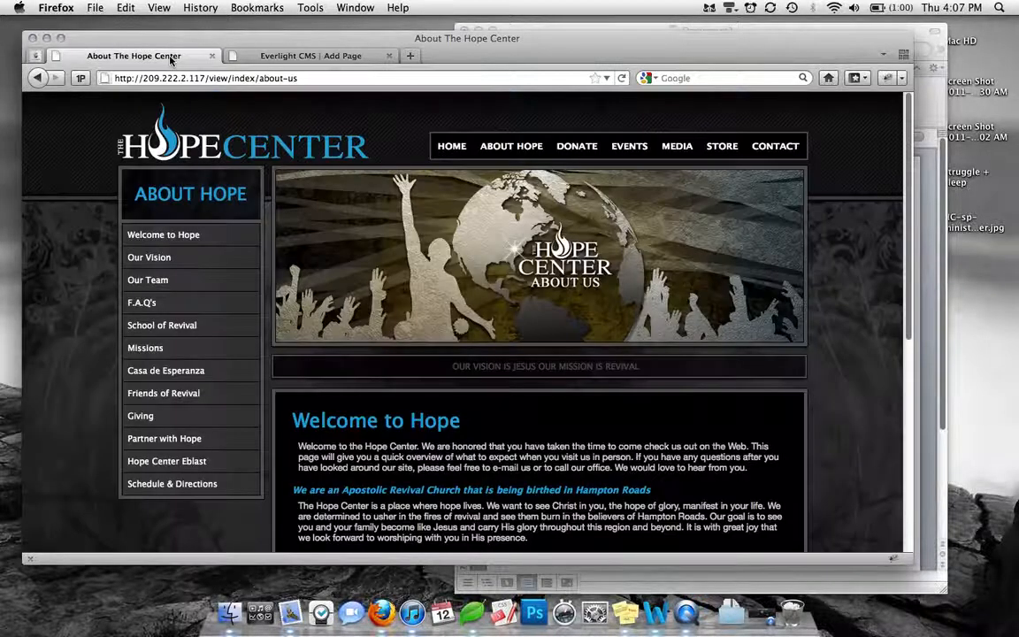
{"action": "left_click", "coordinate": [270, 54]}
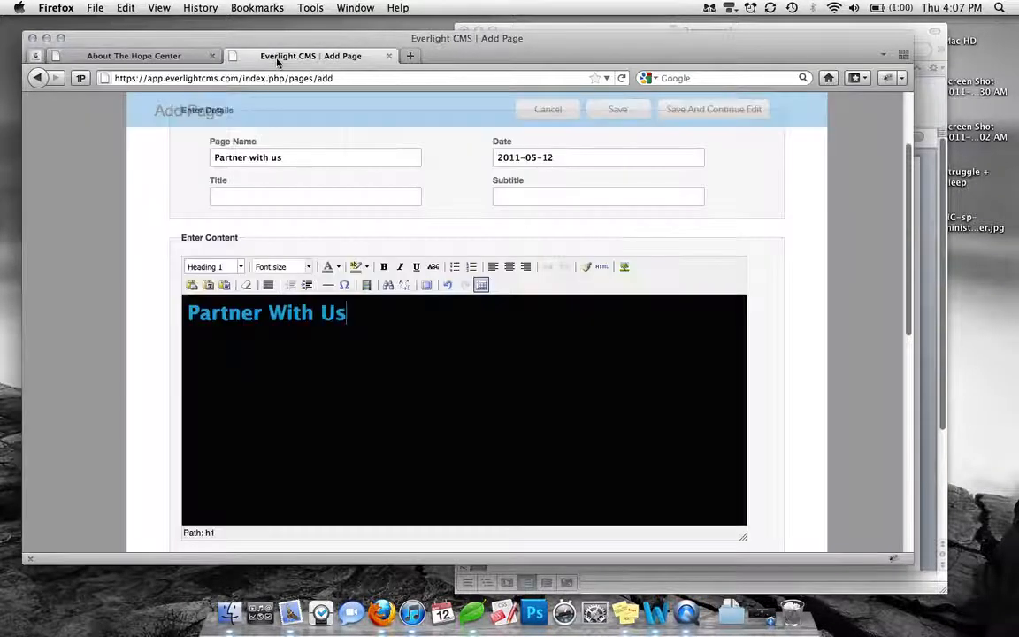
Copy the text below the title, through the Partner Accounts link, from the Word document and paste it as plain text under the heading
{"action": "left_click", "coordinate": [342, 331]}
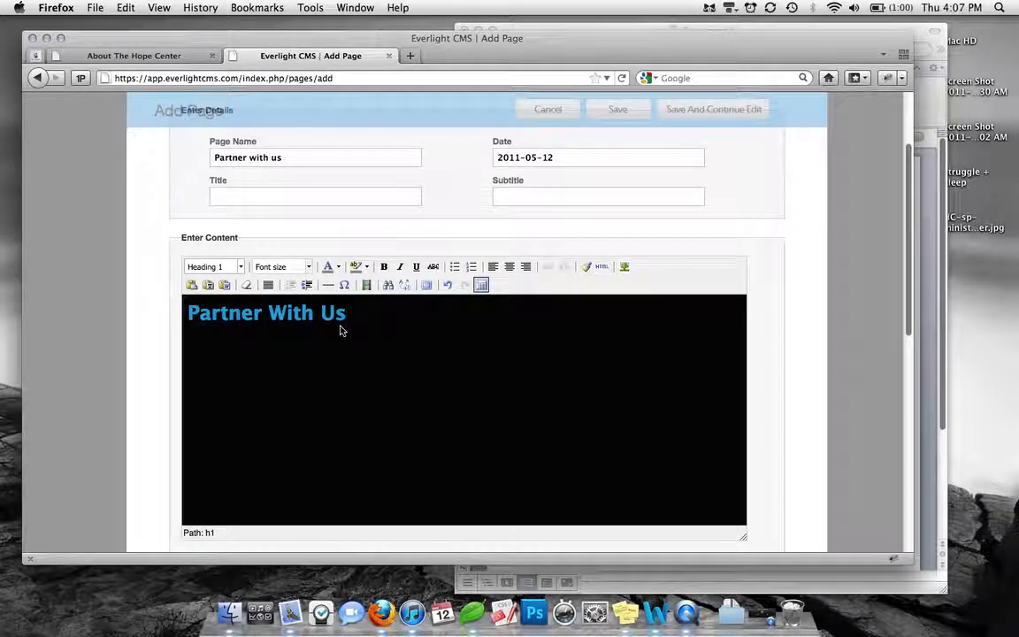
{"action": "key", "text": "Return"}
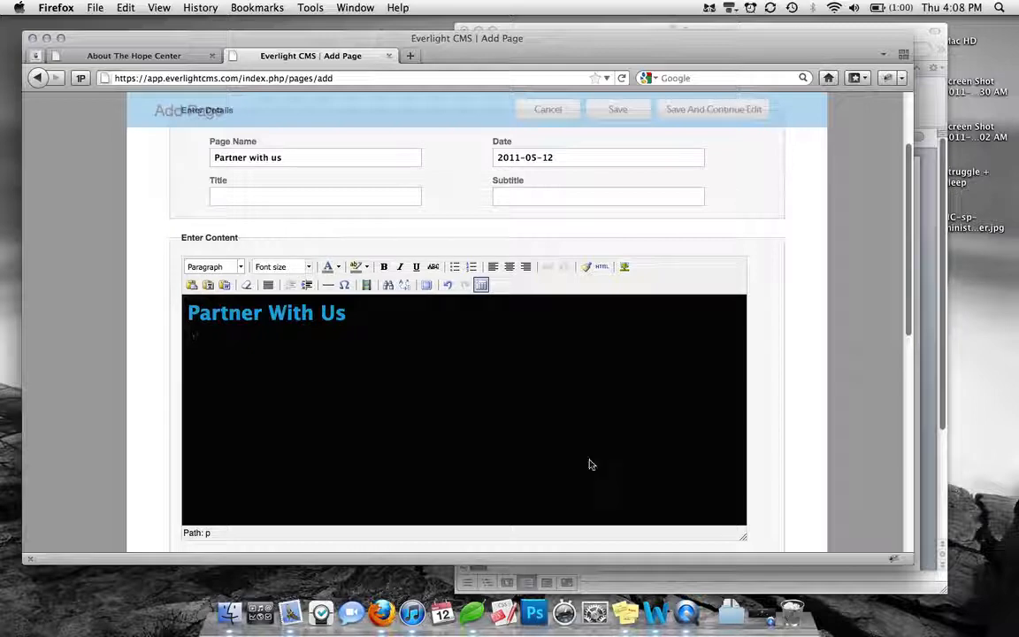
{"action": "left_click", "coordinate": [871, 26]}
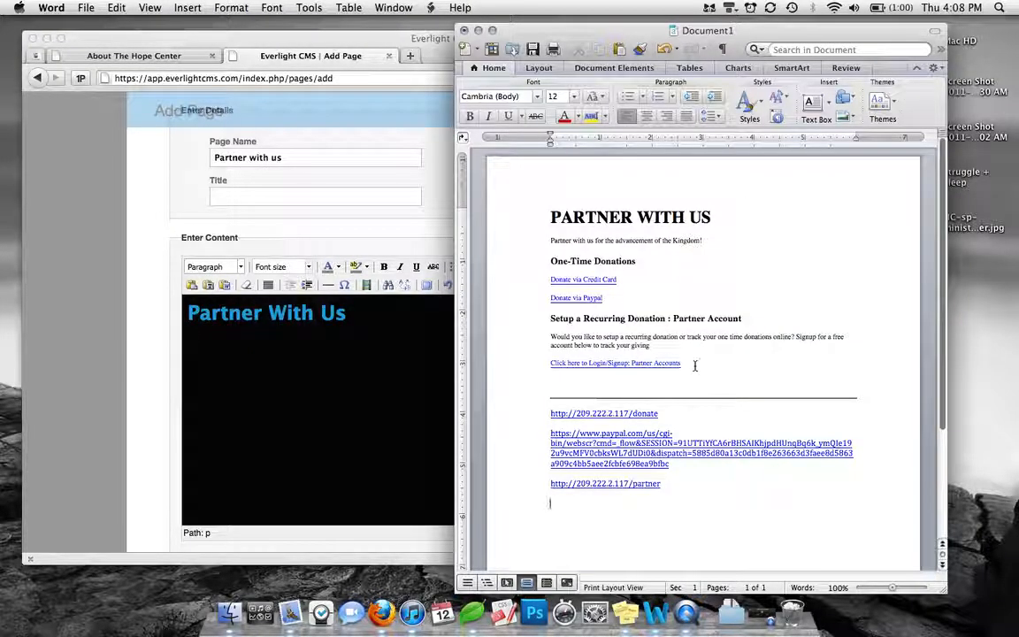
{"action": "left_click_drag", "start_coordinate": [689, 363], "coordinate": [548, 253]}
{"action": "key", "text": "super+c"}
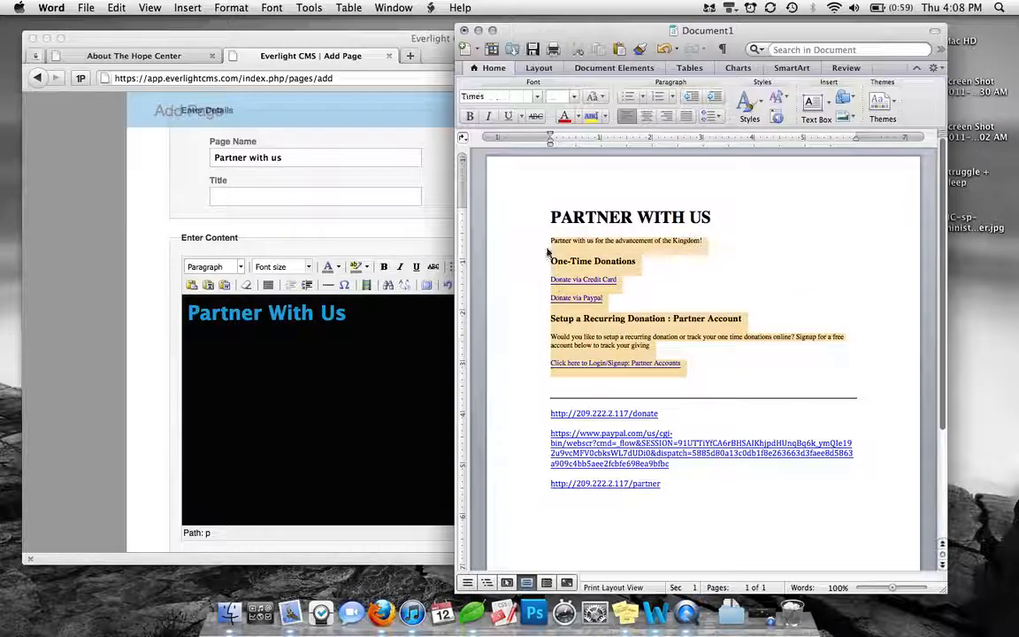
{"action": "left_click", "coordinate": [306, 390]}
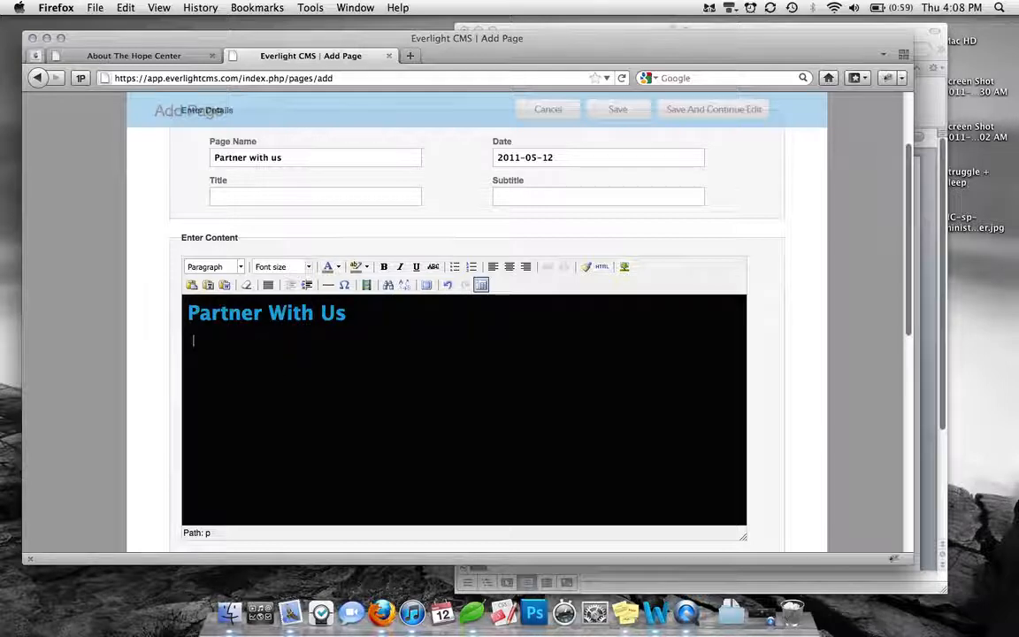
{"action": "left_click", "coordinate": [208, 285]}
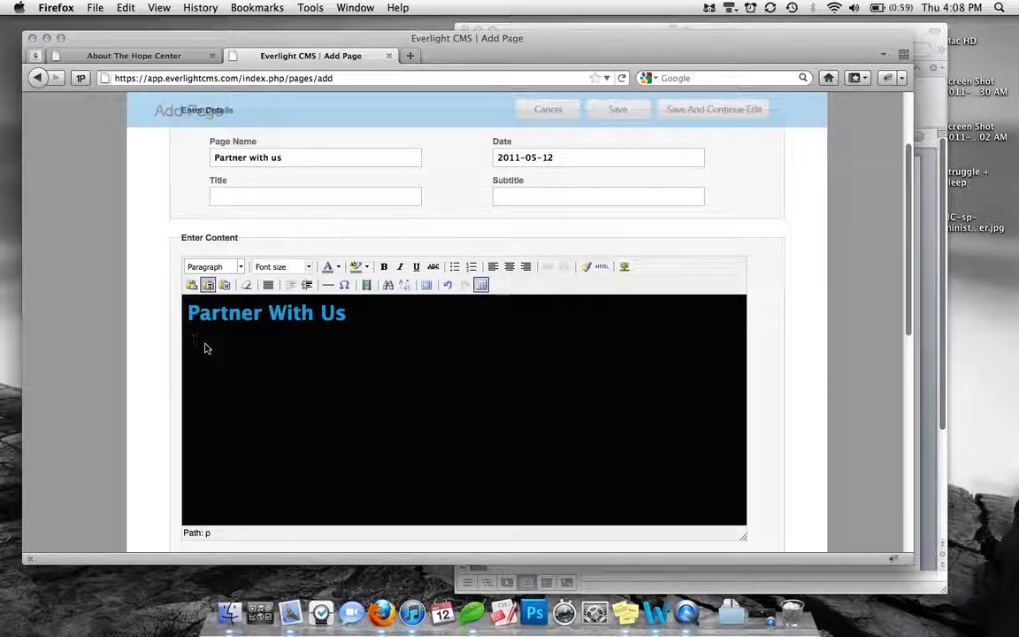
{"action": "key", "text": "super+v"}
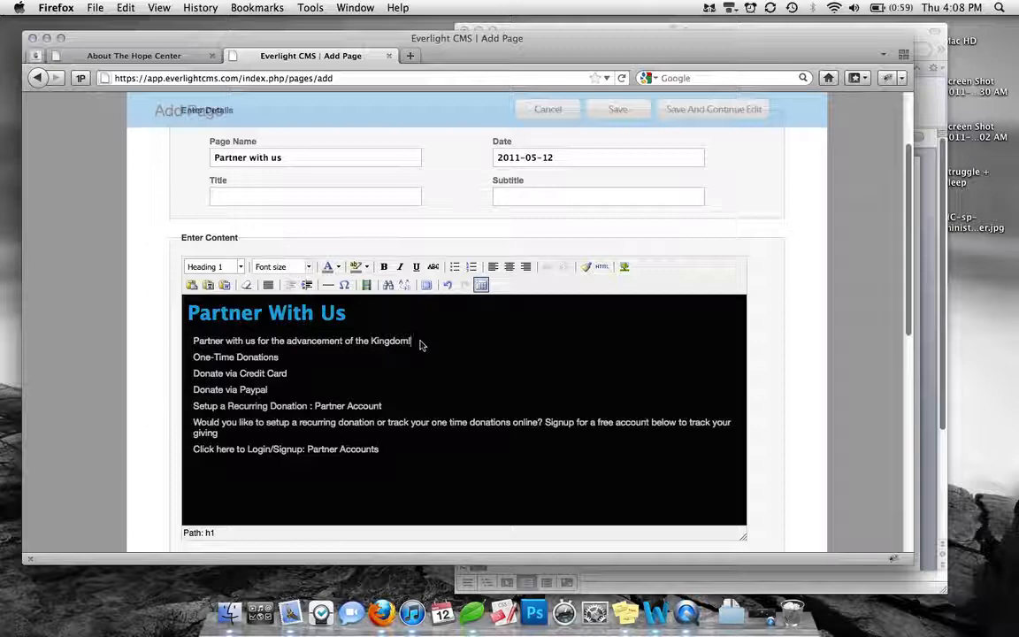
{"action": "left_click_drag", "start_coordinate": [412, 341], "coordinate": [221, 340]}
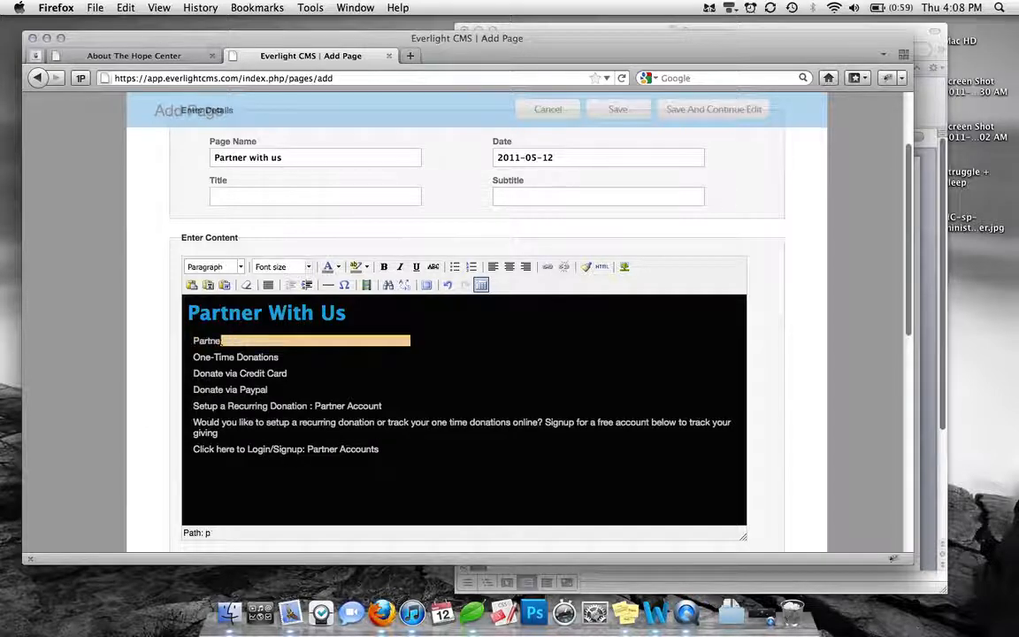
{"action": "left_click", "coordinate": [410, 340]}
{"action": "left_click_drag", "start_coordinate": [412, 341], "coordinate": [379, 341]}
{"action": "left_click", "coordinate": [375, 341]}
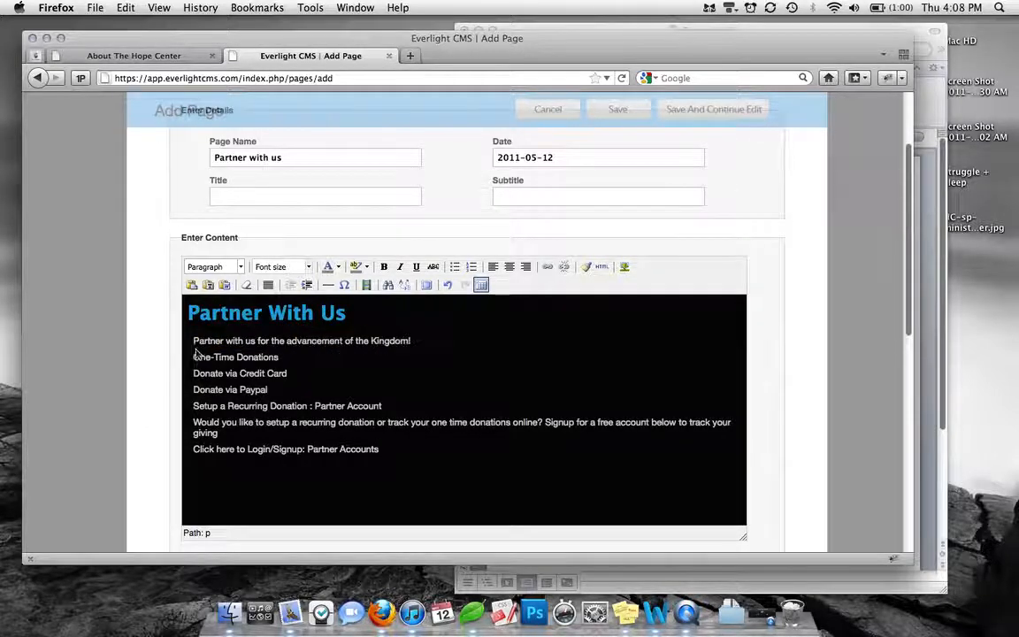
Insert a blank line above "One-Time Donations" and another above "Setup a Recurring Donation : Partner Account" in the page content
{"action": "triple_click", "coordinate": [190, 348]}
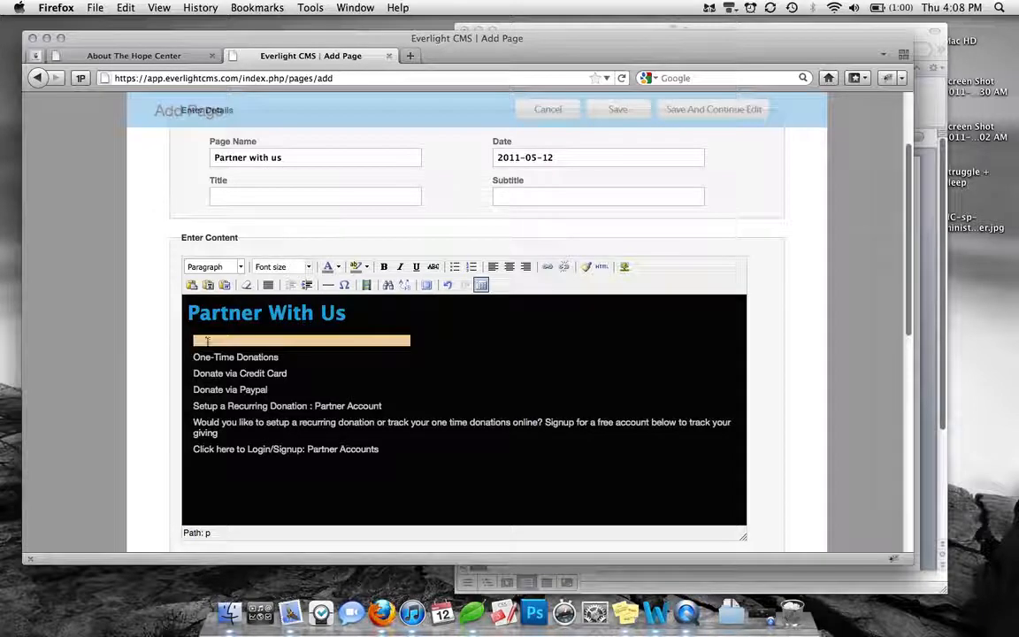
{"action": "left_click", "coordinate": [207, 341]}
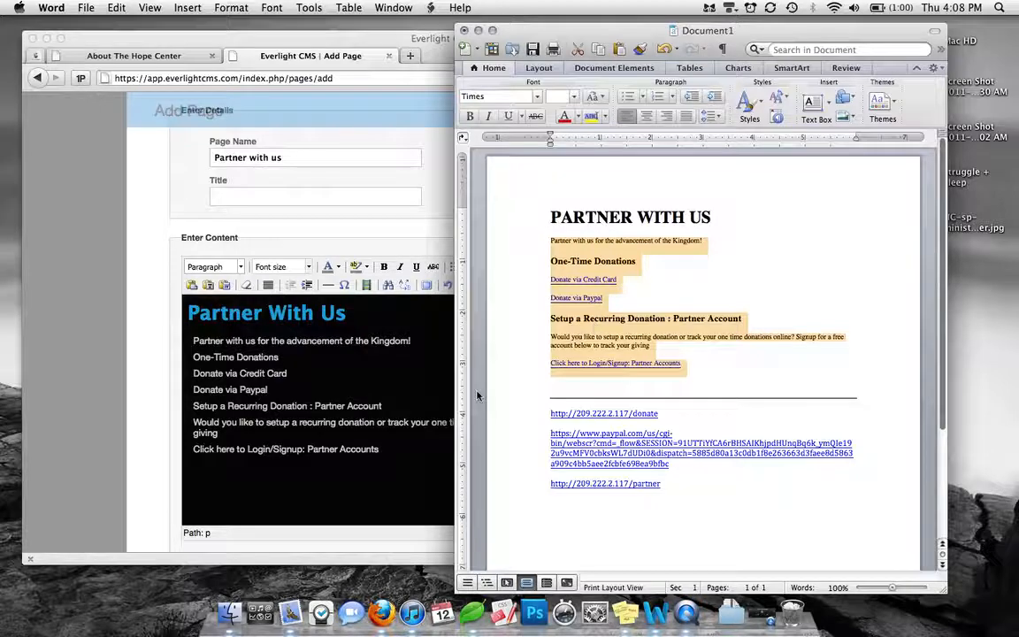
{"action": "left_click", "coordinate": [428, 352]}
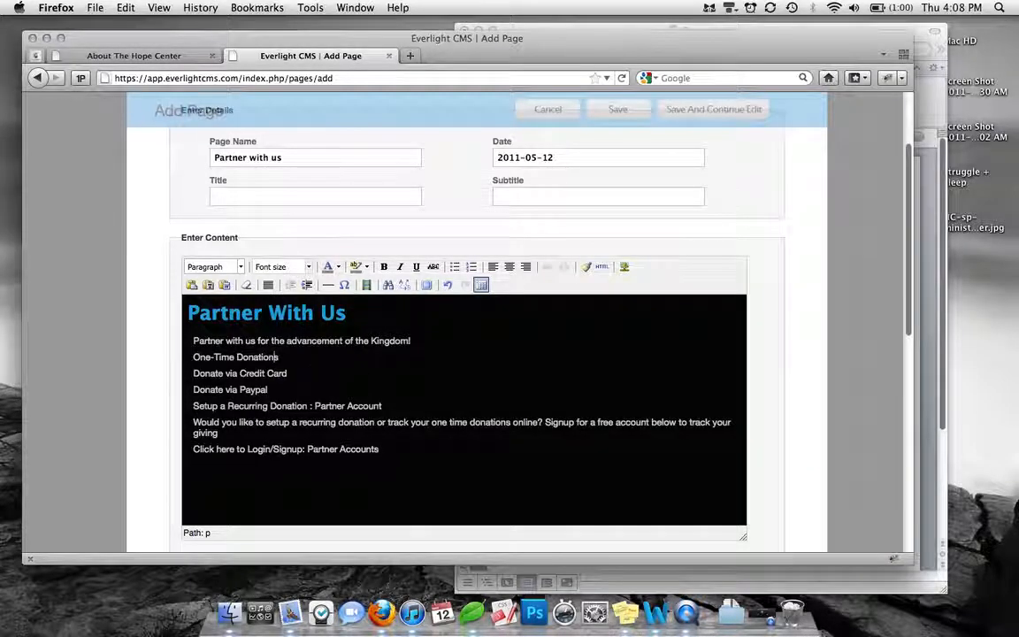
{"action": "left_click", "coordinate": [418, 346]}
{"action": "key", "text": "Return"}
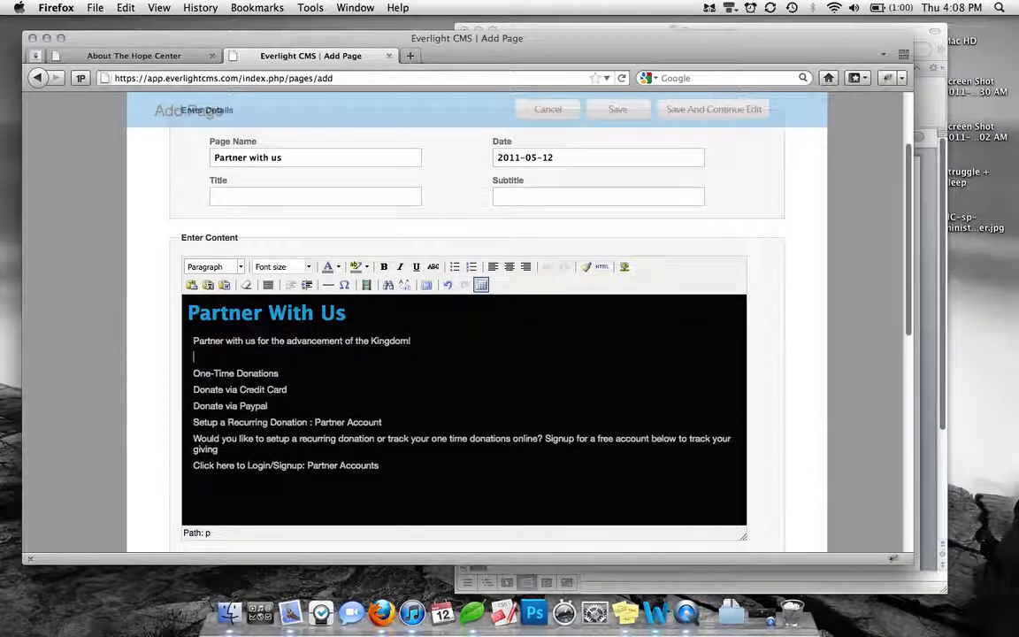
{"action": "left_click", "coordinate": [193, 423]}
{"action": "key", "text": "Return"}
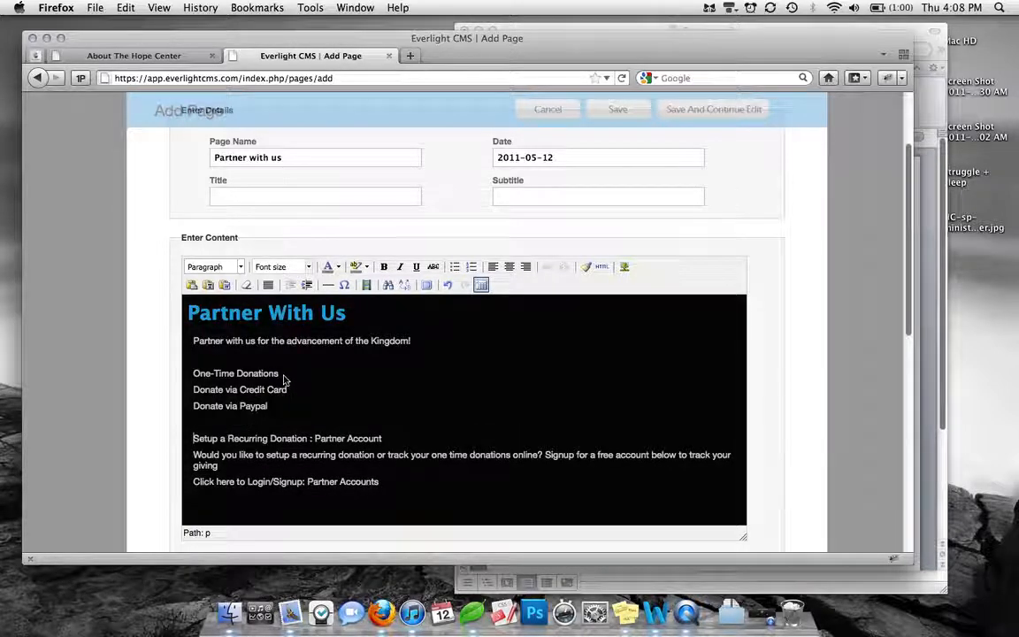
Try the Heading 2 format on the "One-Time Donations" line
{"action": "left_click_drag", "start_coordinate": [282, 375], "coordinate": [189, 381]}
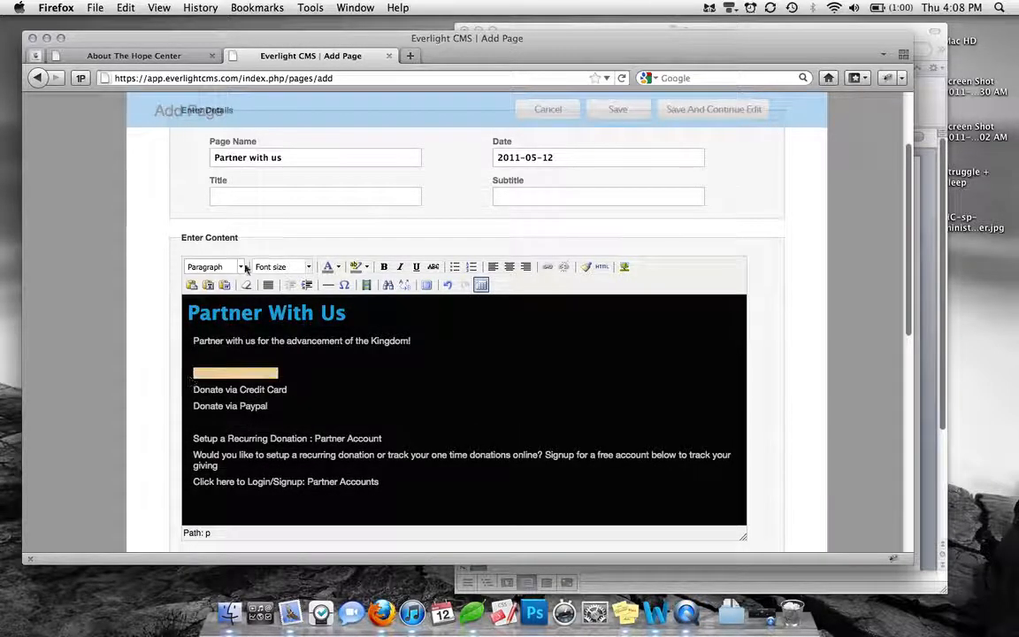
{"action": "left_click", "coordinate": [228, 266]}
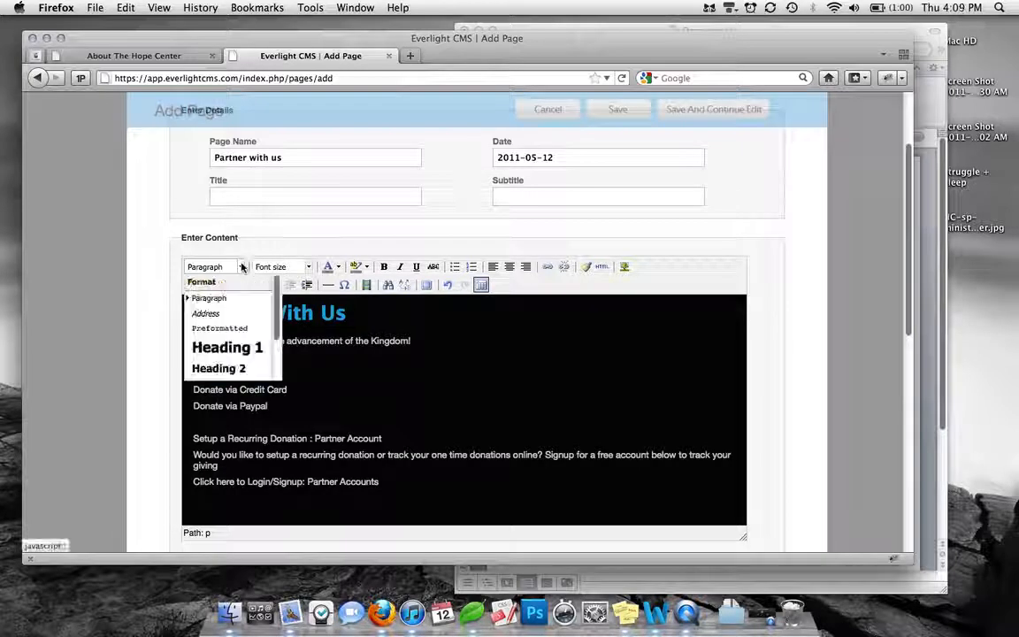
{"action": "left_click", "coordinate": [228, 369]}
{"action": "left_click", "coordinate": [319, 375]}
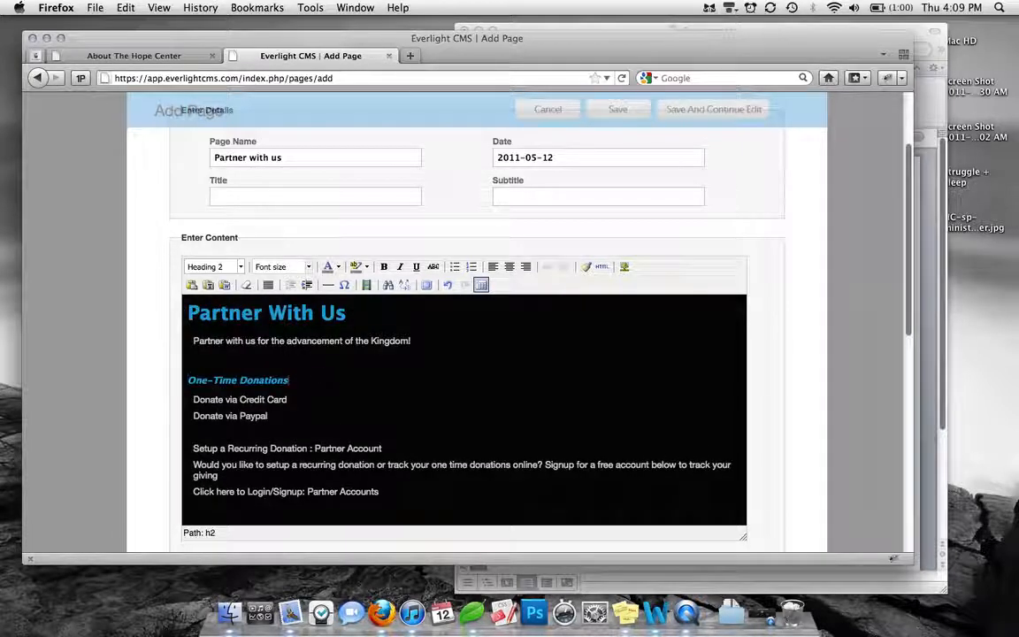
Try the Heading 3 format on the "One-Time Donations" line
{"action": "left_click_drag", "start_coordinate": [288, 380], "coordinate": [185, 382]}
{"action": "left_click", "coordinate": [240, 266]}
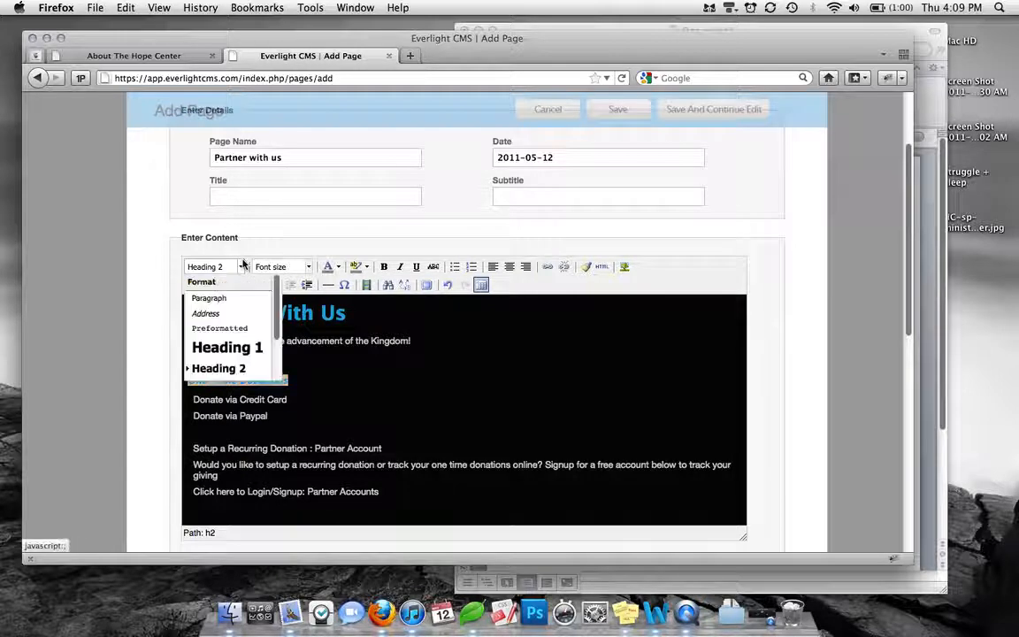
{"action": "scroll", "coordinate": [226, 336], "scroll_direction": "down", "scroll_amount": 1}
{"action": "left_click", "coordinate": [234, 361]}
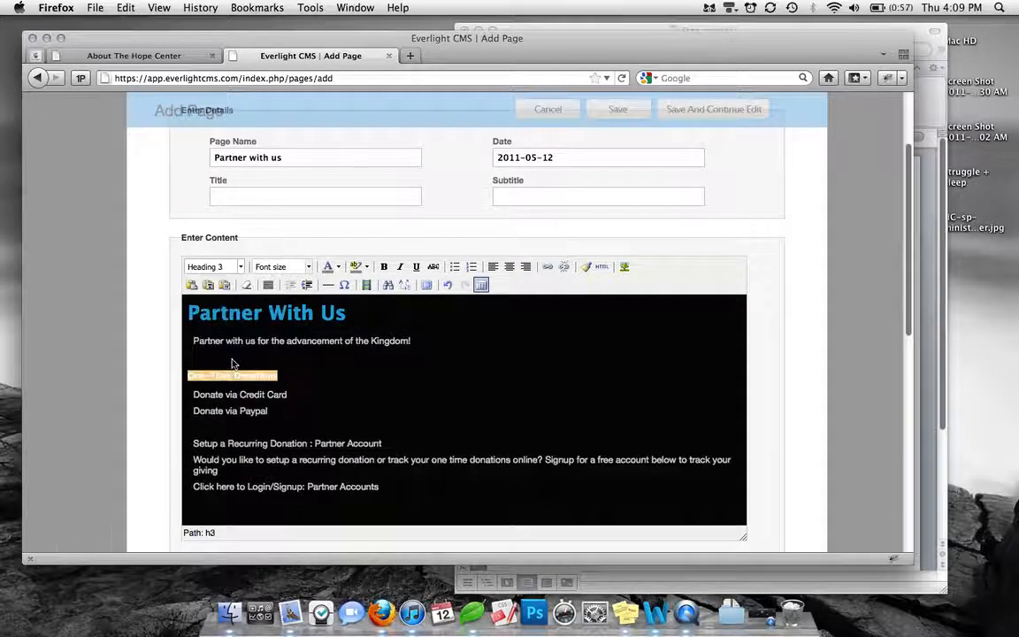
{"action": "left_click", "coordinate": [314, 375]}
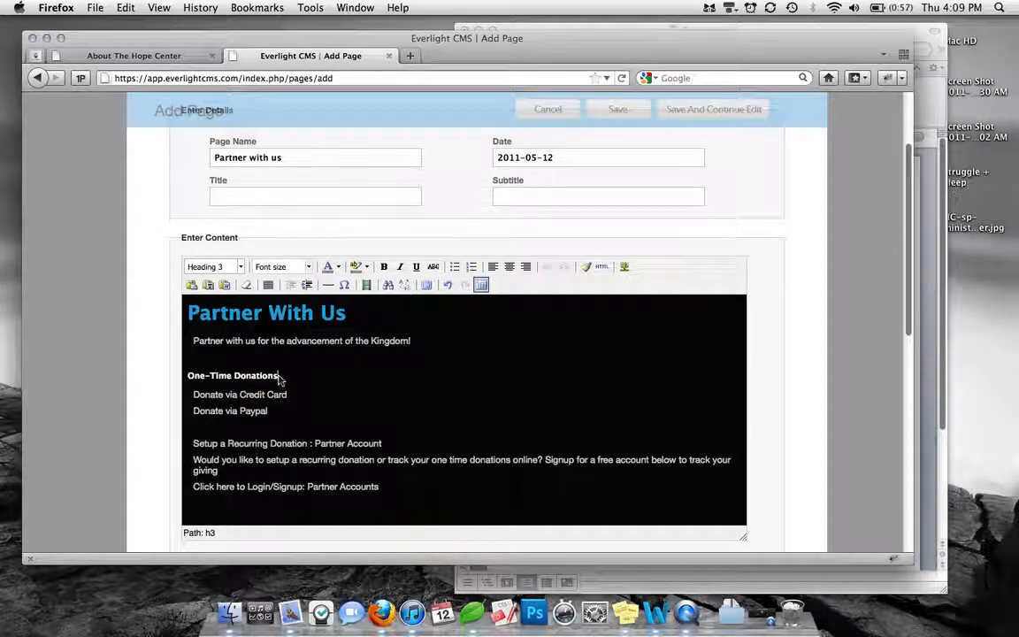
Try the Heading 4 format on the "One-Time Donations" line
{"action": "left_click_drag", "start_coordinate": [279, 375], "coordinate": [185, 375]}
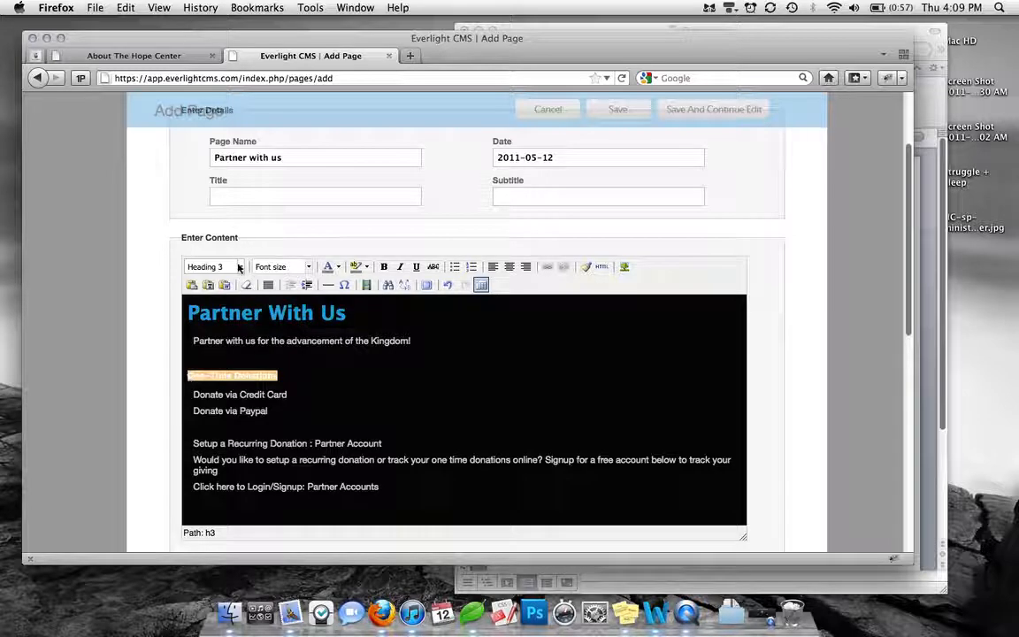
{"action": "left_click", "coordinate": [239, 266]}
{"action": "scroll", "coordinate": [250, 331], "scroll_direction": "down", "scroll_amount": 2}
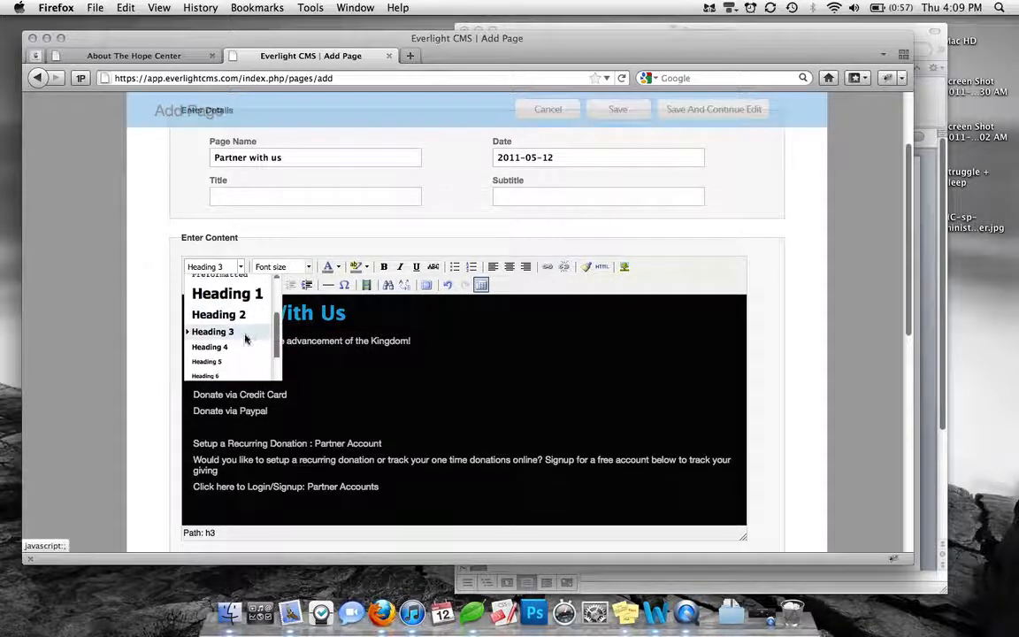
{"action": "left_click", "coordinate": [241, 348]}
{"action": "left_click", "coordinate": [297, 387]}
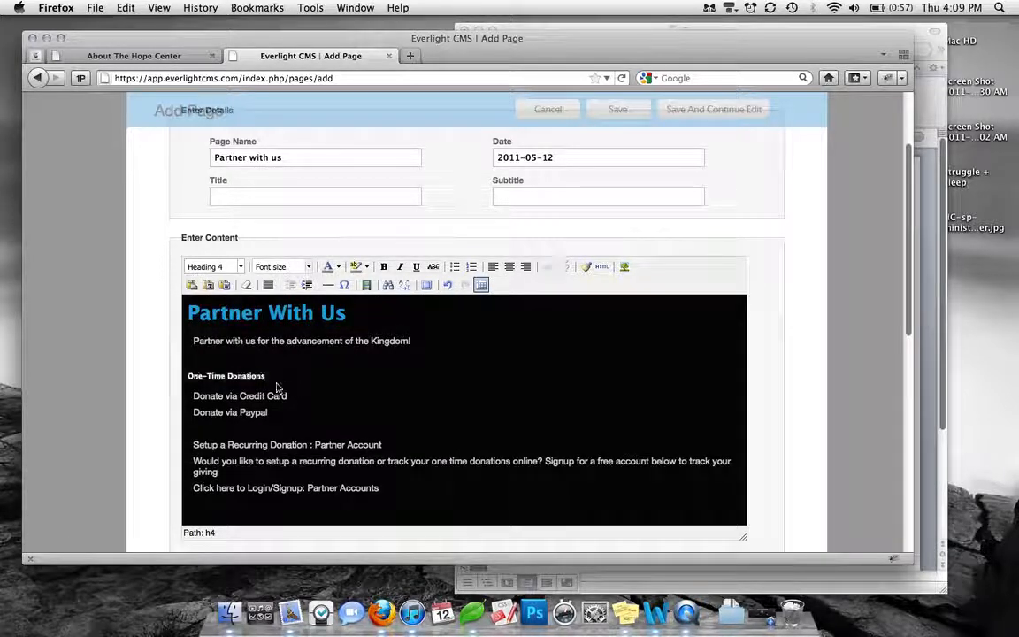
Format the "One-Time Donations" line as Heading 5
{"action": "left_click_drag", "start_coordinate": [266, 379], "coordinate": [183, 382]}
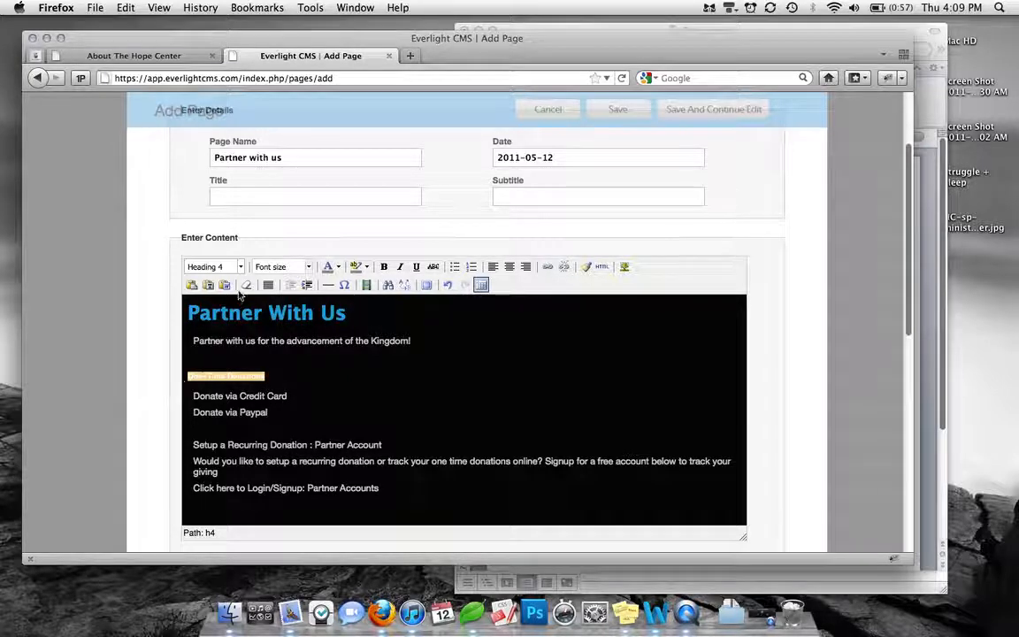
{"action": "left_click", "coordinate": [239, 266]}
{"action": "scroll", "coordinate": [233, 321], "scroll_direction": "down", "scroll_amount": 4}
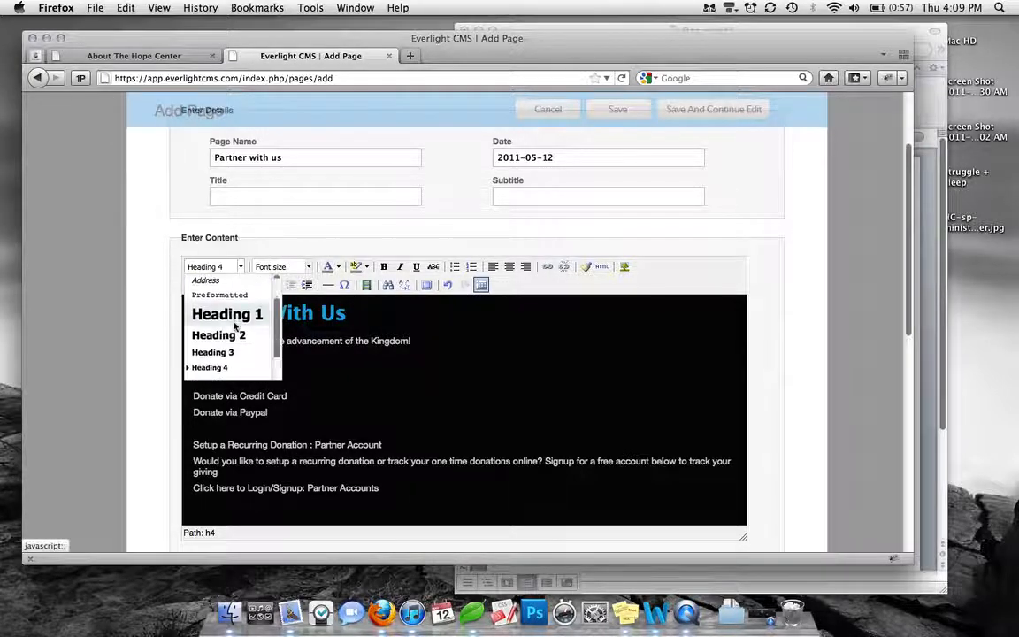
{"action": "left_click", "coordinate": [225, 362]}
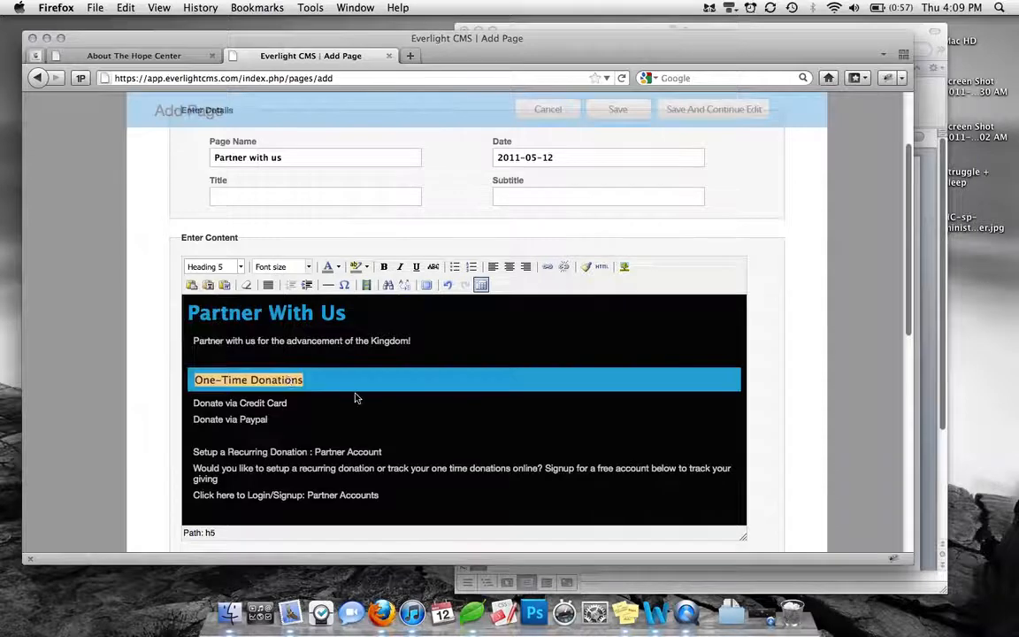
{"action": "left_click", "coordinate": [355, 398]}
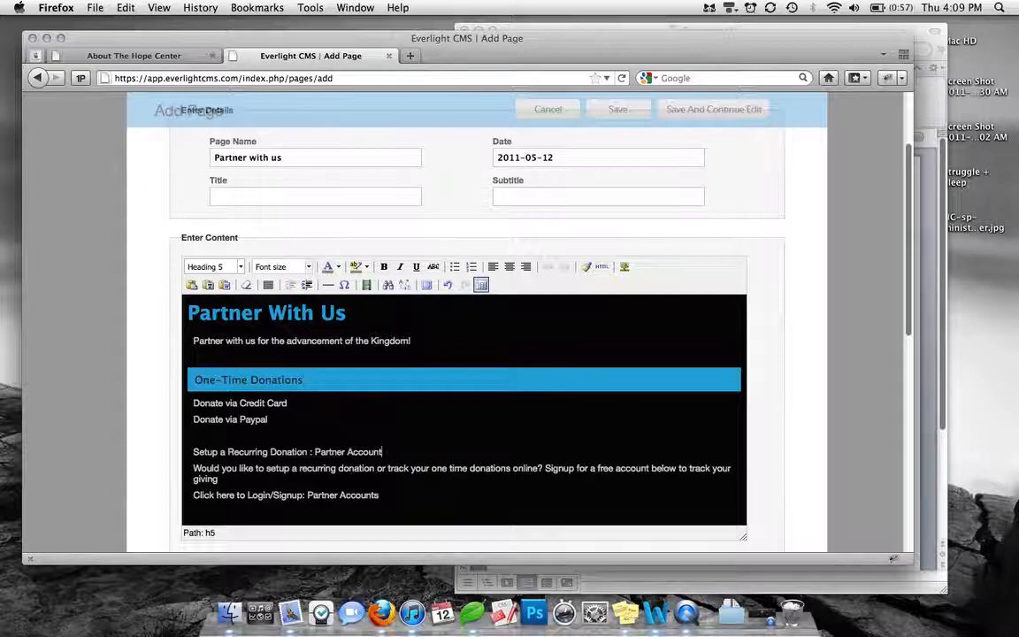
Format the "Setup a Recurring Donation : Partner Account" line as Heading 5
{"action": "mouse_move", "coordinate": [382, 452]}
{"action": "left_mouse_down"}
{"action": "mouse_move", "coordinate": [216, 464]}
{"action": "mouse_move", "coordinate": [193, 453]}
{"action": "mouse_move", "coordinate": [375, 468]}
{"action": "mouse_move", "coordinate": [382, 452]}
{"action": "left_mouse_up"}
{"action": "left_click", "coordinate": [240, 267]}
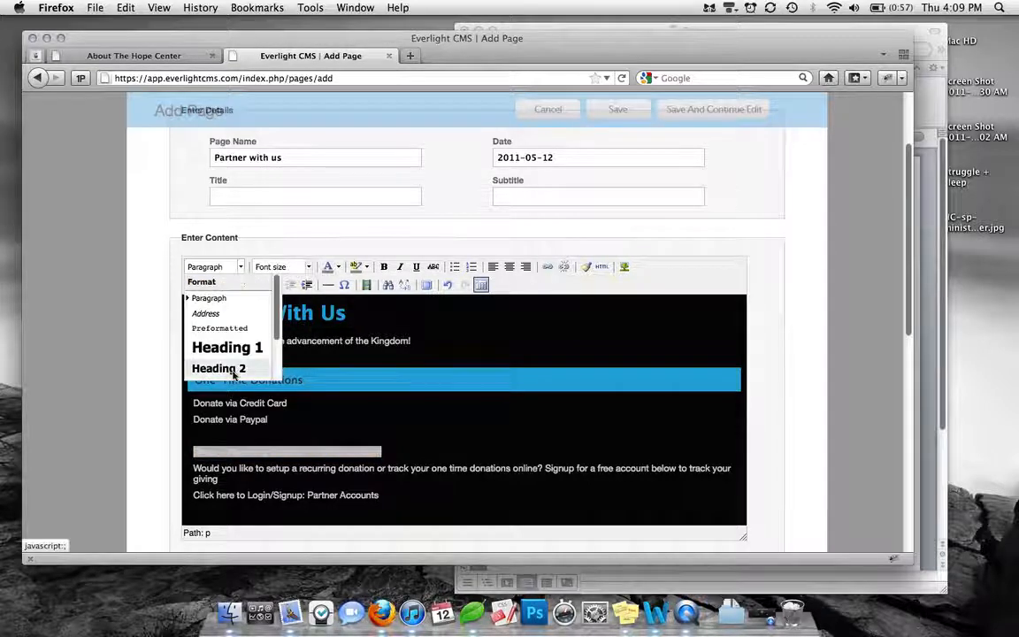
{"action": "scroll", "coordinate": [233, 370], "scroll_direction": "down", "scroll_amount": 1}
{"action": "scroll", "coordinate": [212, 375], "scroll_direction": "down", "scroll_amount": 1}
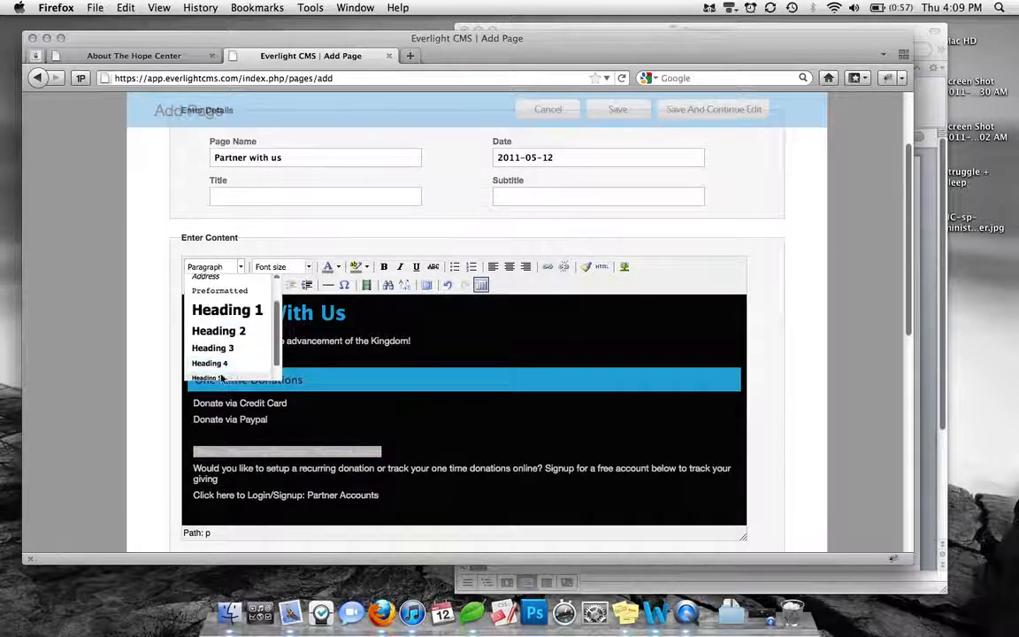
{"action": "left_click", "coordinate": [221, 375]}
{"action": "left_click", "coordinate": [387, 433]}
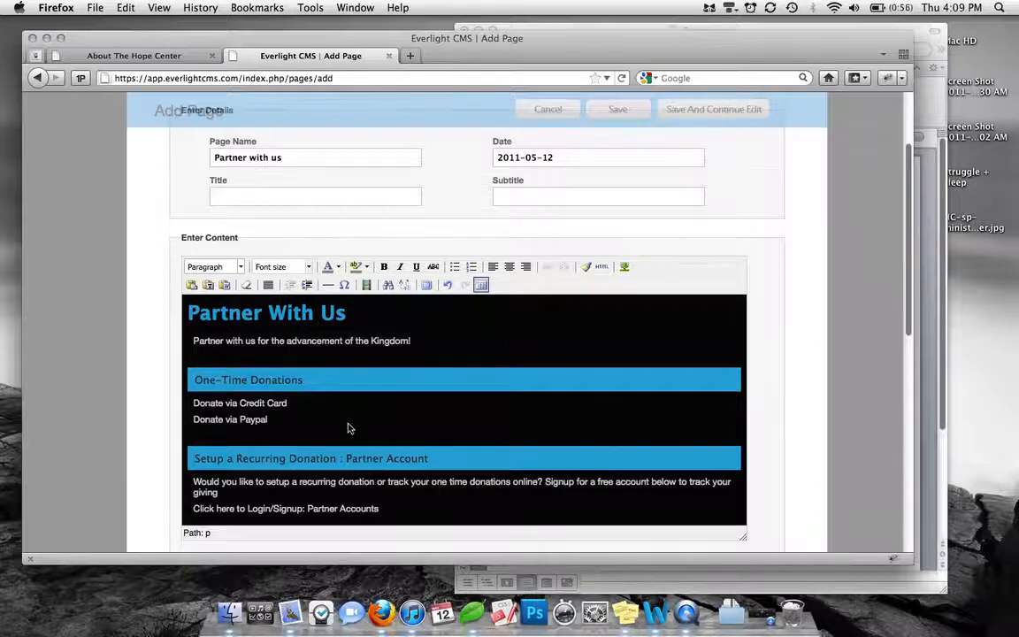
{"action": "scroll", "coordinate": [348, 427], "scroll_direction": "down", "scroll_amount": 1}
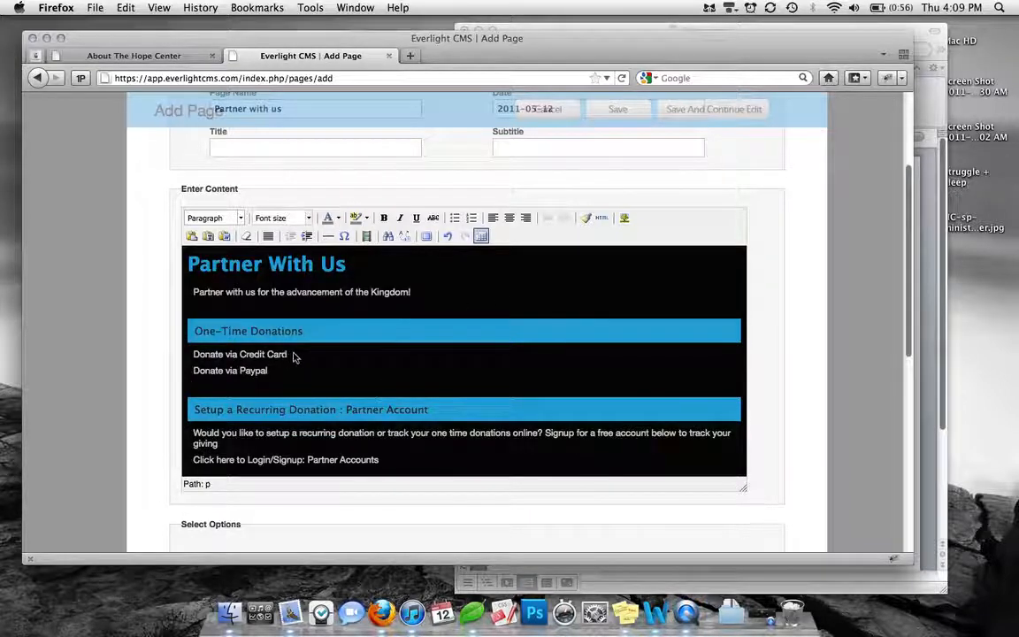
{"action": "left_click_drag", "start_coordinate": [289, 357], "coordinate": [195, 354]}
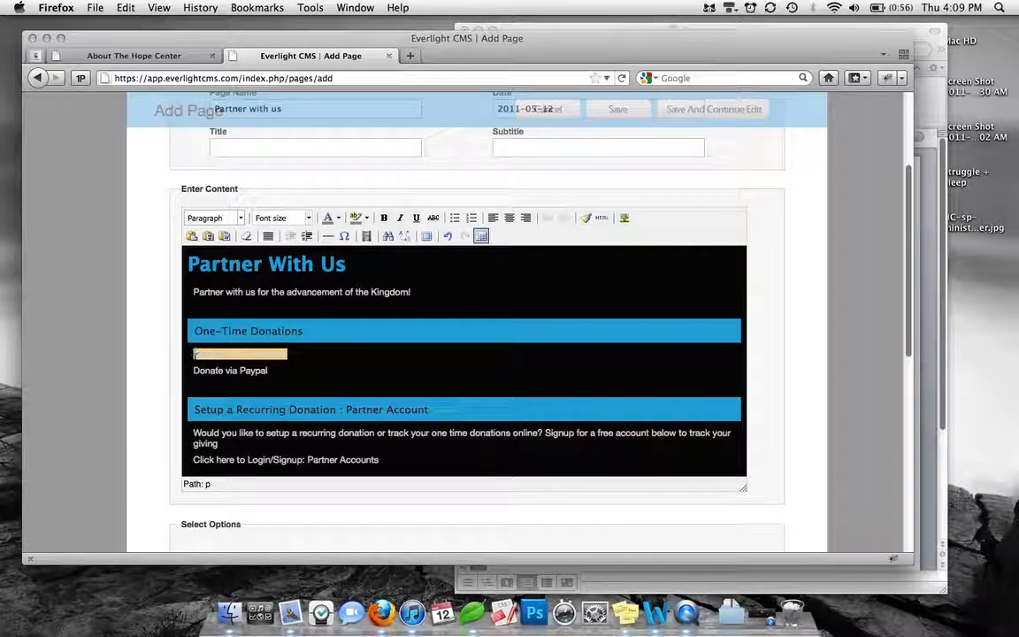
{"action": "left_click", "coordinate": [548, 218]}
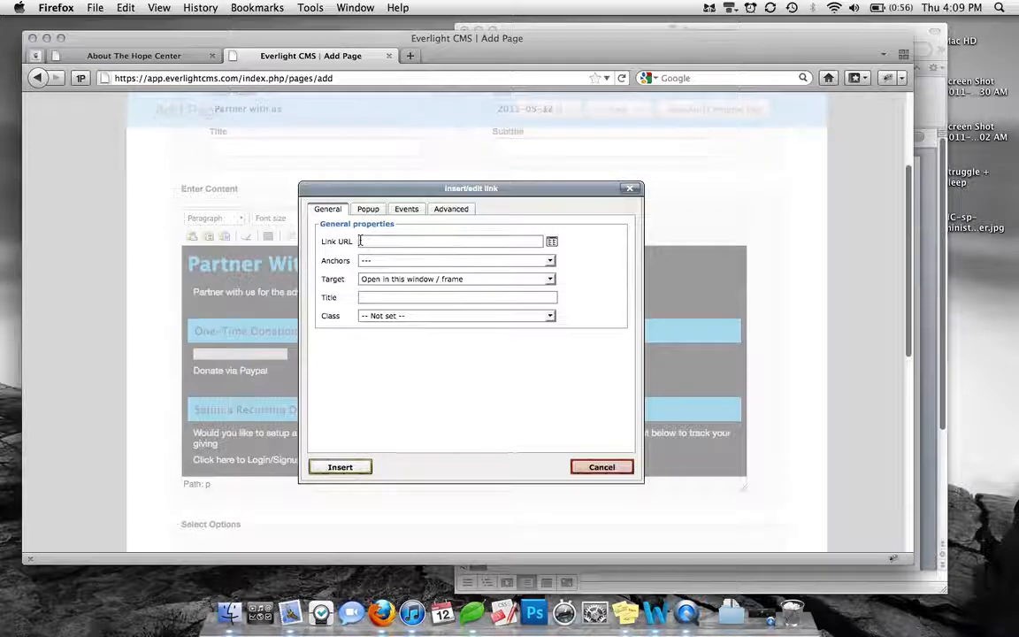
{"action": "left_click", "coordinate": [920, 55]}
{"action": "left_click_drag", "start_coordinate": [668, 415], "coordinate": [551, 416]}
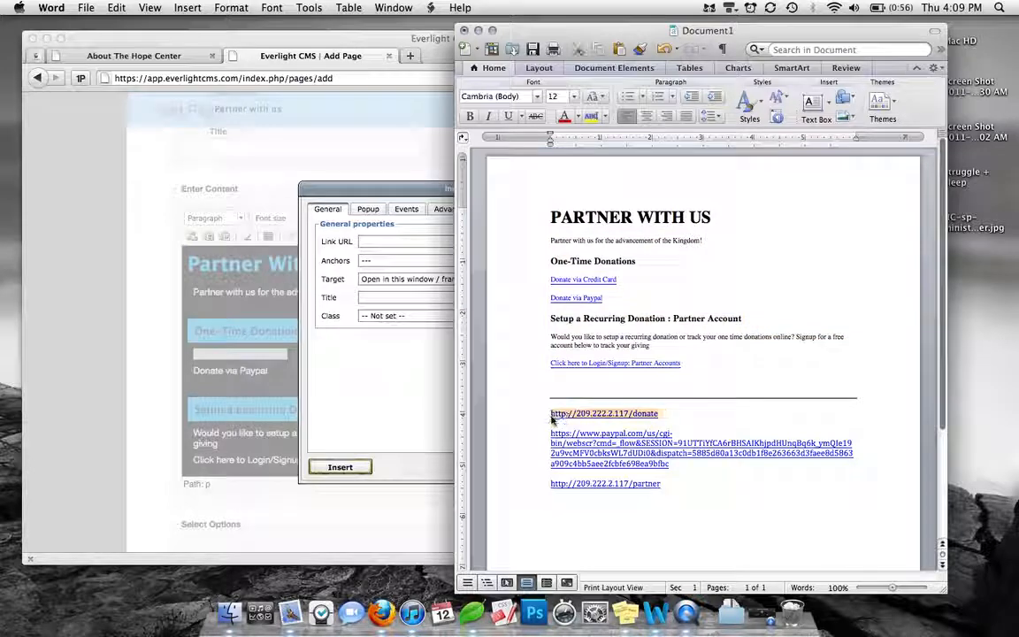
{"action": "key", "text": "super+c"}
{"action": "left_click", "coordinate": [393, 241]}
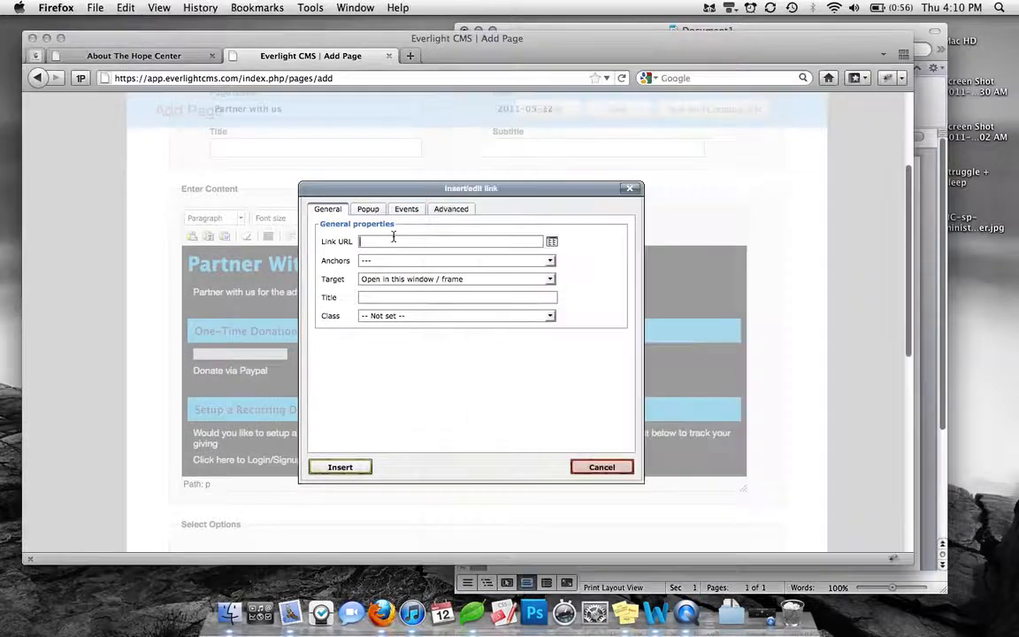
{"action": "key", "text": "super+v"}
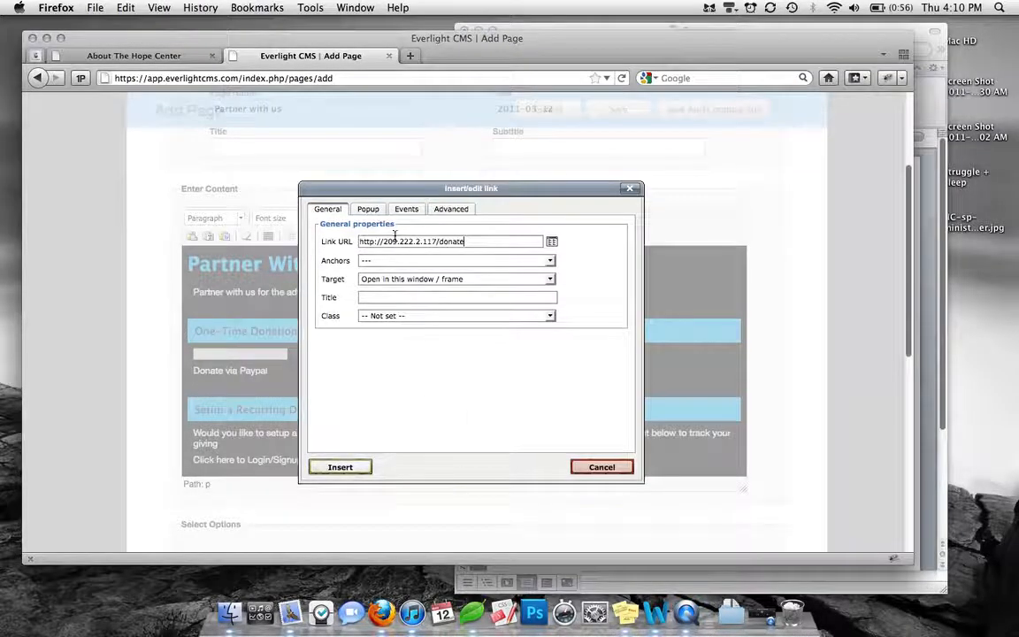
{"action": "left_click", "coordinate": [340, 465]}
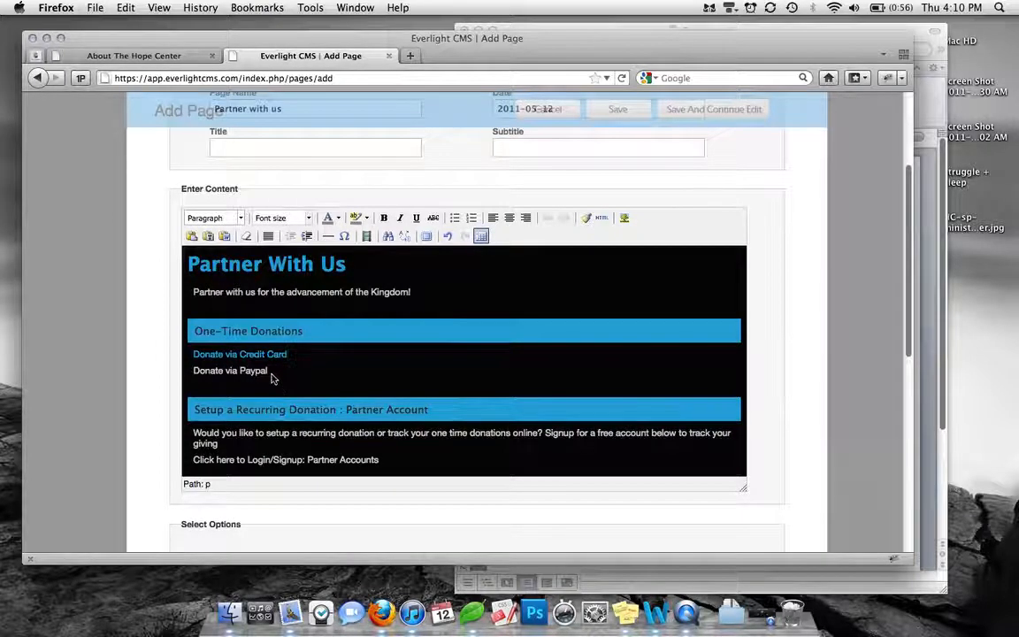
Link the "Donate via Paypal" text to the long PayPal address copied from the Word document
{"action": "left_click_drag", "start_coordinate": [268, 370], "coordinate": [194, 371]}
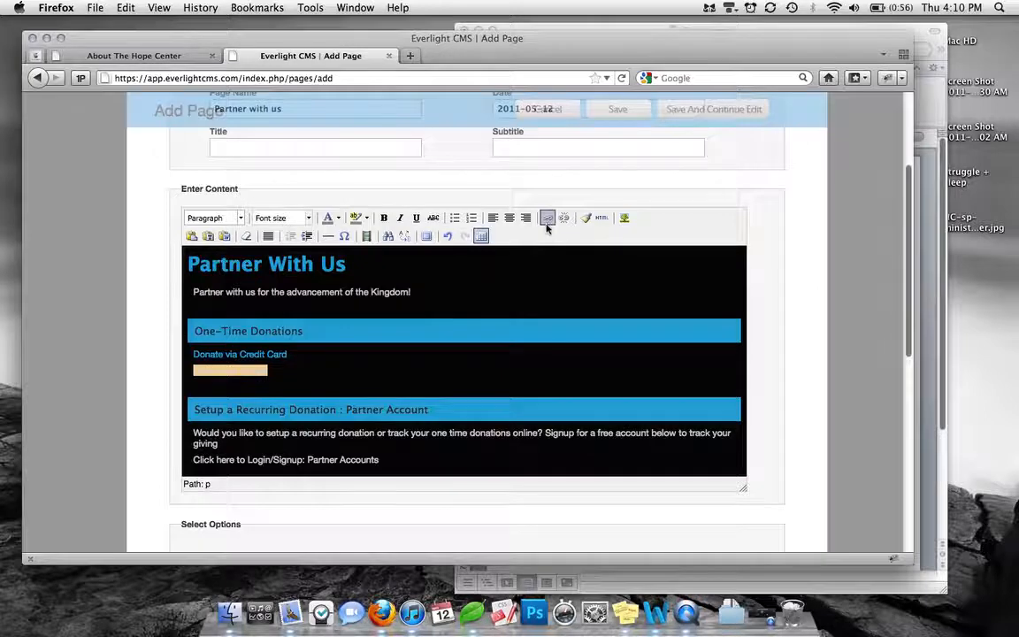
{"action": "left_click", "coordinate": [547, 219]}
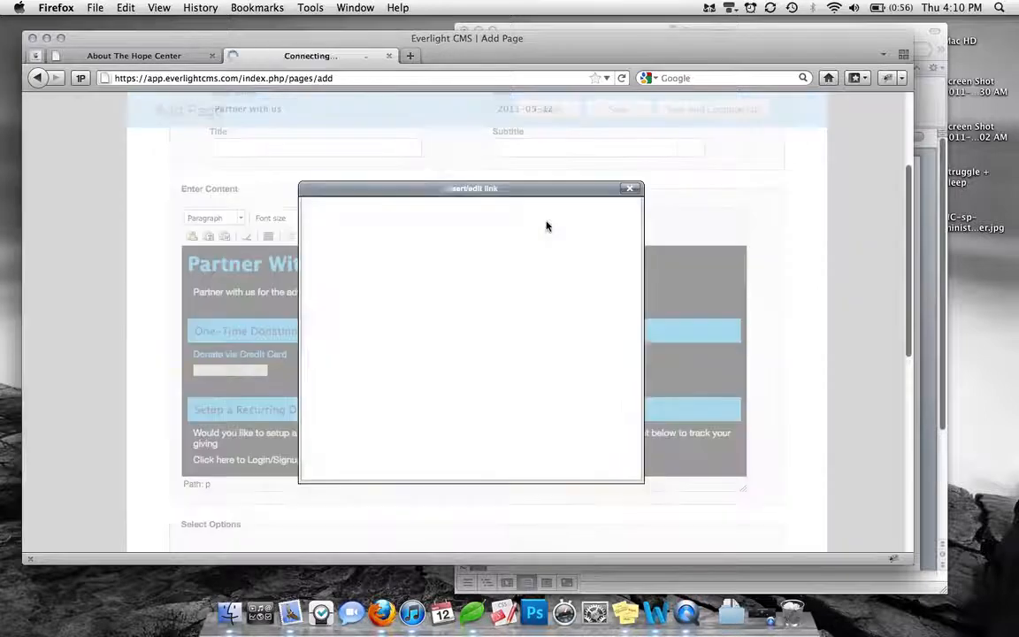
{"action": "left_click", "coordinate": [695, 29]}
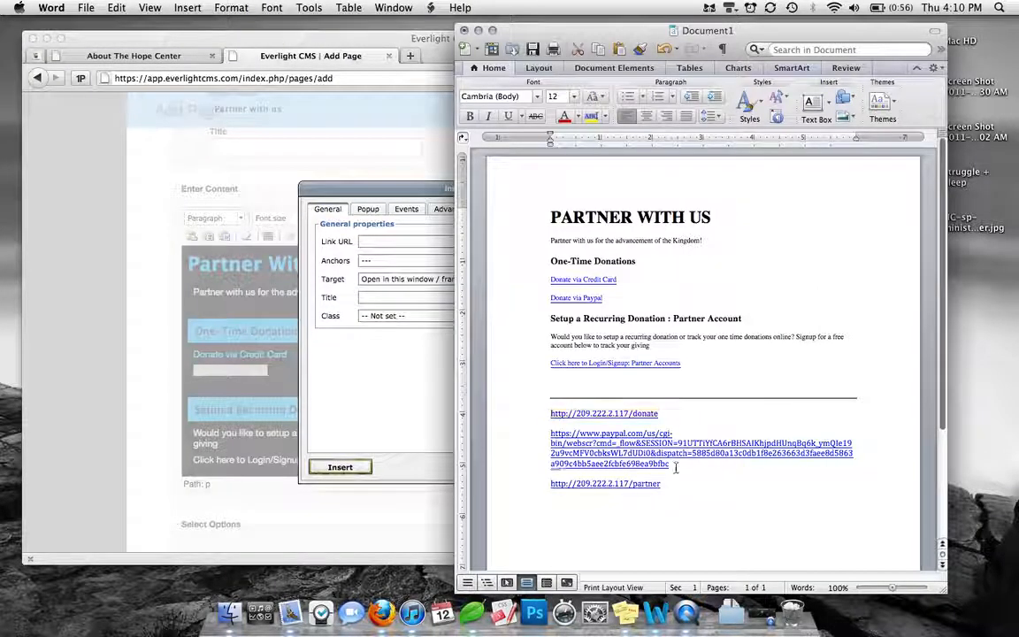
{"action": "left_click_drag", "start_coordinate": [652, 463], "coordinate": [550, 433]}
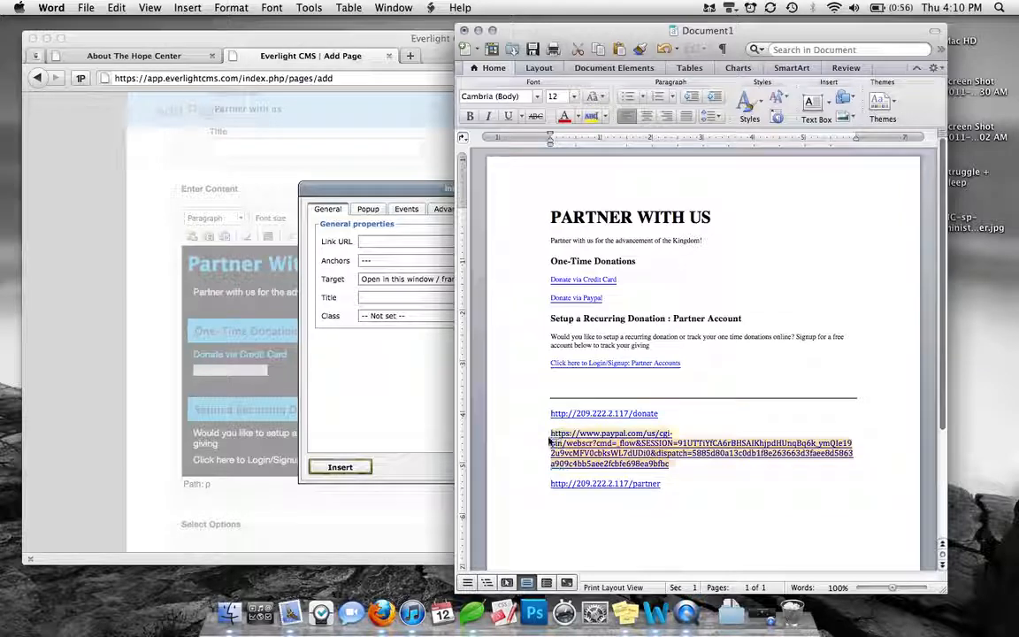
{"action": "left_click", "coordinate": [380, 250]}
{"action": "key", "text": "super+v"}
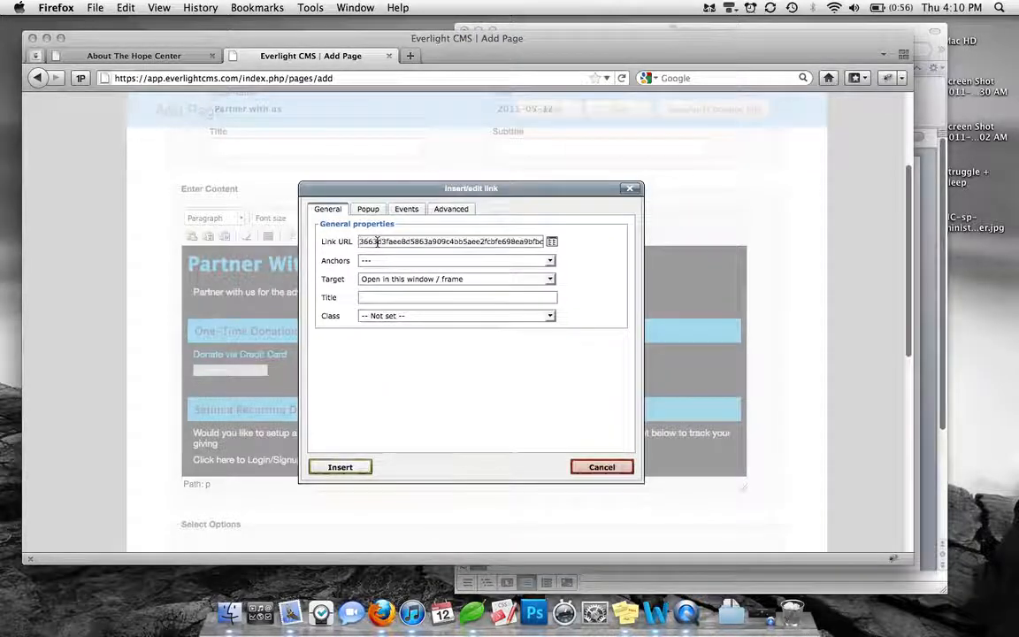
{"action": "left_click", "coordinate": [340, 467]}
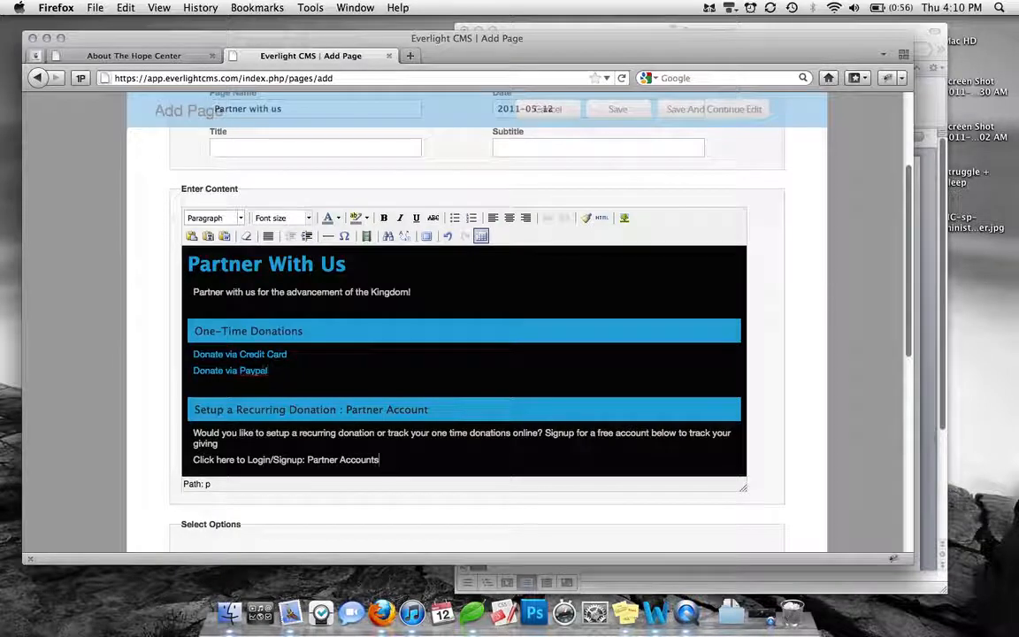
{"action": "left_click_drag", "start_coordinate": [381, 460], "coordinate": [201, 460]}
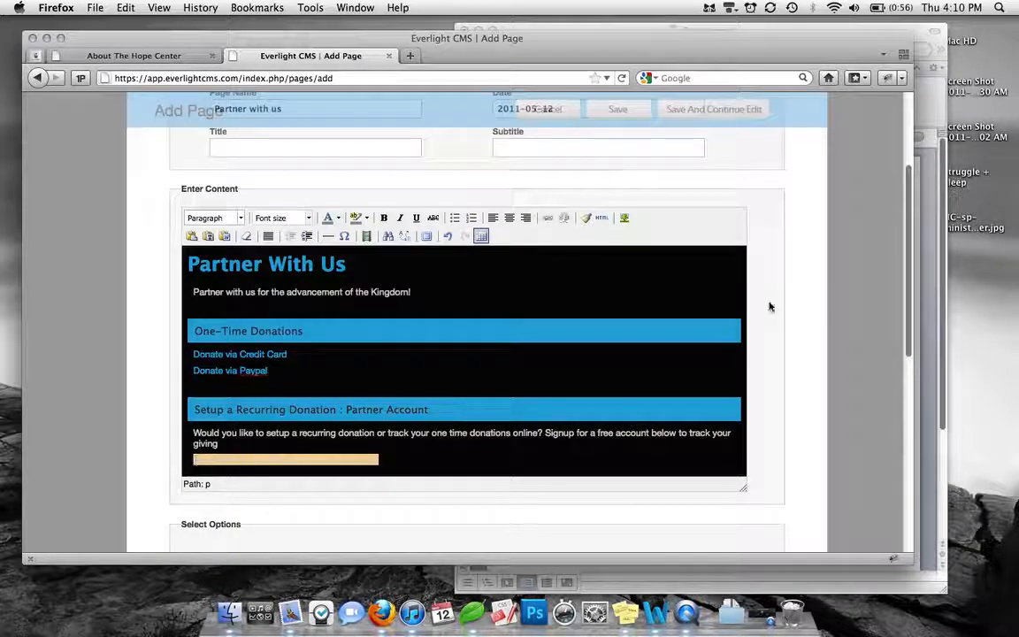
{"action": "left_click", "coordinate": [874, 30]}
{"action": "left_click_drag", "start_coordinate": [667, 482], "coordinate": [548, 488]}
{"action": "key", "text": "super+c"}
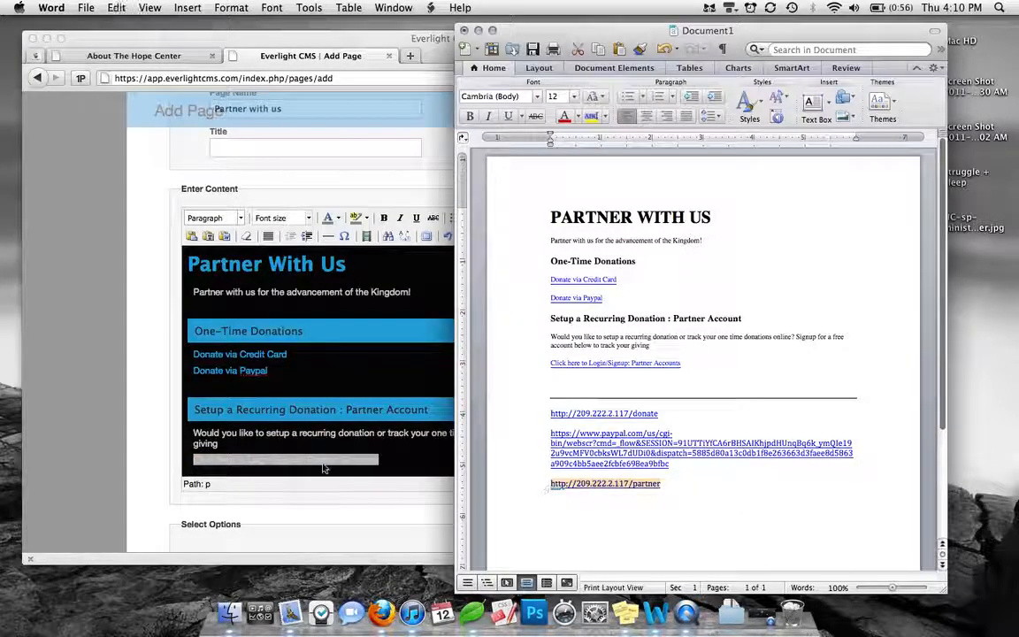
{"action": "left_click", "coordinate": [161, 195]}
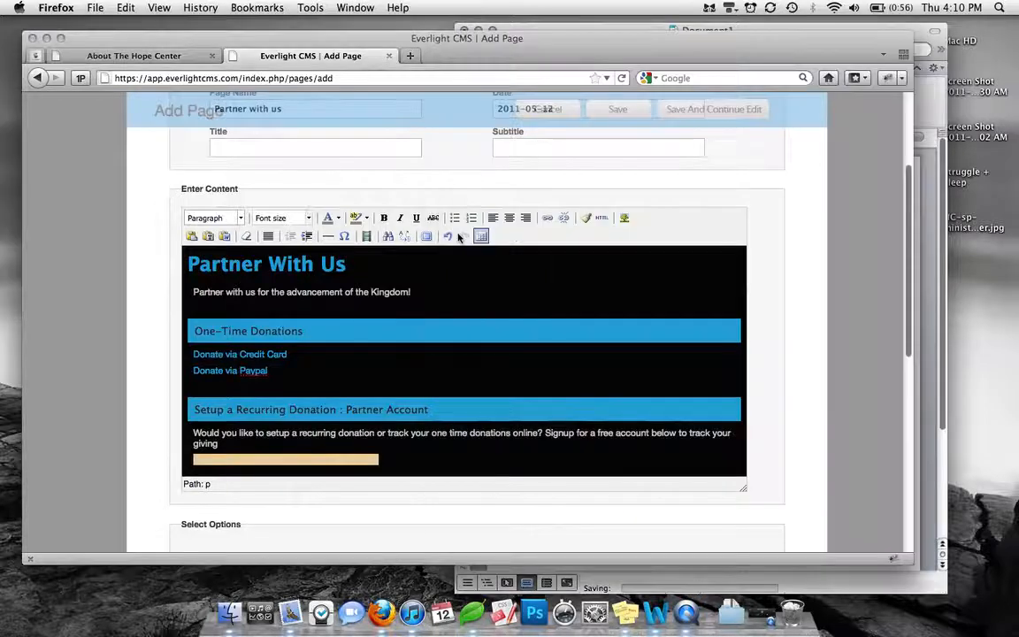
{"action": "left_click", "coordinate": [547, 219]}
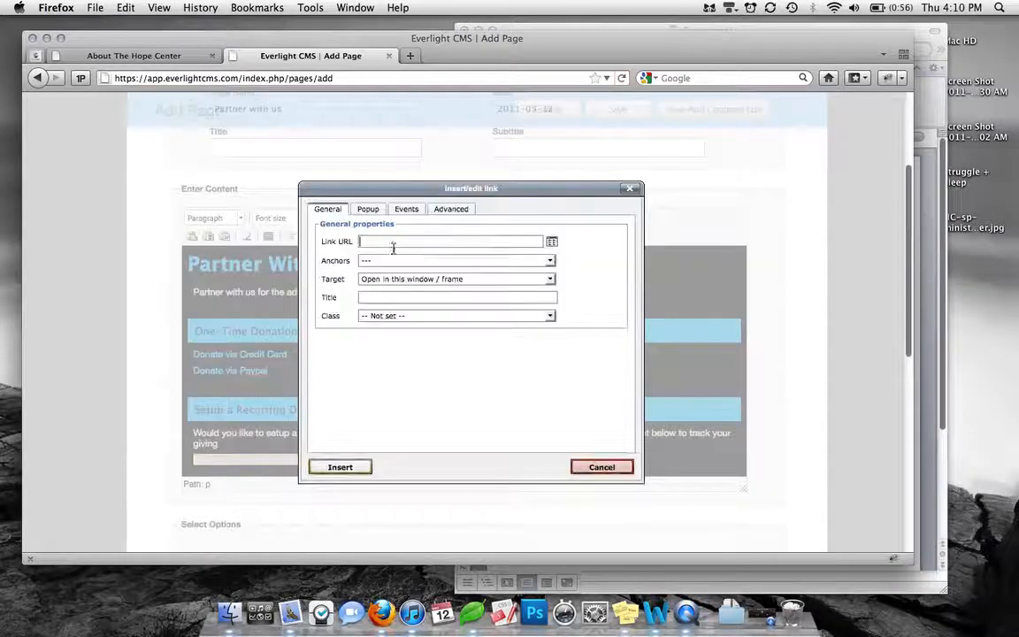
{"action": "key", "text": "ctrl+v"}
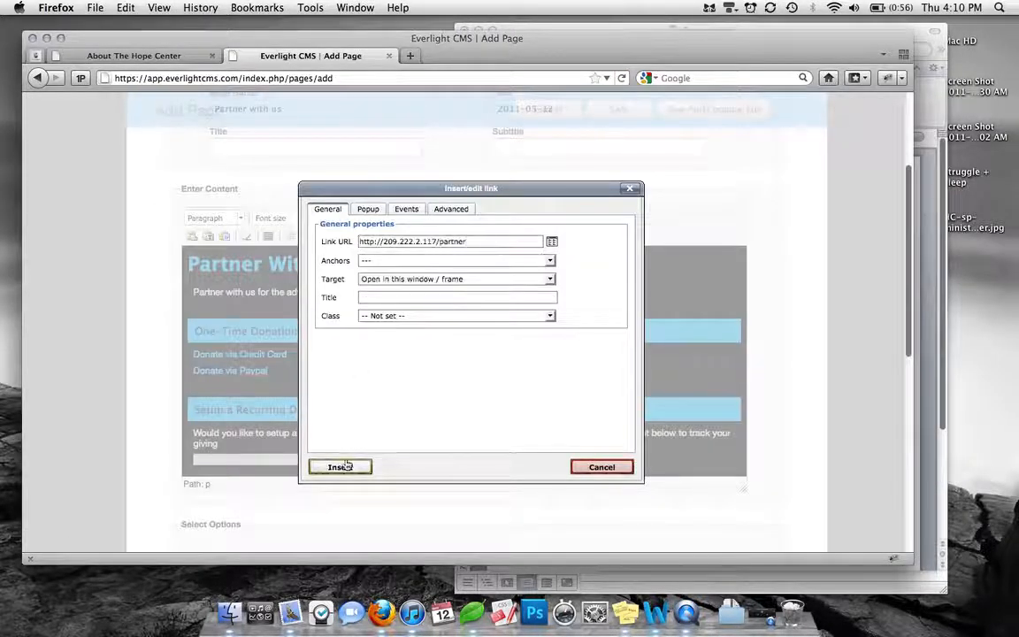
{"action": "left_click", "coordinate": [337, 467]}
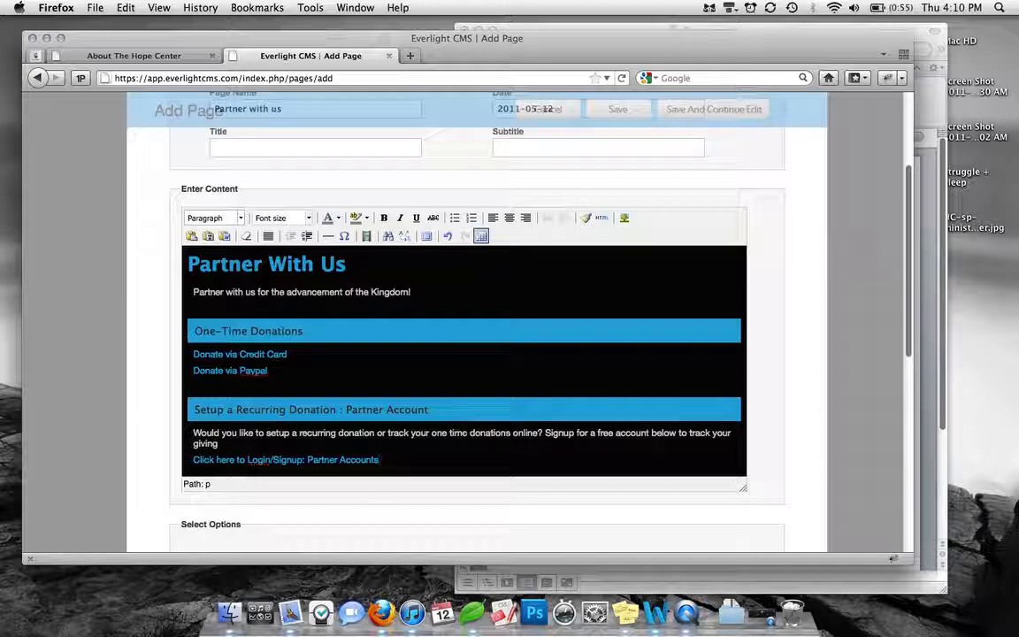
Set the page options to published Yes, page type Custom (Common) and sidebar "Sidebar: About Us"
{"action": "scroll", "coordinate": [461, 333], "scroll_direction": "down", "scroll_amount": 3}
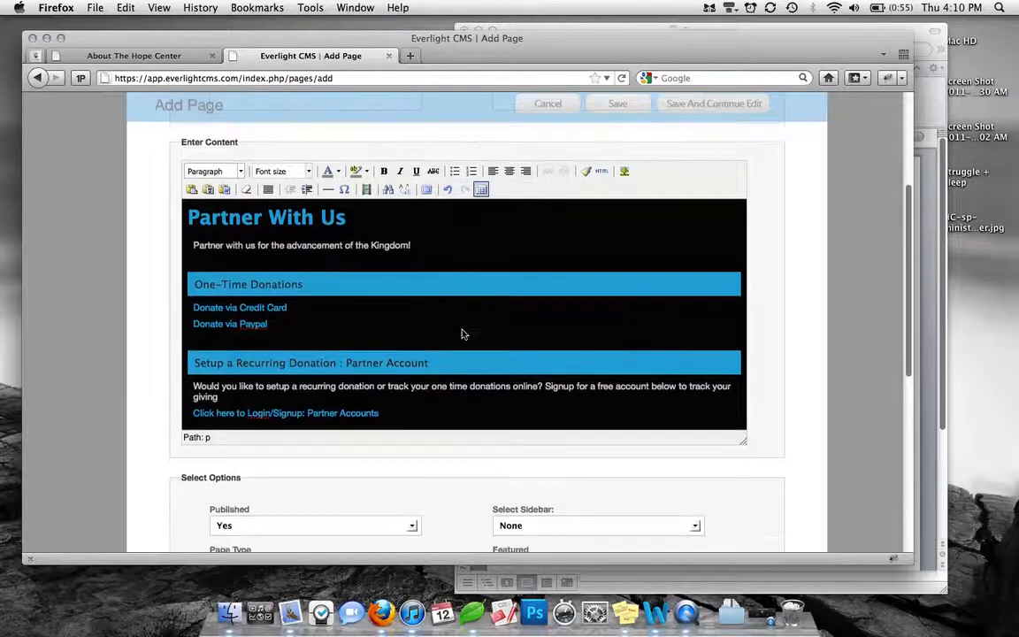
{"action": "scroll", "coordinate": [460, 333], "scroll_direction": "down", "scroll_amount": 5}
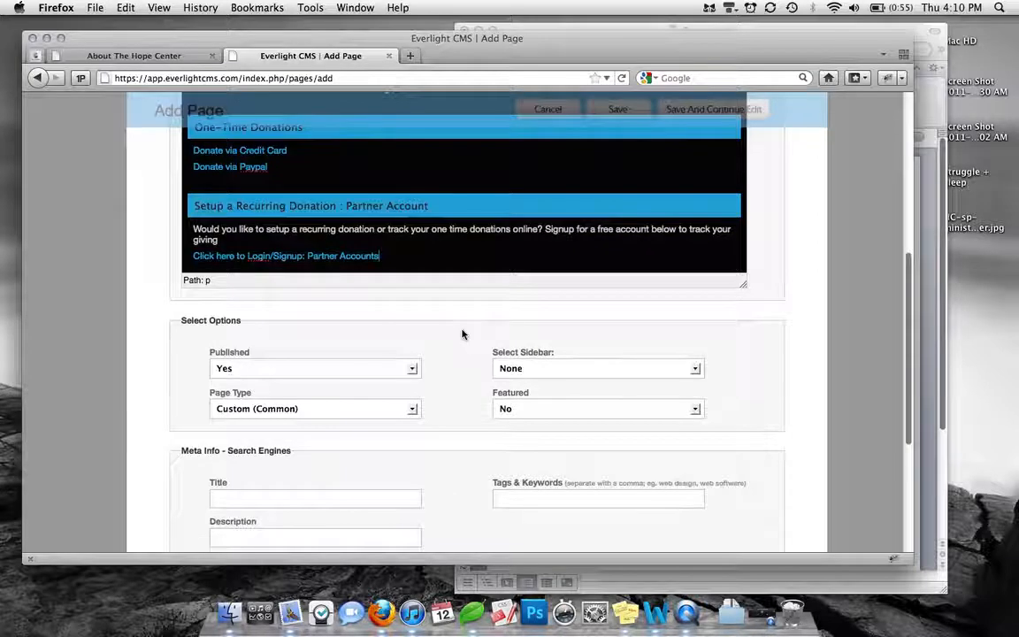
{"action": "left_click", "coordinate": [280, 409]}
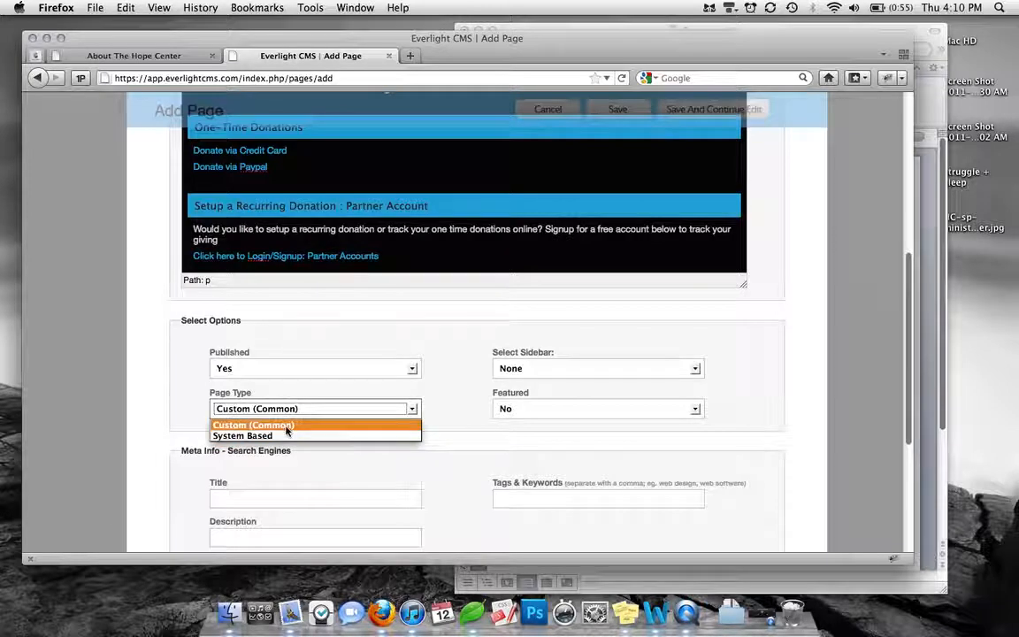
{"action": "left_click", "coordinate": [284, 425]}
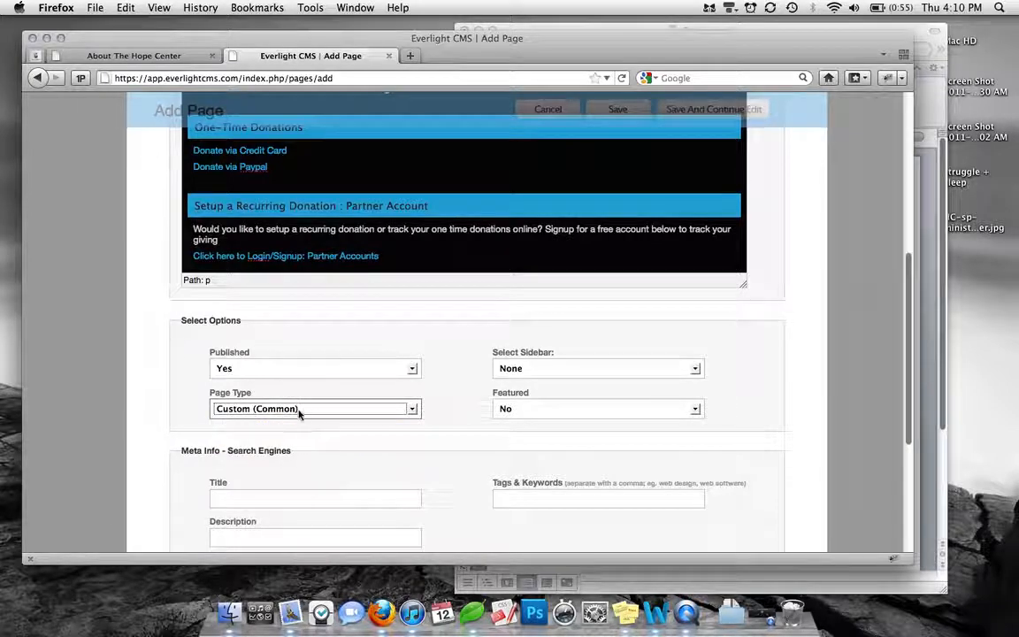
{"action": "left_click", "coordinate": [353, 378]}
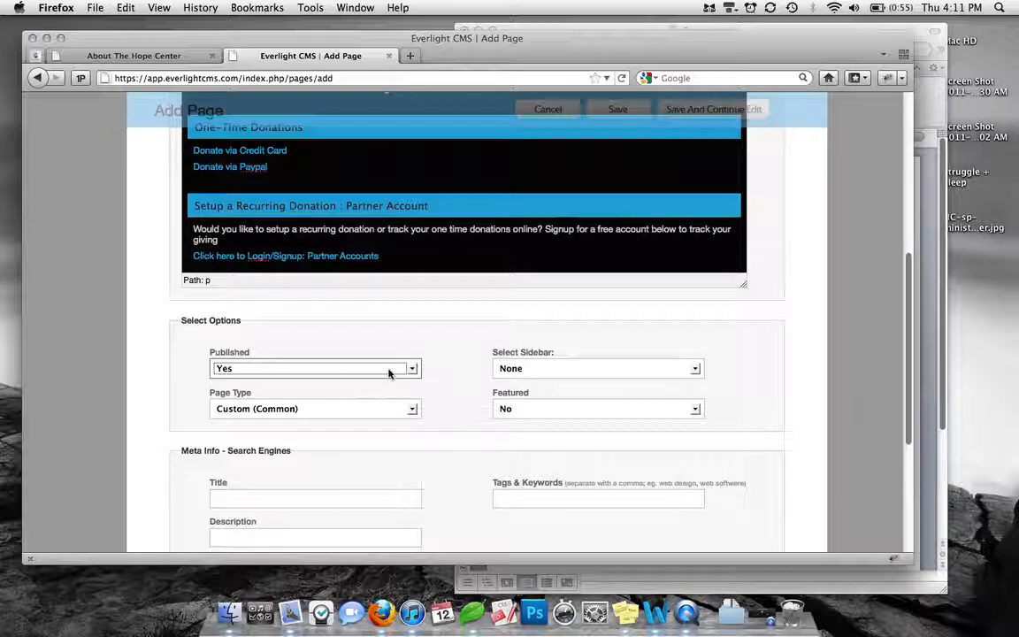
{"action": "left_click", "coordinate": [389, 371]}
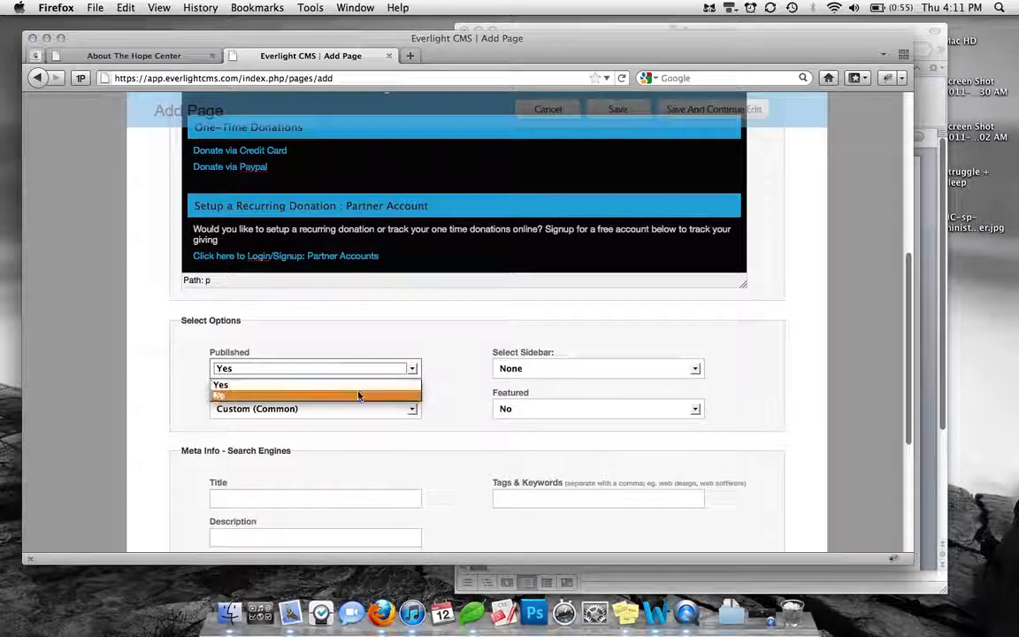
{"action": "left_click", "coordinate": [359, 387]}
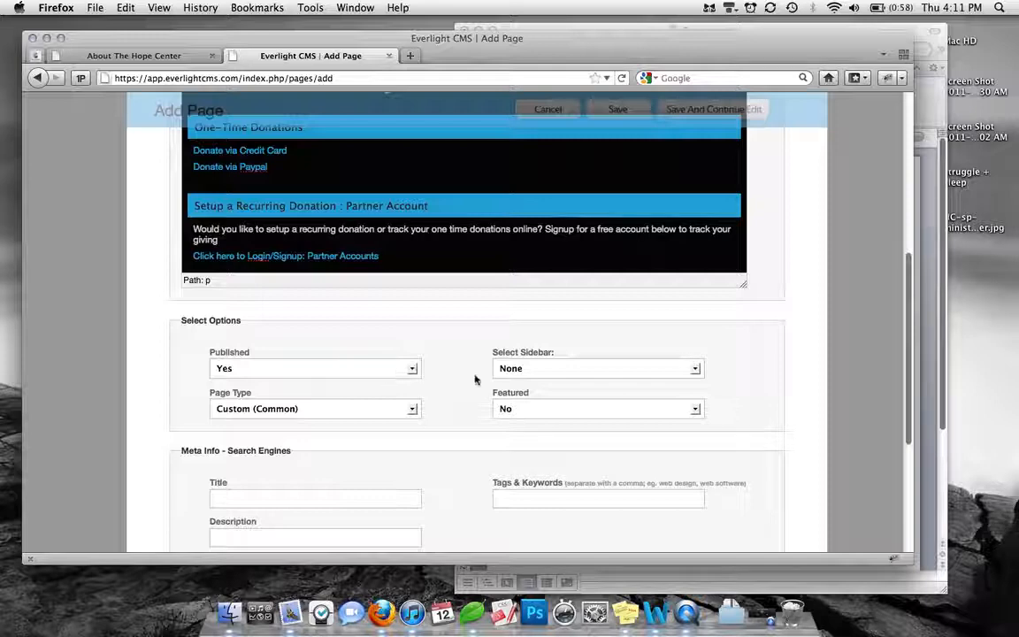
{"action": "left_click", "coordinate": [523, 372]}
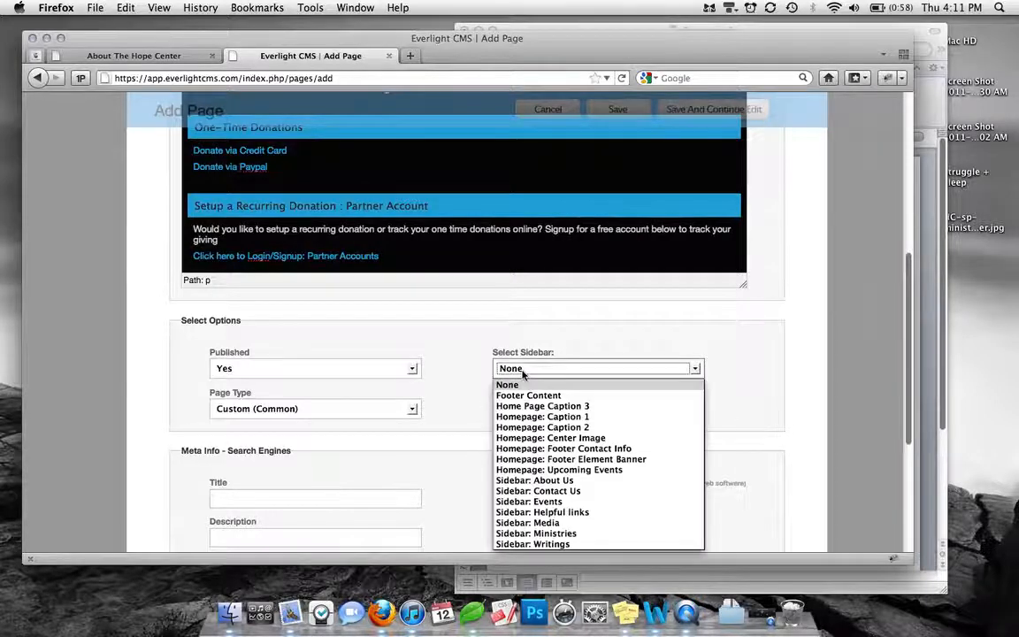
{"action": "left_click", "coordinate": [594, 483]}
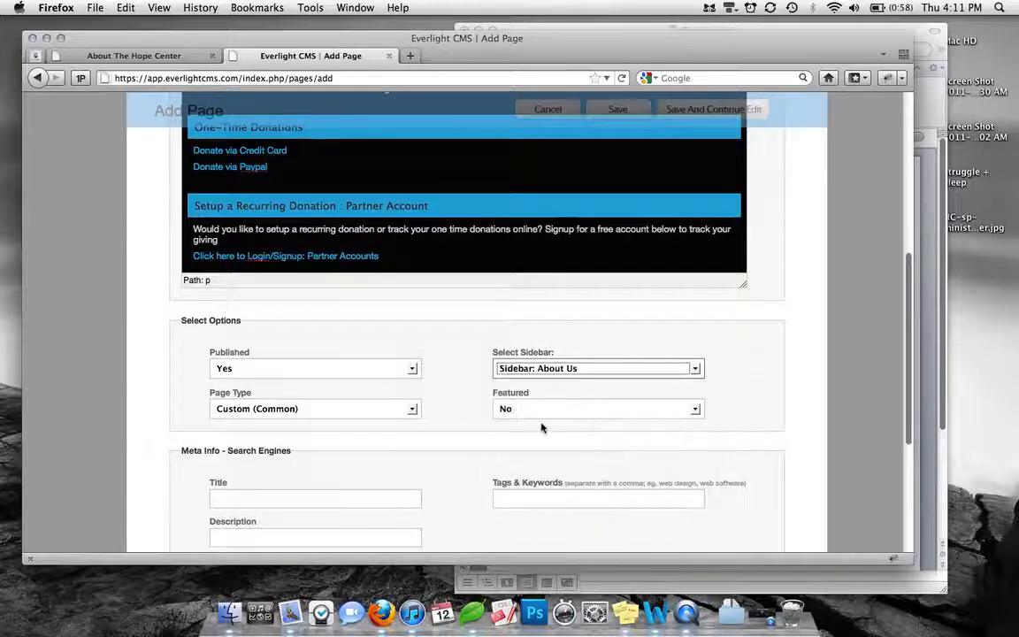
Enter "The Hope Center - Partner With Us" as the search-engine meta title
{"action": "scroll", "coordinate": [457, 429], "scroll_direction": "down", "scroll_amount": 3}
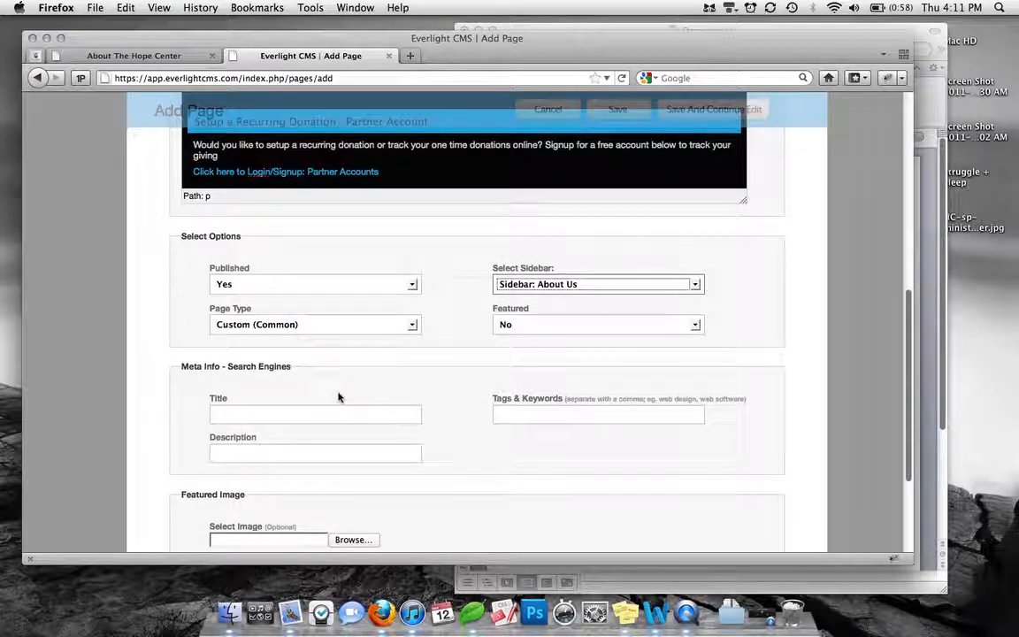
{"action": "left_click", "coordinate": [311, 415]}
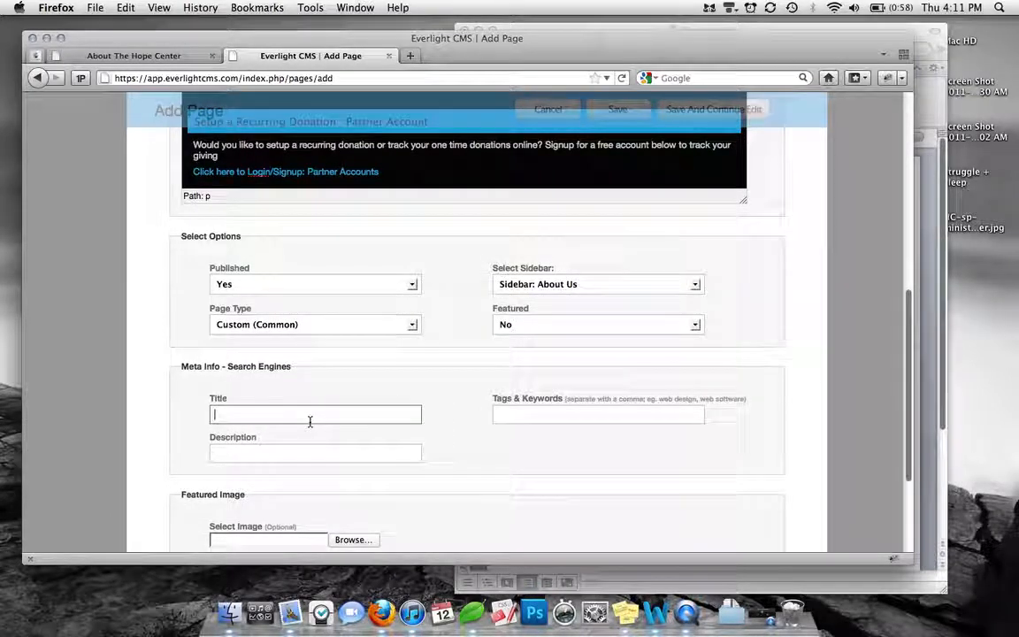
{"action": "type", "text": "Don"}
{"action": "key", "text": "BackSpace"}
{"action": "key", "text": "BackSpace"}
{"action": "key", "text": "BackSpace"}
{"action": "type", "text": "The"}
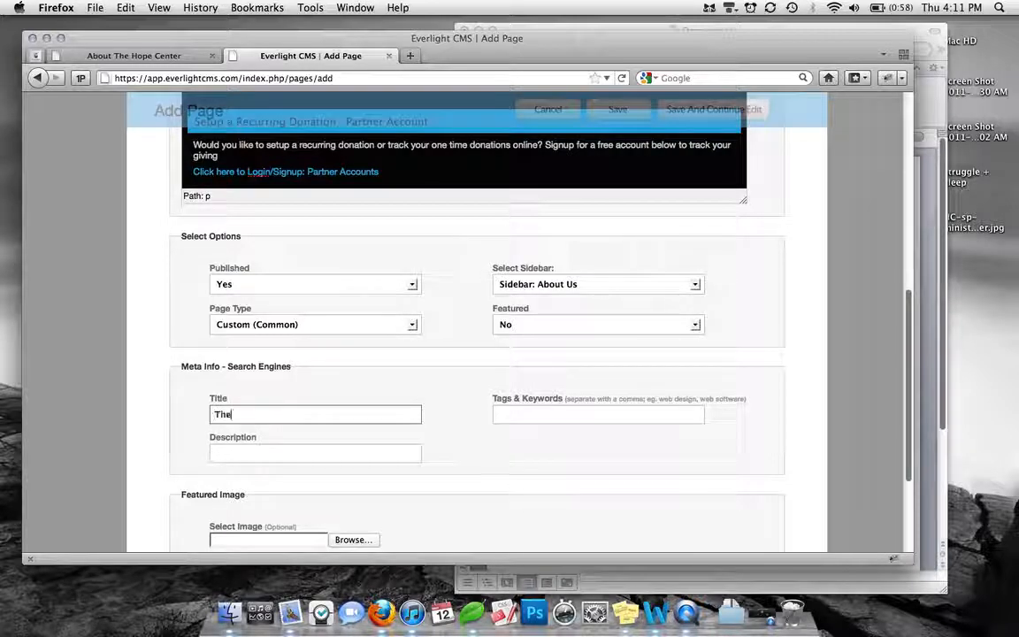
{"action": "type", "text": " Hope "}
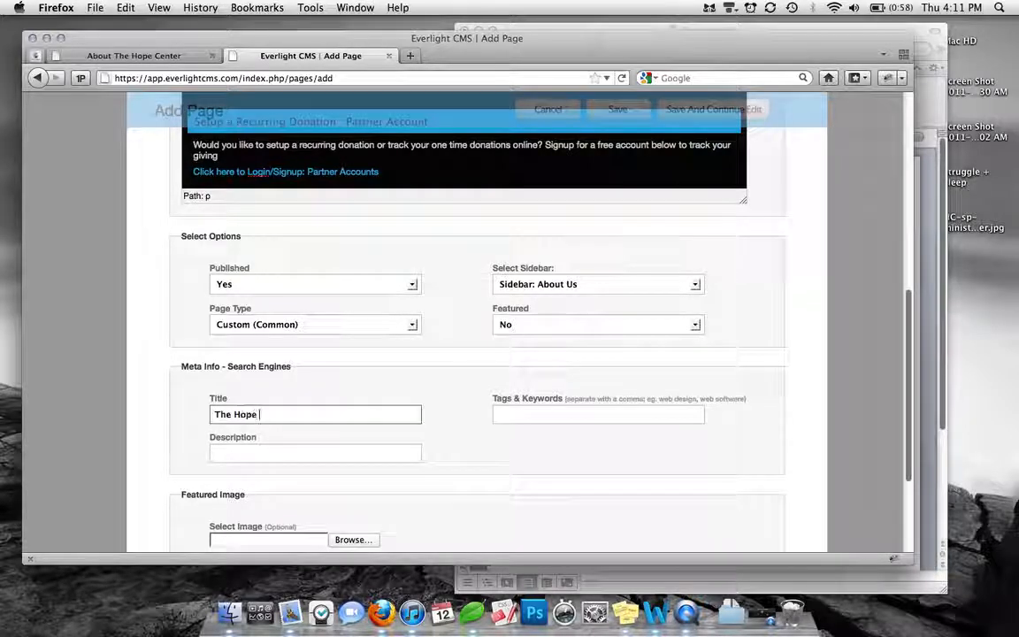
{"action": "type", "text": "Center - "}
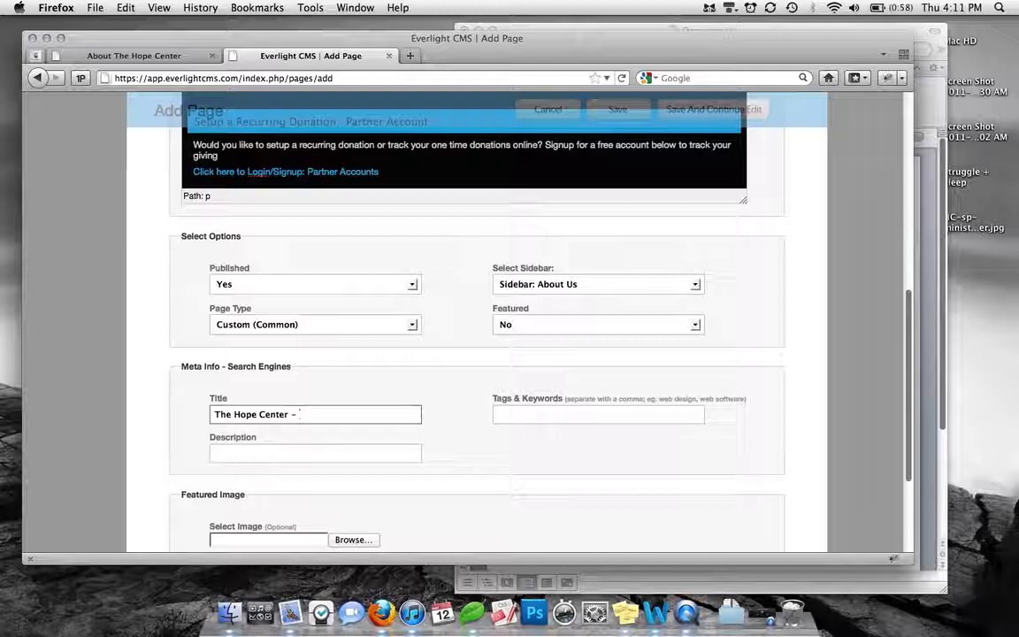
{"action": "type", "text": "Partner With"}
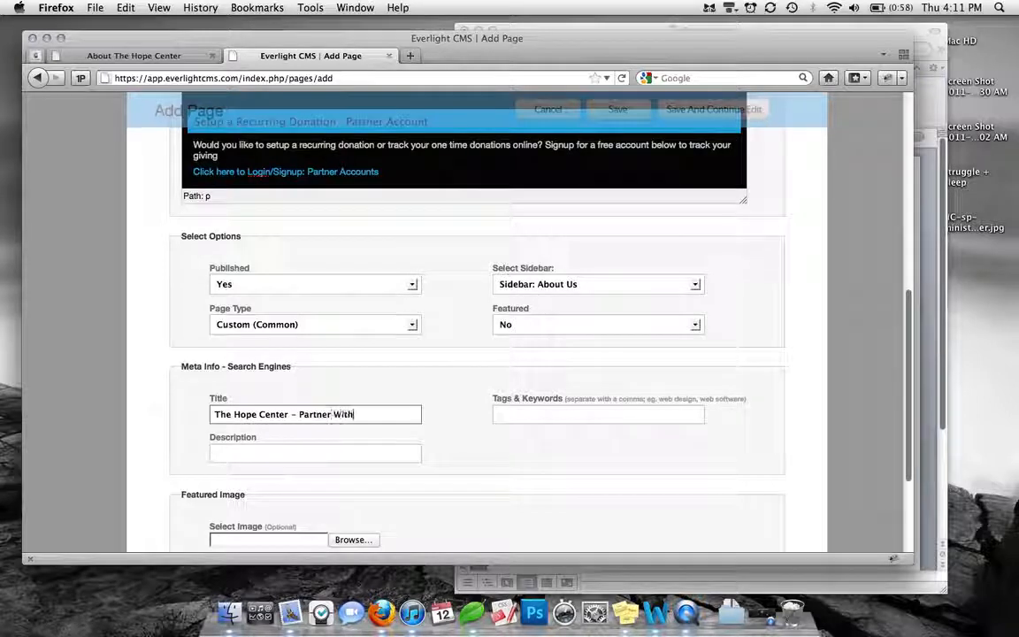
{"action": "type", "text": " Us"}
Enter "Information on partnering with The Hope Center" as the meta description
{"action": "key", "text": "Tab"}
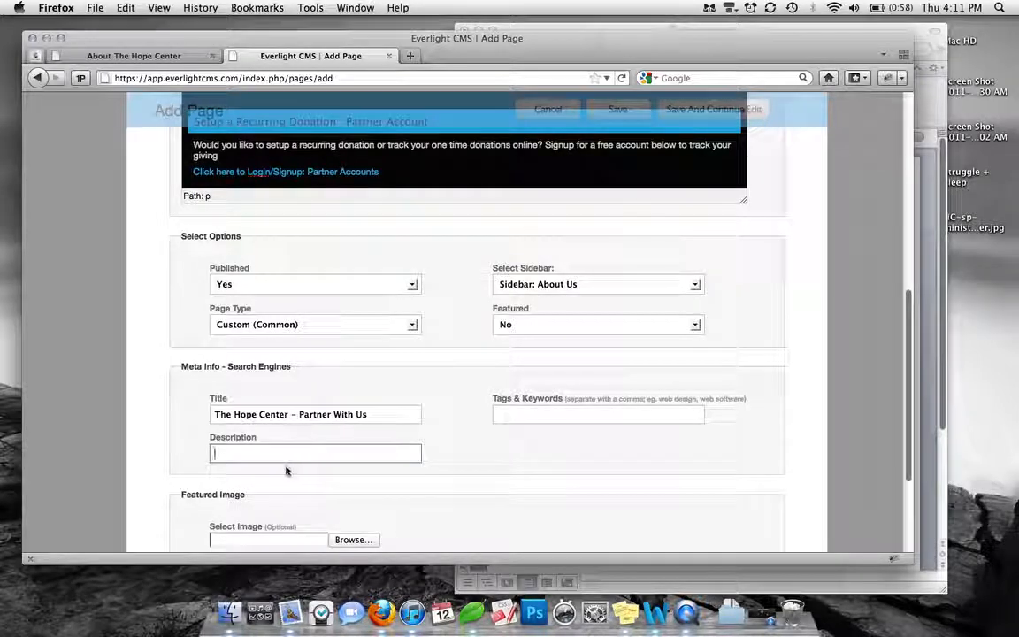
{"action": "type", "text": "Information"}
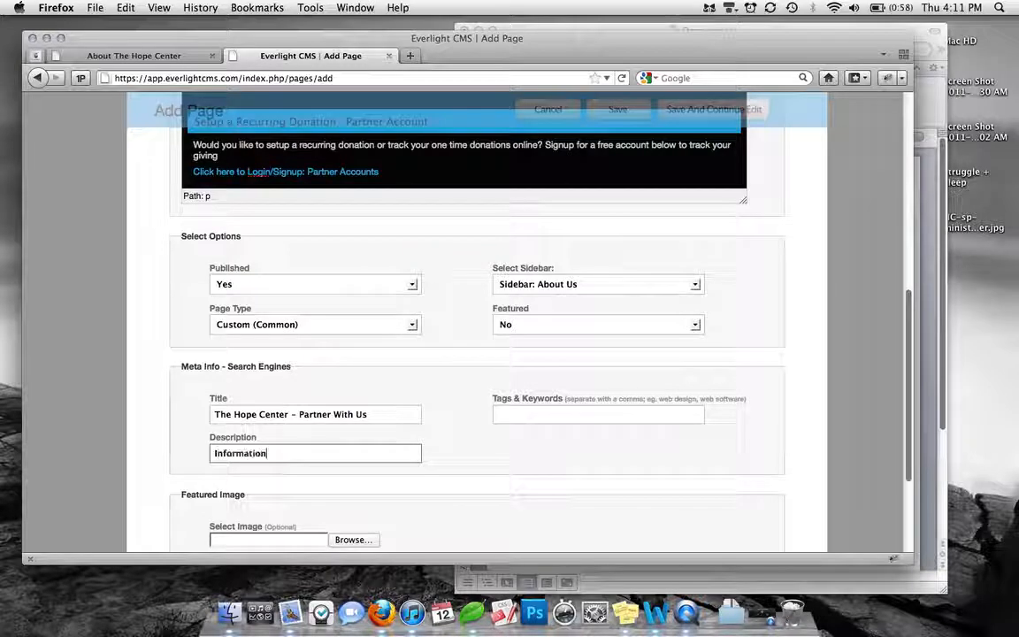
{"action": "type", "text": " on partnering with t"}
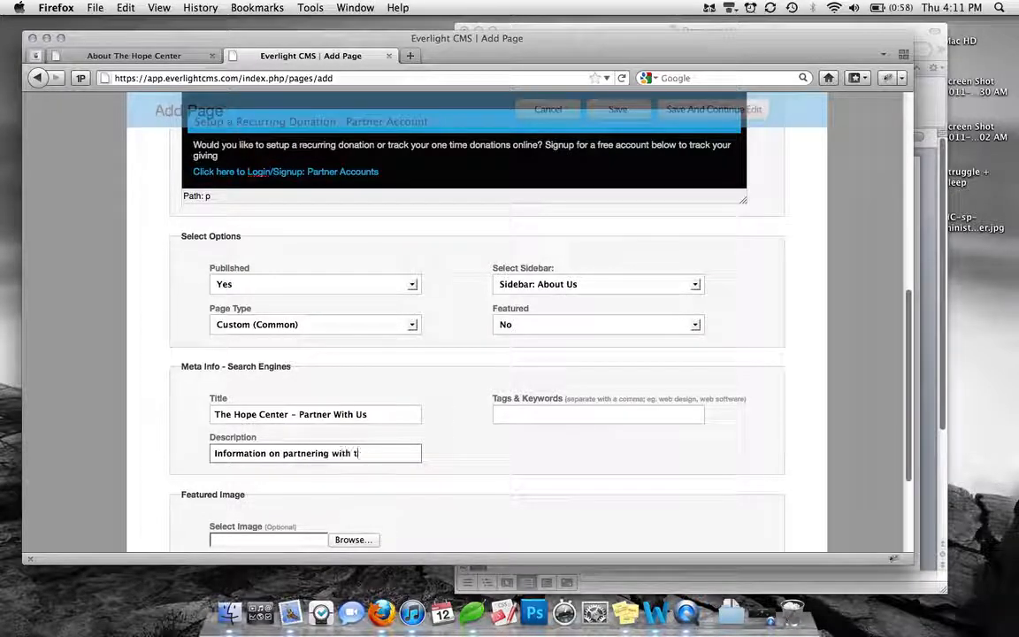
{"action": "type", "text": "he Hope Center"}
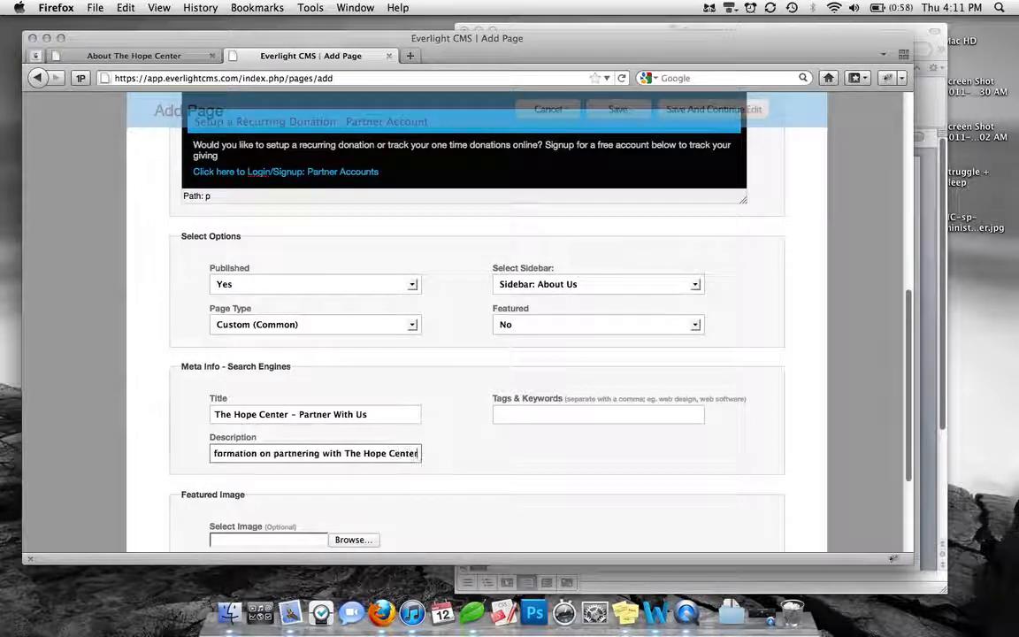
Enter "Partner, Donate, Giving" as the page's tags and keywords
{"action": "left_click", "coordinate": [507, 422]}
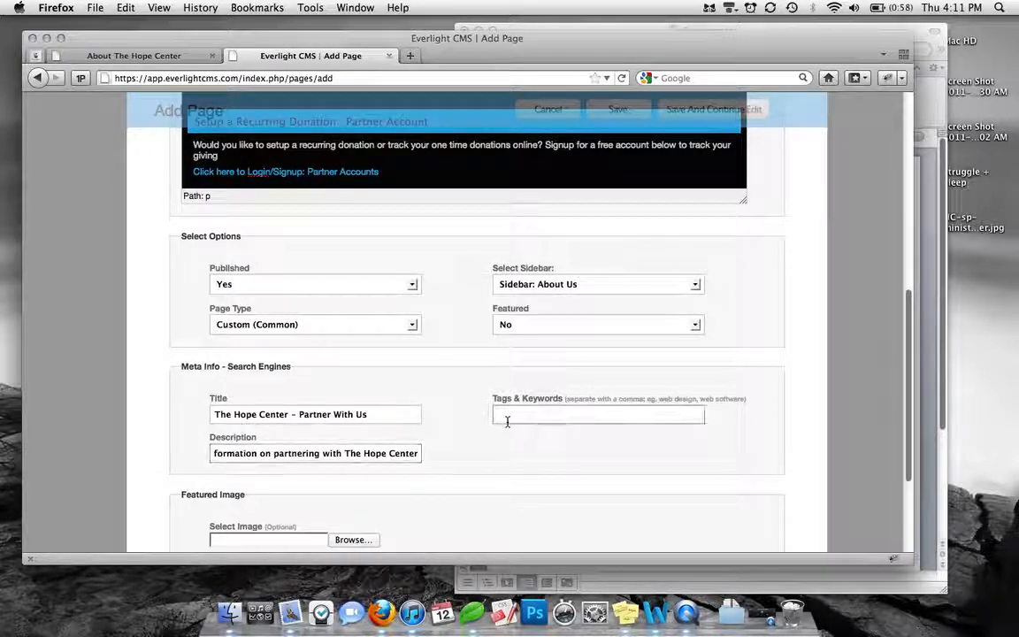
{"action": "type", "text": "Part"}
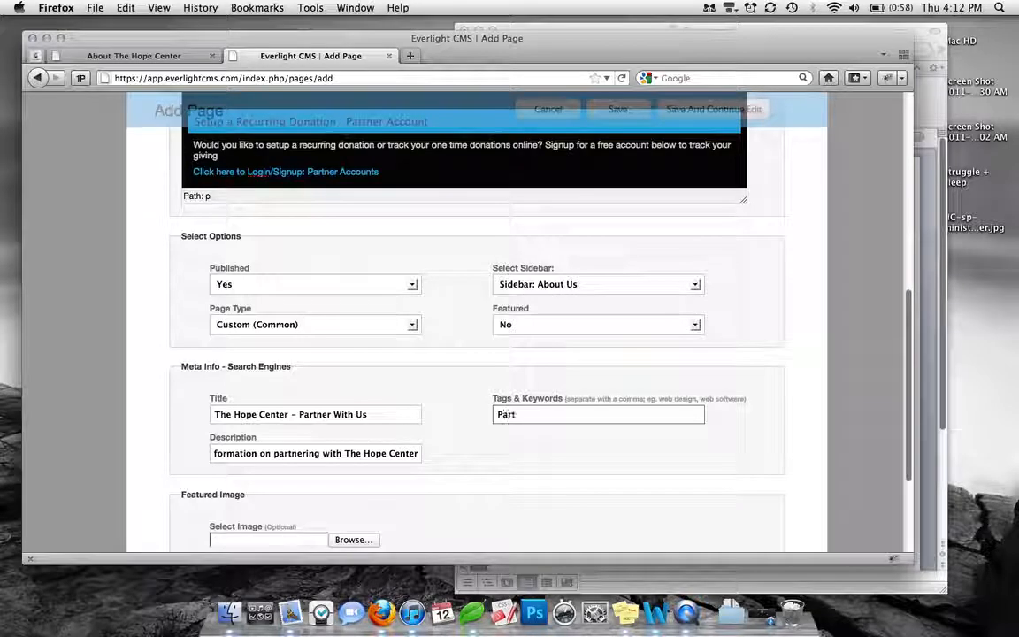
{"action": "type", "text": "ner, Donate, "}
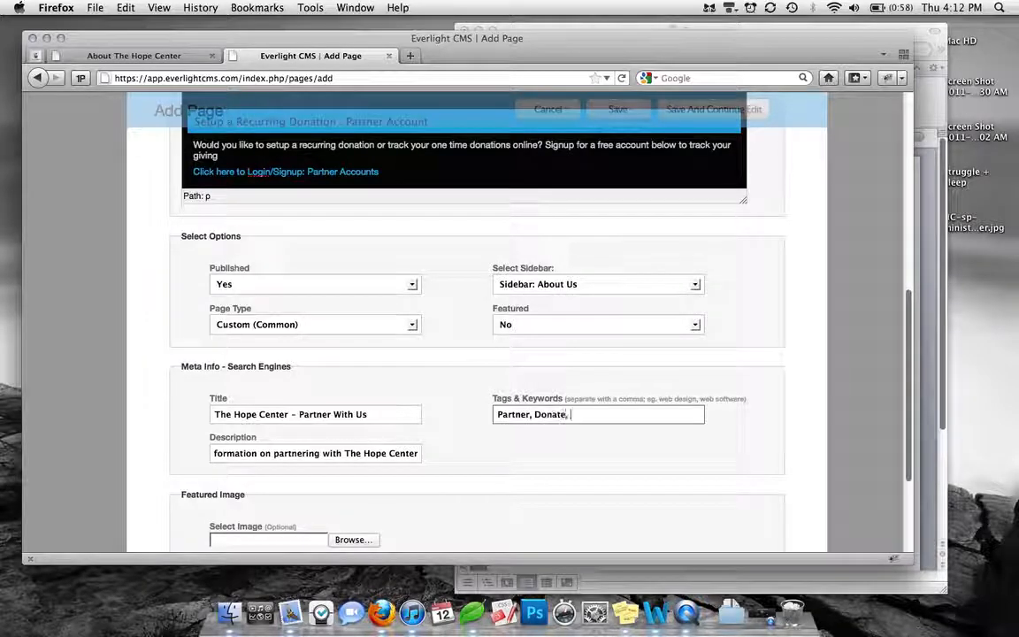
{"action": "type", "text": "Giving"}
Select HC-sp-ministries-banner.jpg from the Desktop as the featured image, and save the page while keeping it open for editing
{"action": "scroll", "coordinate": [493, 451], "scroll_direction": "down", "scroll_amount": 1}
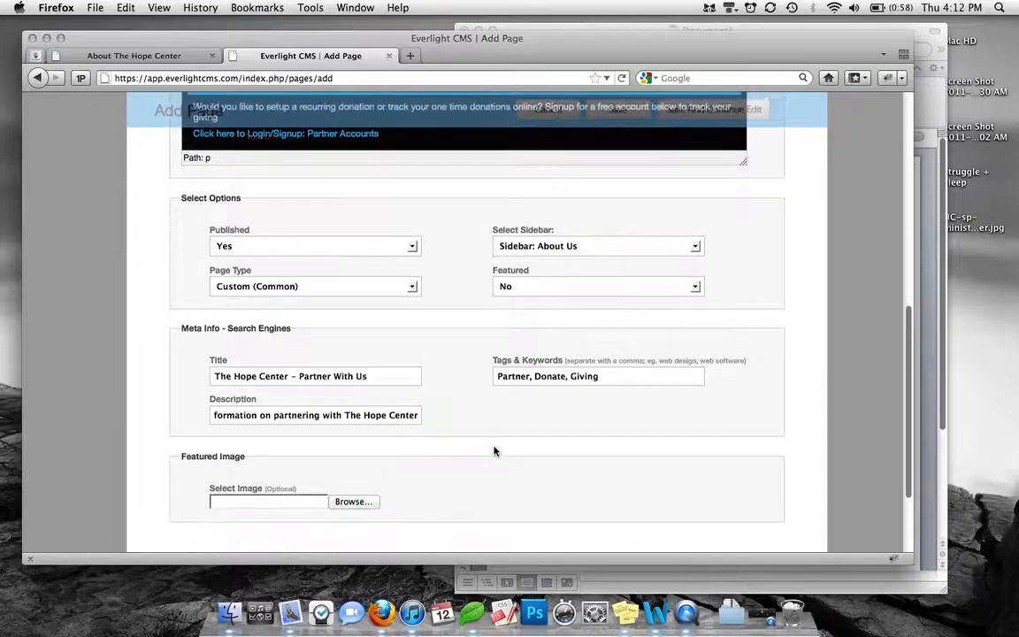
{"action": "left_click", "coordinate": [144, 56]}
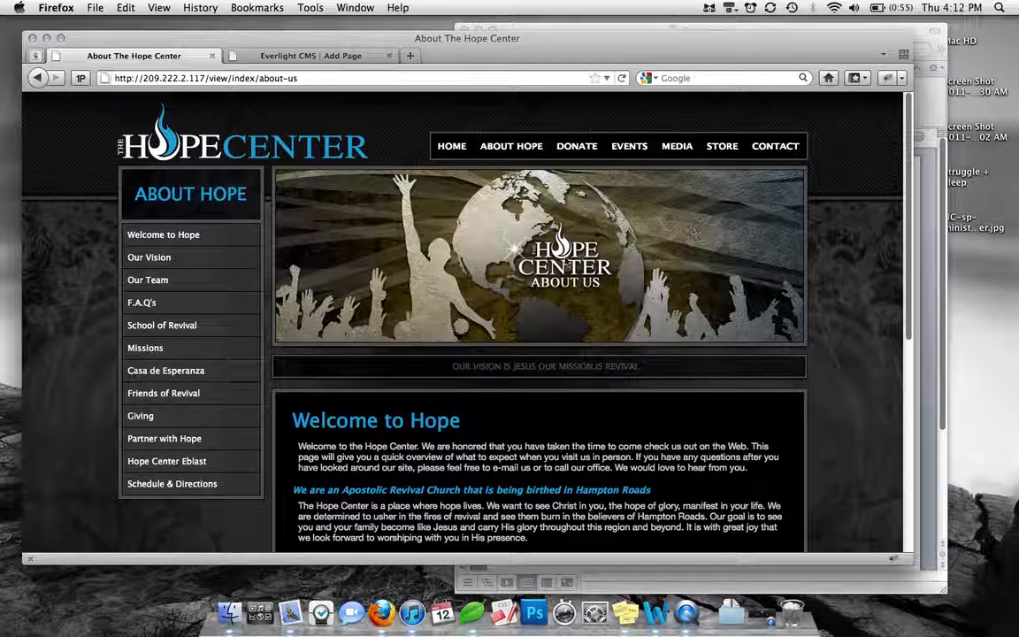
{"action": "left_click", "coordinate": [314, 56]}
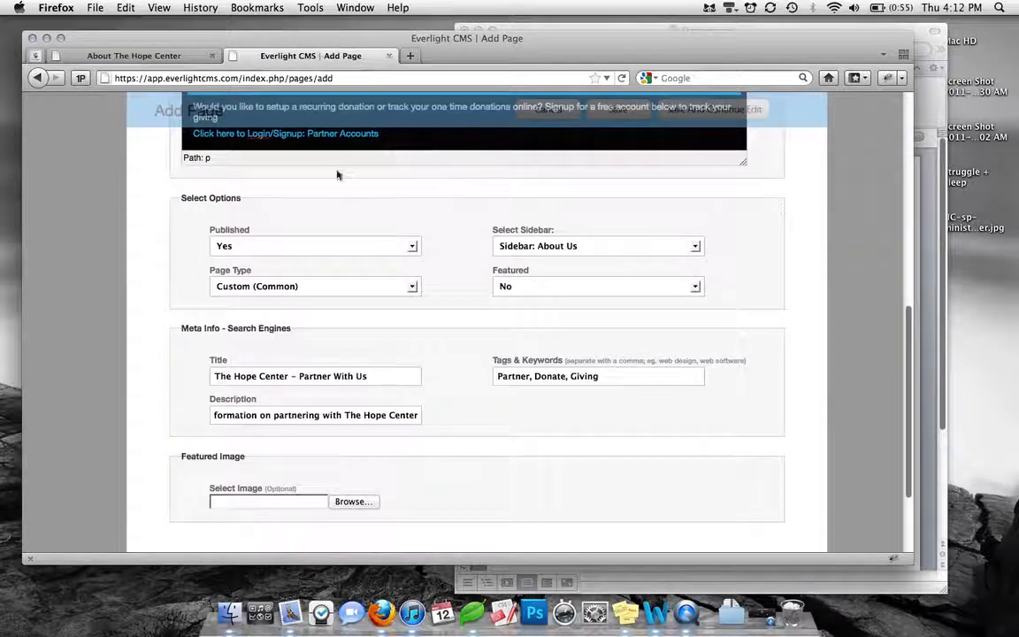
{"action": "scroll", "coordinate": [380, 266], "scroll_direction": "down", "scroll_amount": 2}
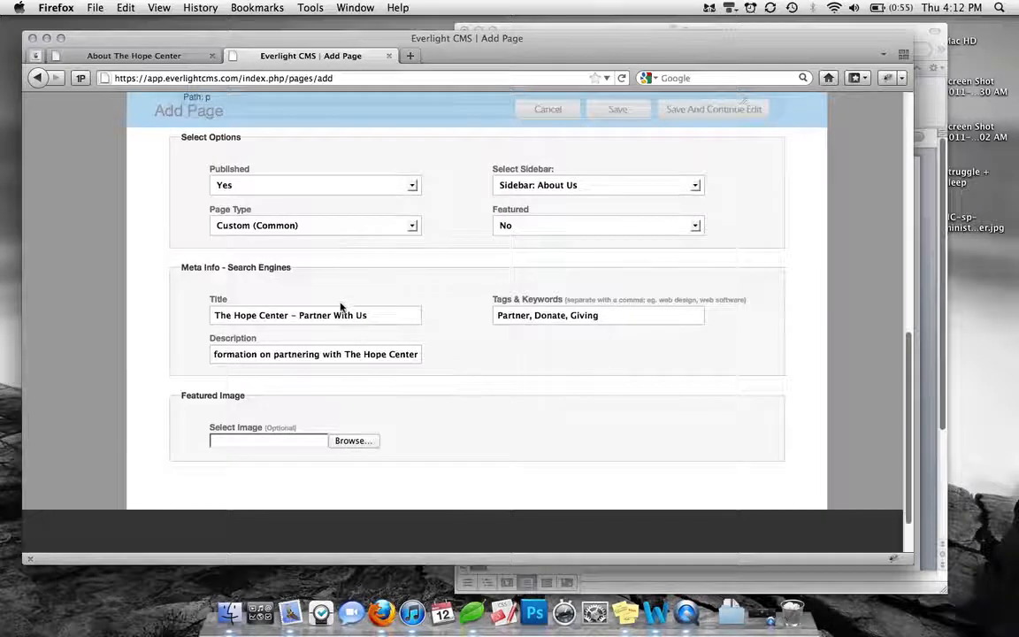
{"action": "left_click", "coordinate": [353, 440]}
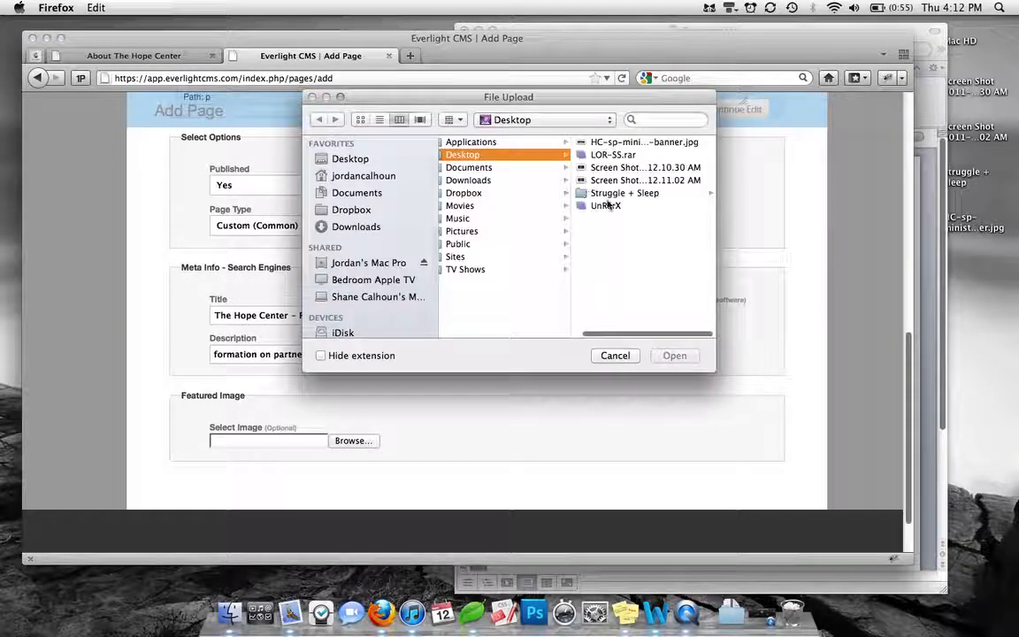
{"action": "left_click", "coordinate": [639, 142]}
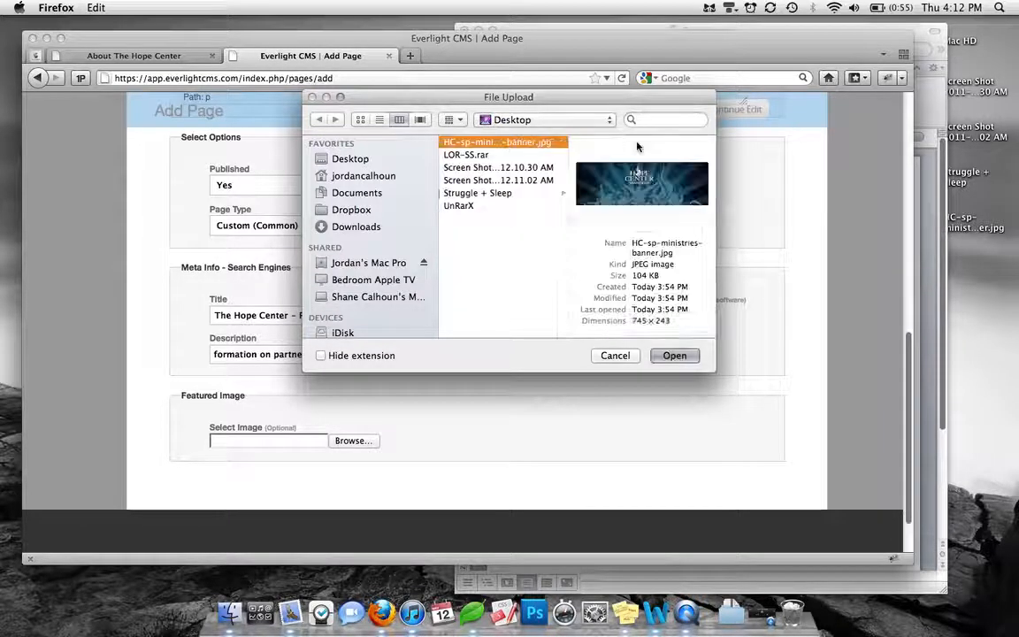
{"action": "key", "text": "space"}
{"action": "key", "text": "space"}
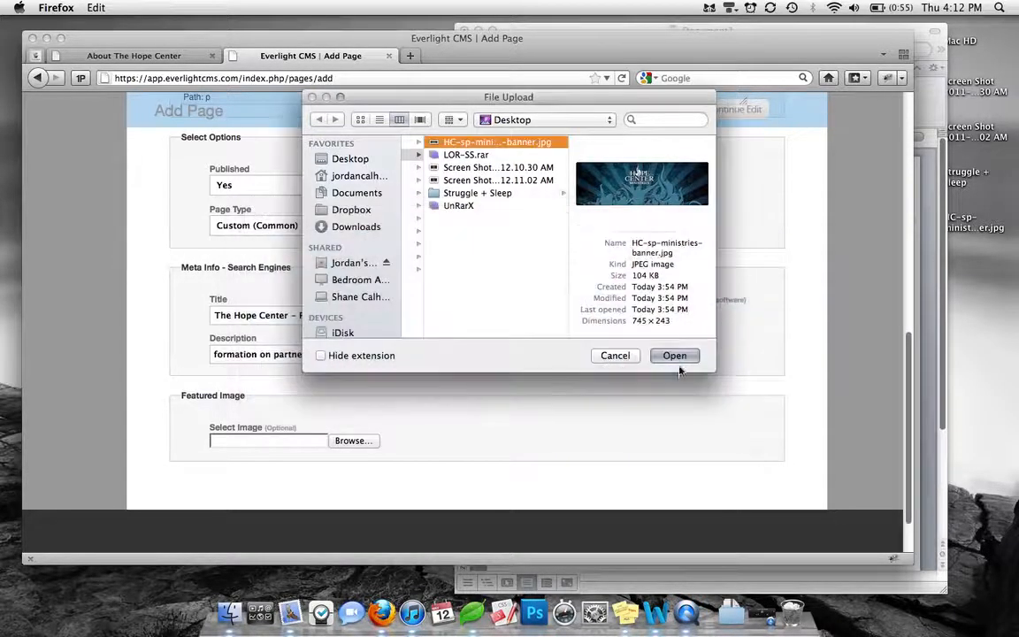
{"action": "left_click", "coordinate": [678, 358]}
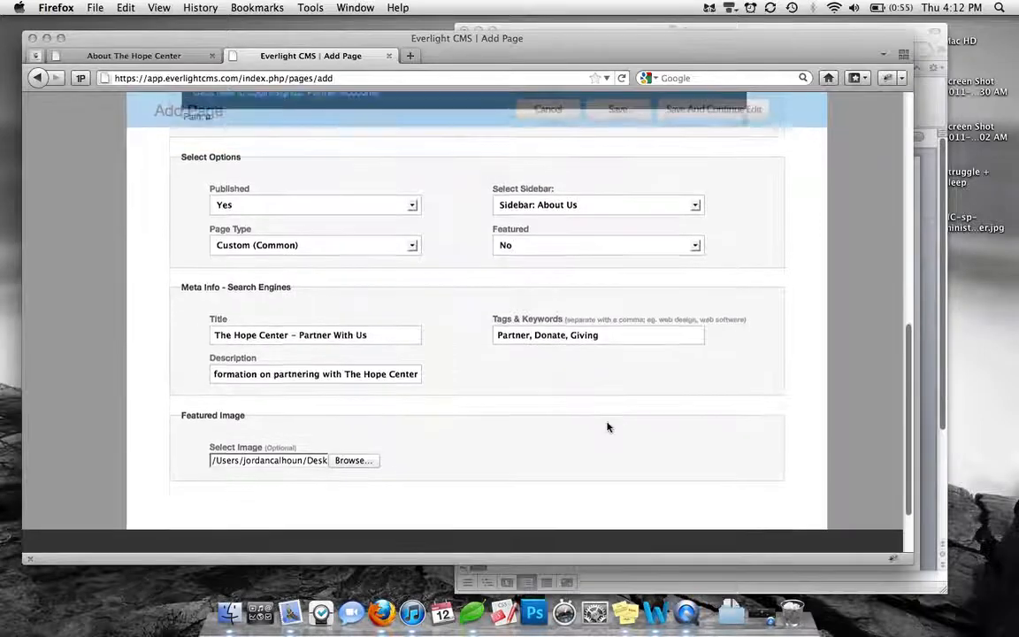
{"action": "scroll", "coordinate": [607, 427], "scroll_direction": "up", "scroll_amount": 10}
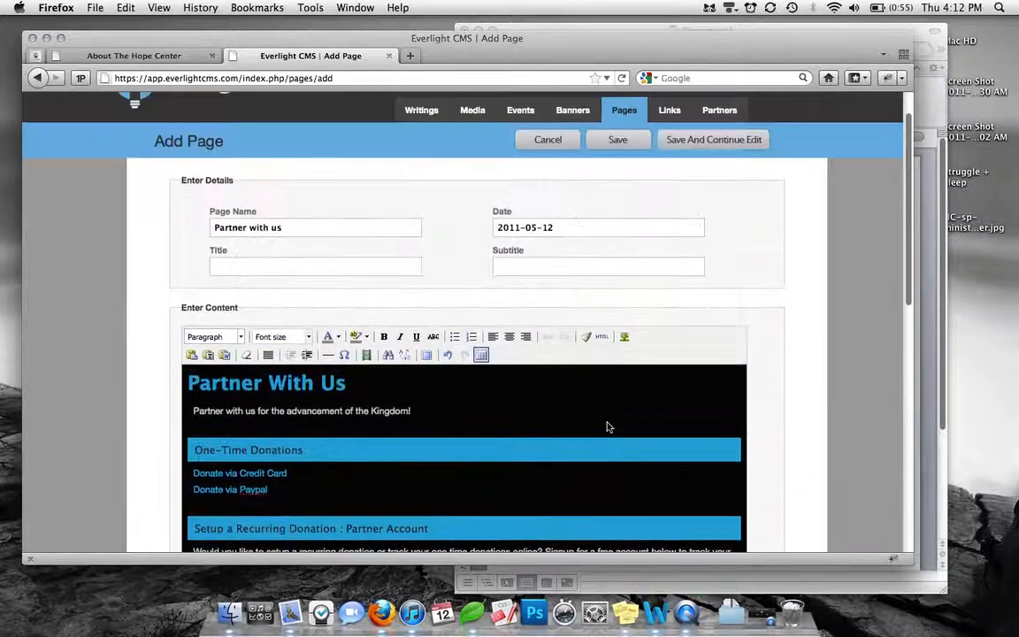
{"action": "left_click", "coordinate": [721, 143]}
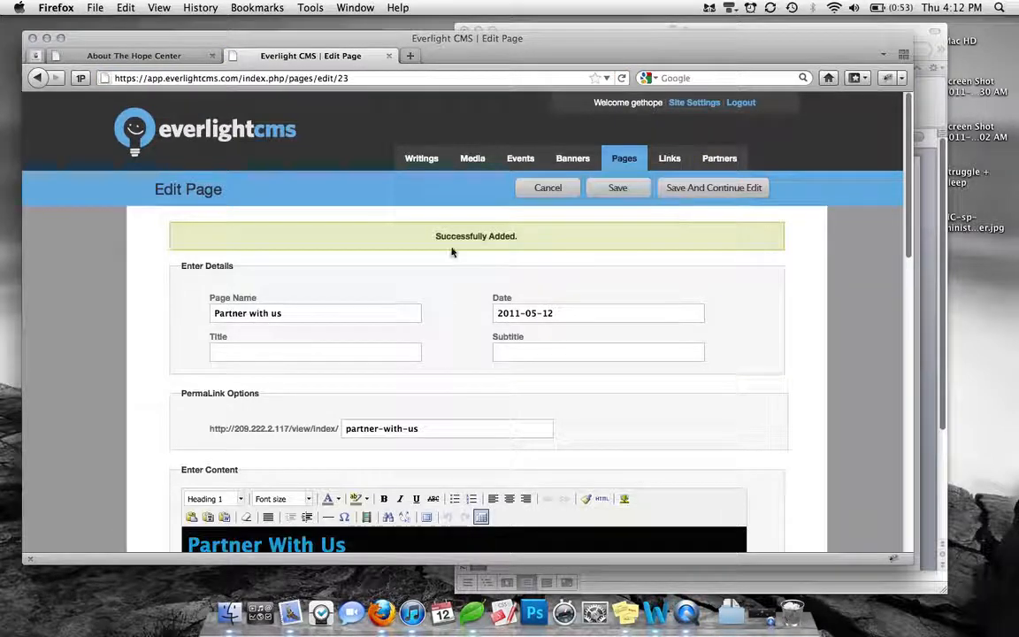
Change the page's permalink ending to partner-with-hope and save while continuing to edit
{"action": "scroll", "coordinate": [496, 292], "scroll_direction": "down", "scroll_amount": 1}
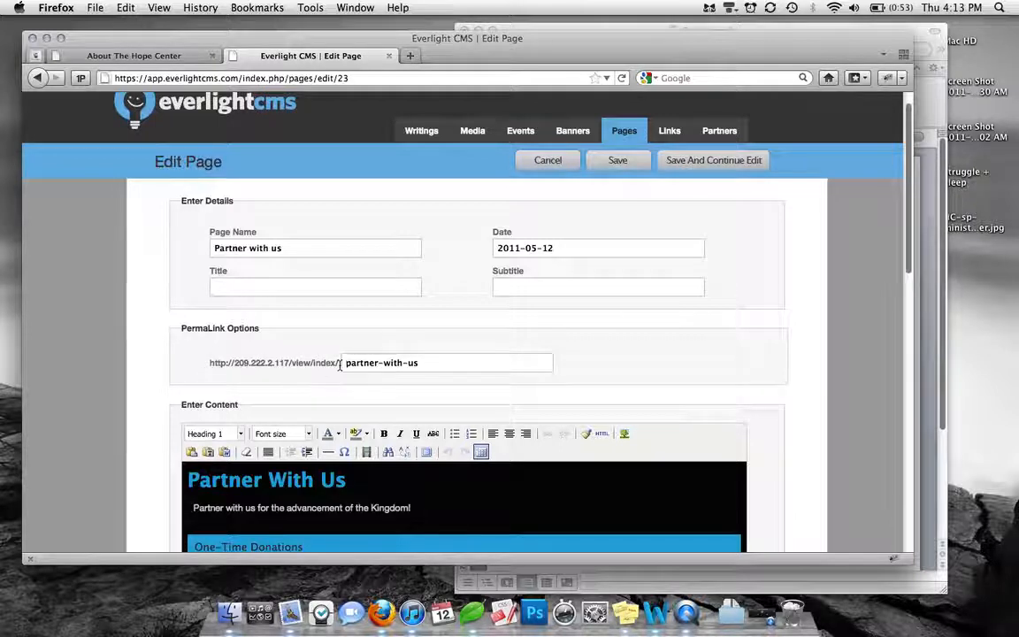
{"action": "left_click_drag", "start_coordinate": [339, 364], "coordinate": [304, 364]}
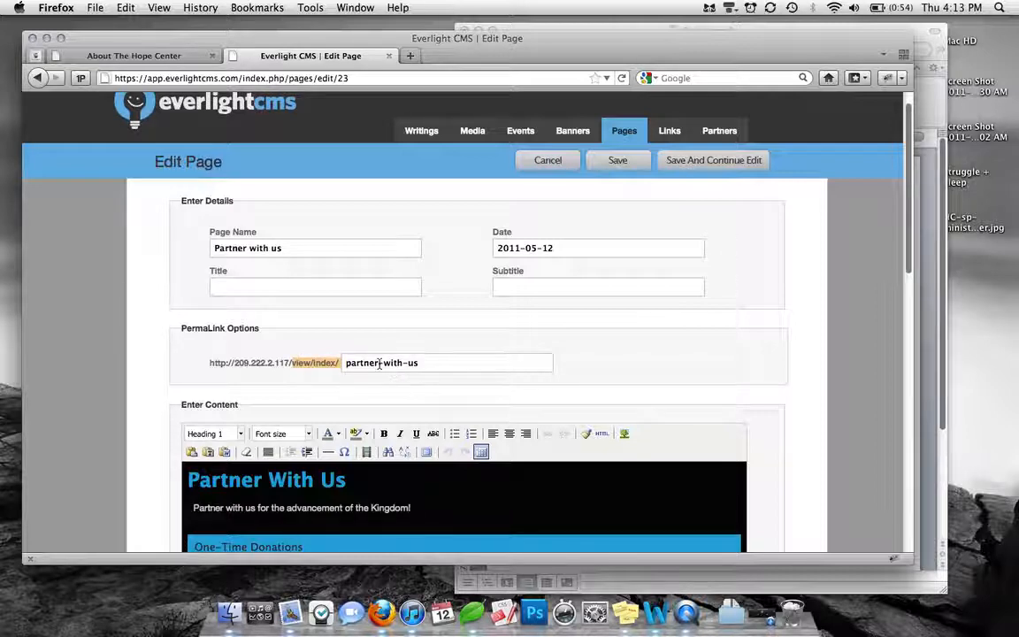
{"action": "left_click", "coordinate": [426, 366]}
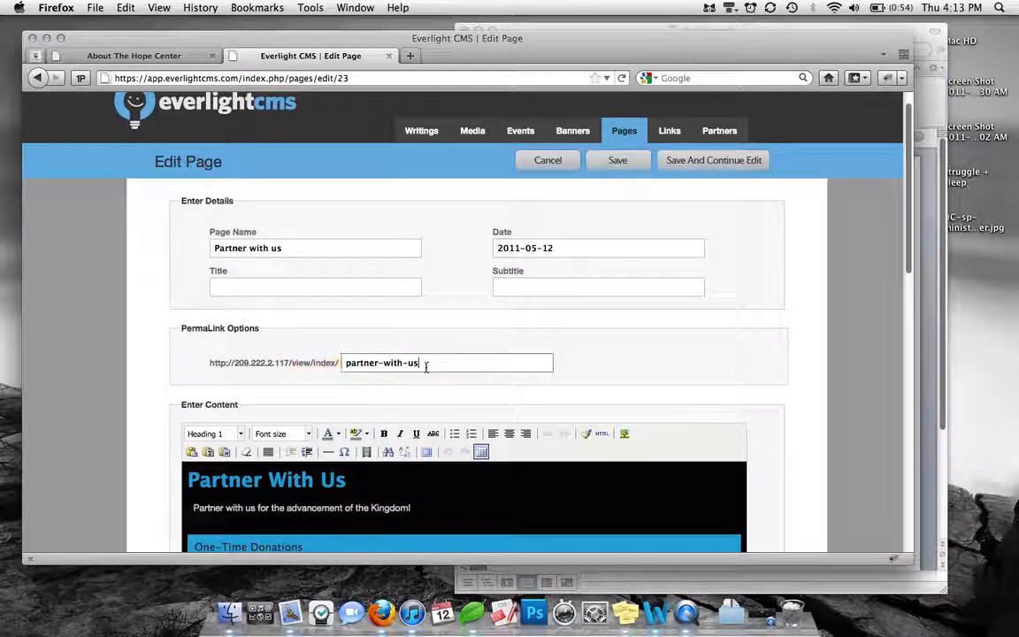
{"action": "left_click_drag", "start_coordinate": [426, 366], "coordinate": [350, 366]}
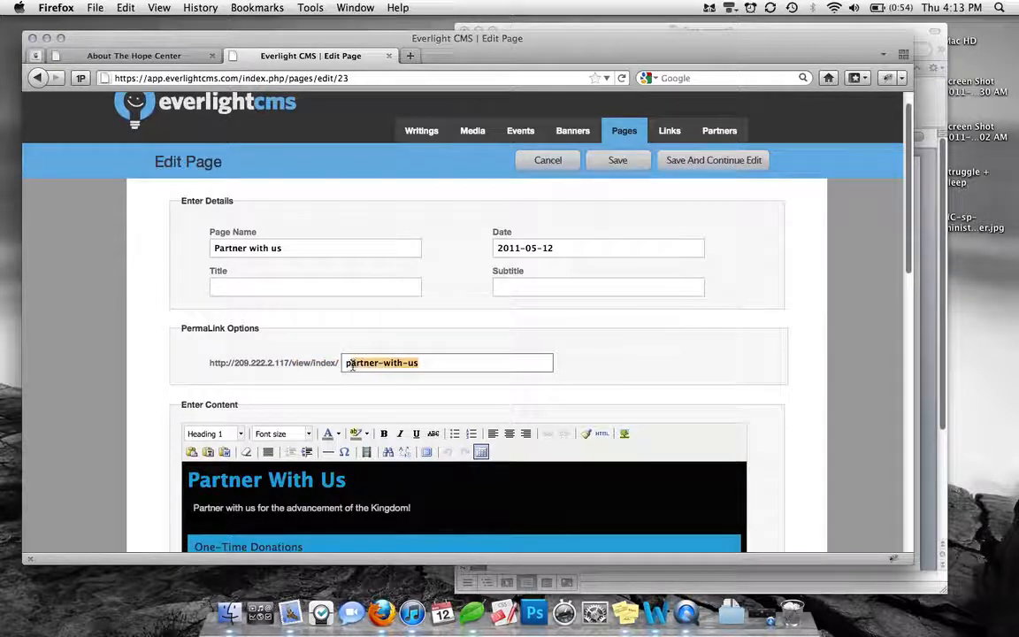
{"action": "left_click", "coordinate": [450, 364]}
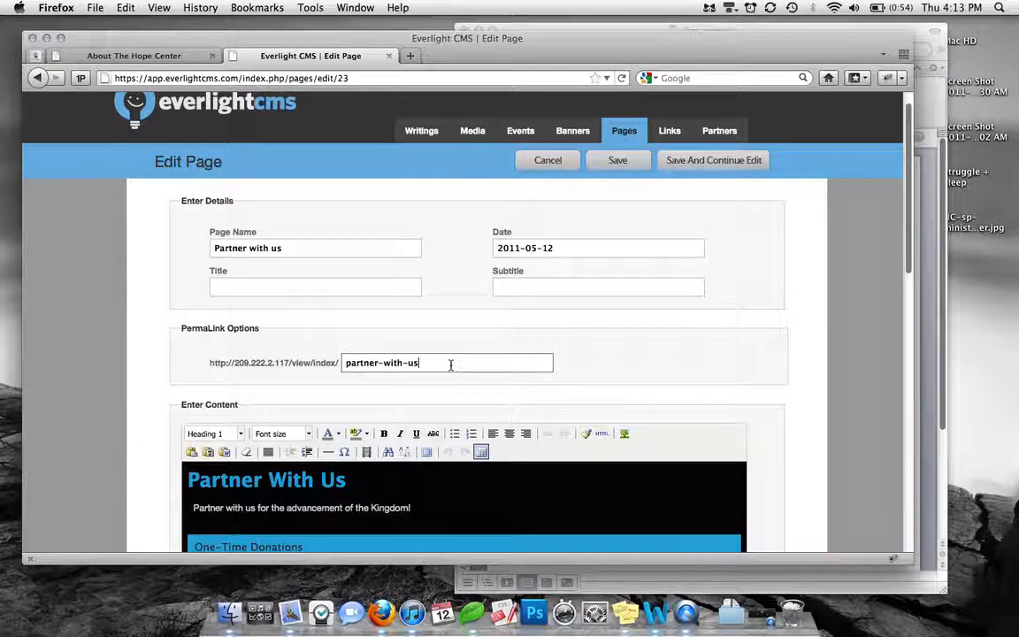
{"action": "key", "text": "BackSpace"}
{"action": "key", "text": "BackSpace"}
{"action": "key", "text": "BackSpace"}
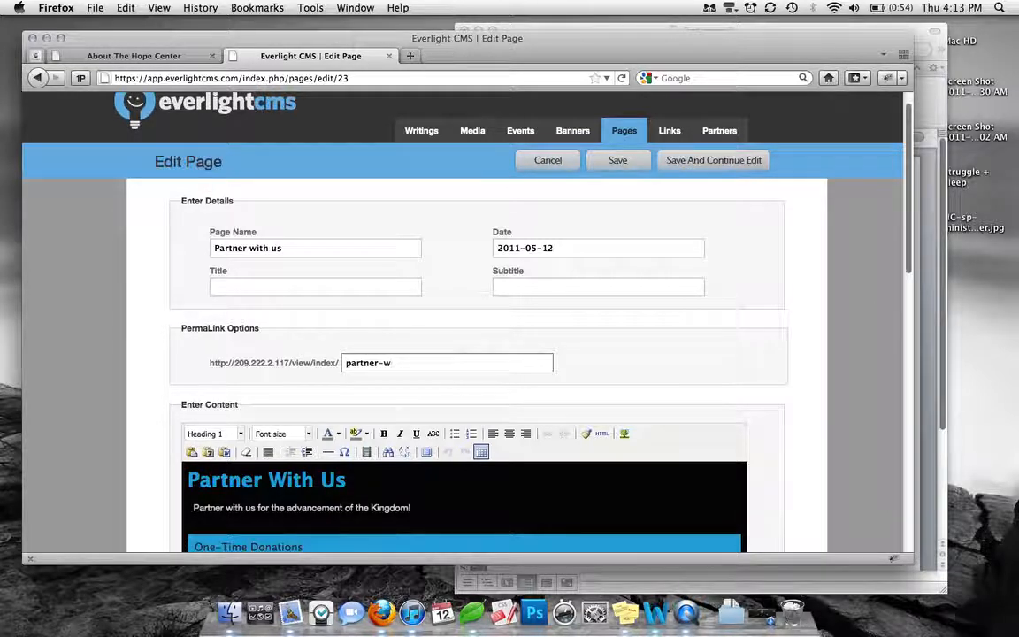
{"action": "key", "text": "BackSpace"}
{"action": "key", "text": "BackSpace"}
{"action": "type", "text": "ith-hope"}
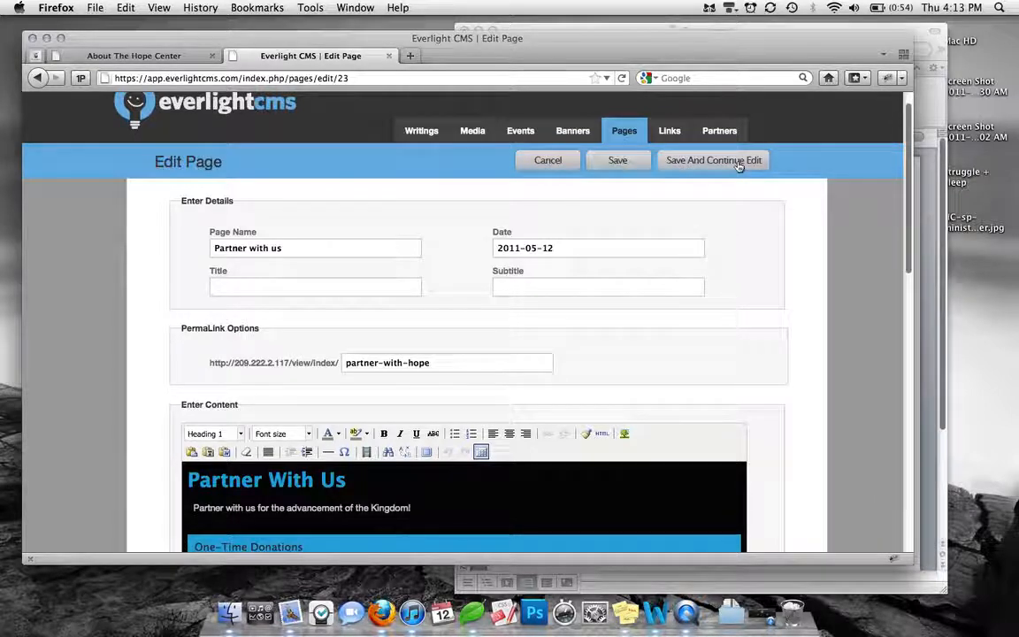
{"action": "left_click", "coordinate": [738, 167]}
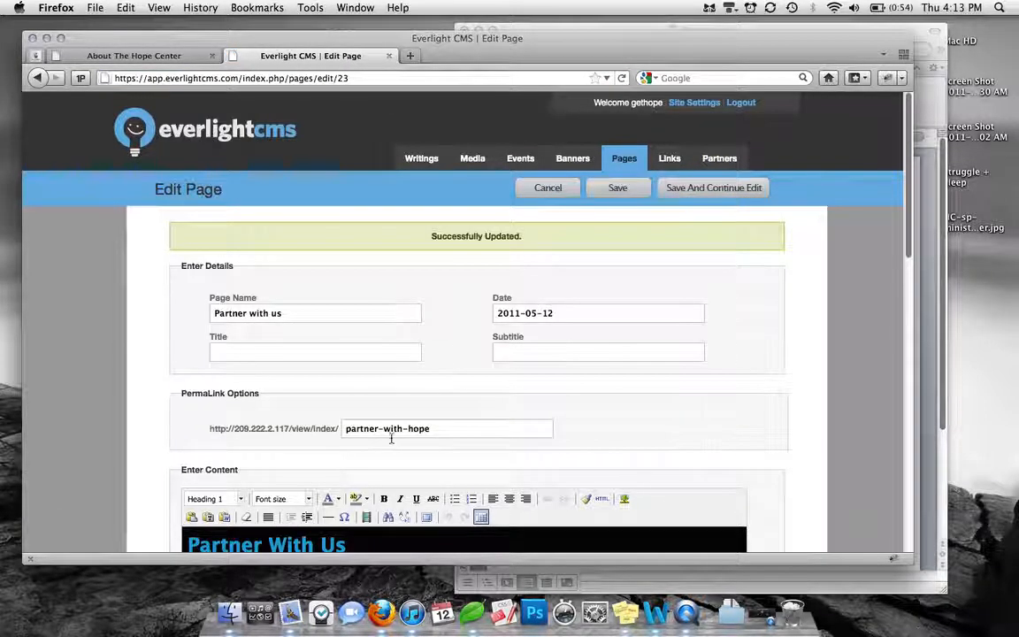
Restore the permalink ending to partner-with-us and save the page again with editing kept open
{"action": "left_click", "coordinate": [462, 431]}
{"action": "key", "text": "BackSpace"}
{"action": "key", "text": "BackSpace"}
{"action": "key", "text": "BackSpace"}
{"action": "key", "text": "BackSpace"}
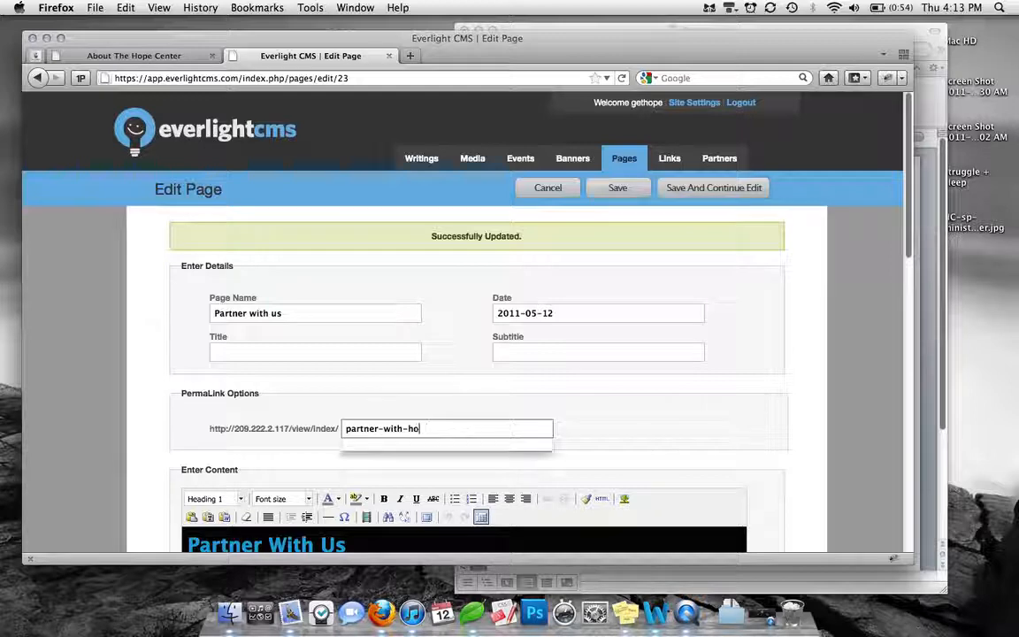
{"action": "type", "text": "us"}
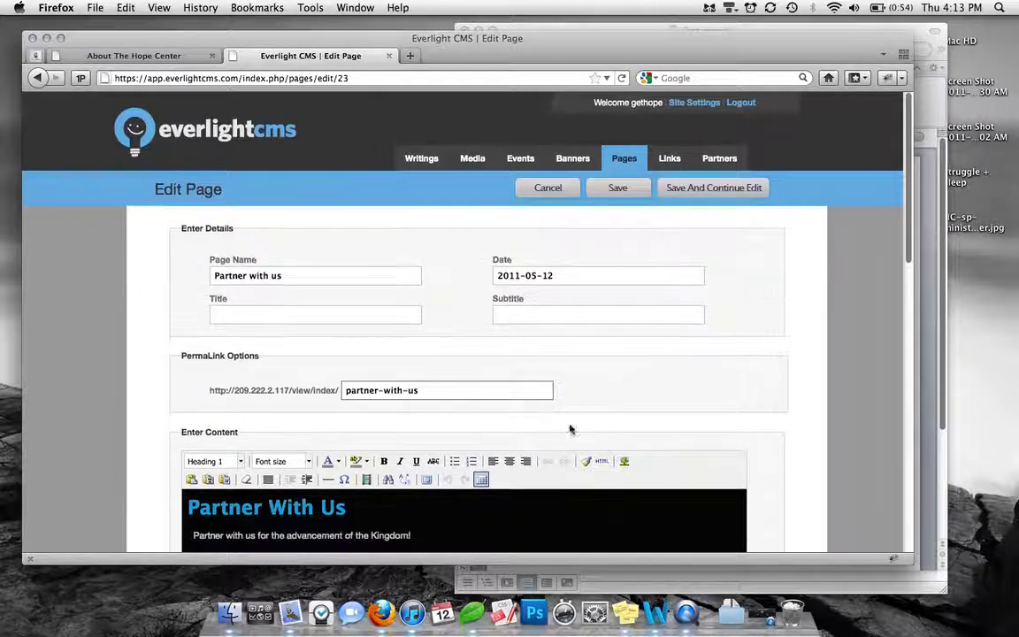
{"action": "left_click", "coordinate": [706, 191]}
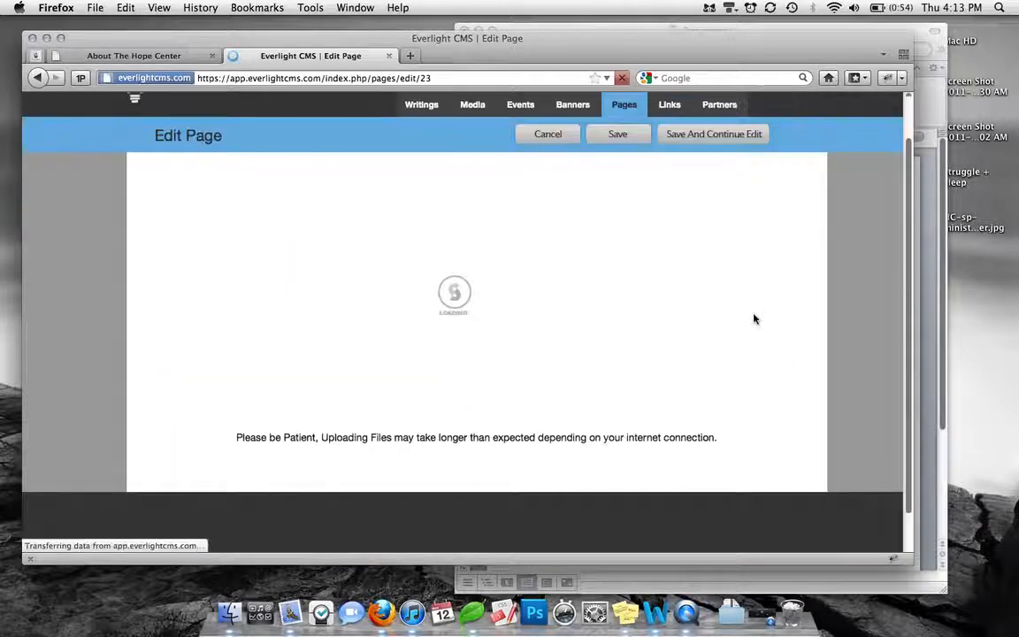
{"action": "scroll", "coordinate": [574, 318], "scroll_direction": "down", "scroll_amount": 2}
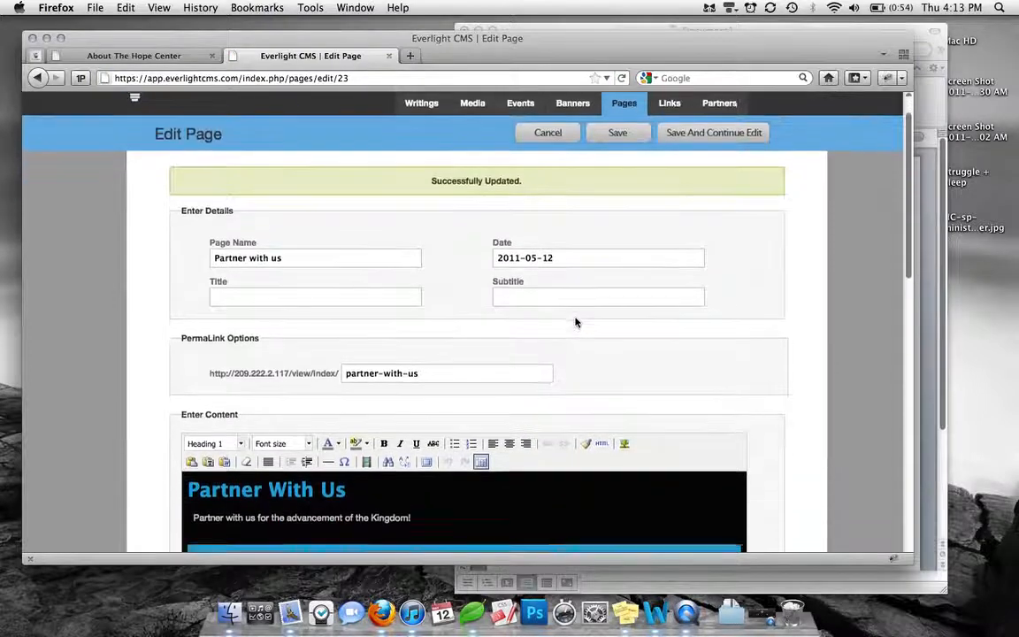
{"action": "left_click", "coordinate": [142, 56]}
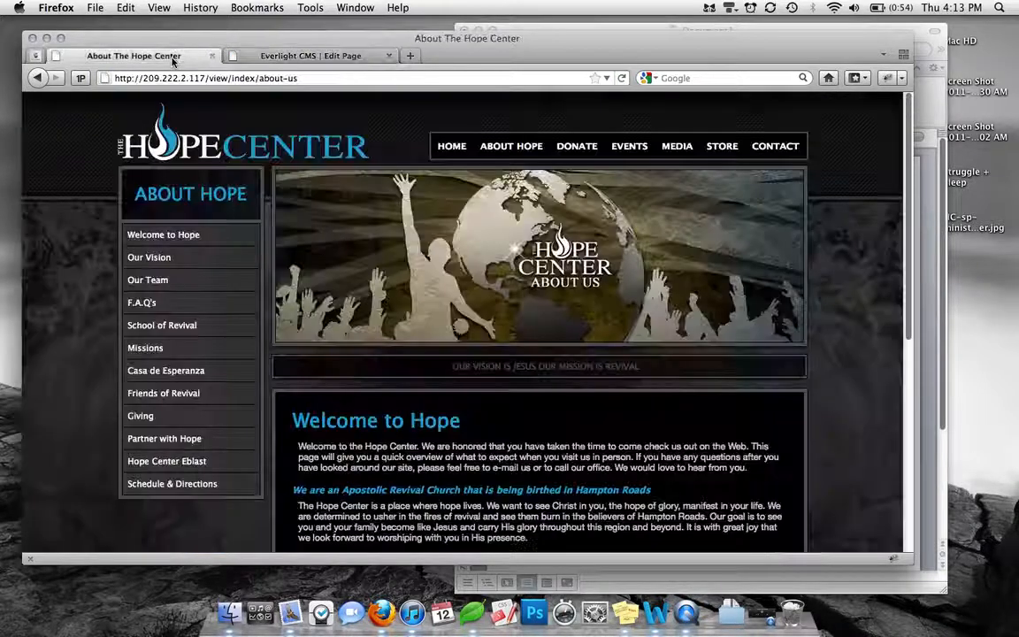
{"action": "left_click_drag", "start_coordinate": [313, 77], "coordinate": [186, 78]}
{"action": "key", "text": "BackSpace"}
{"action": "type", "text": "p"}
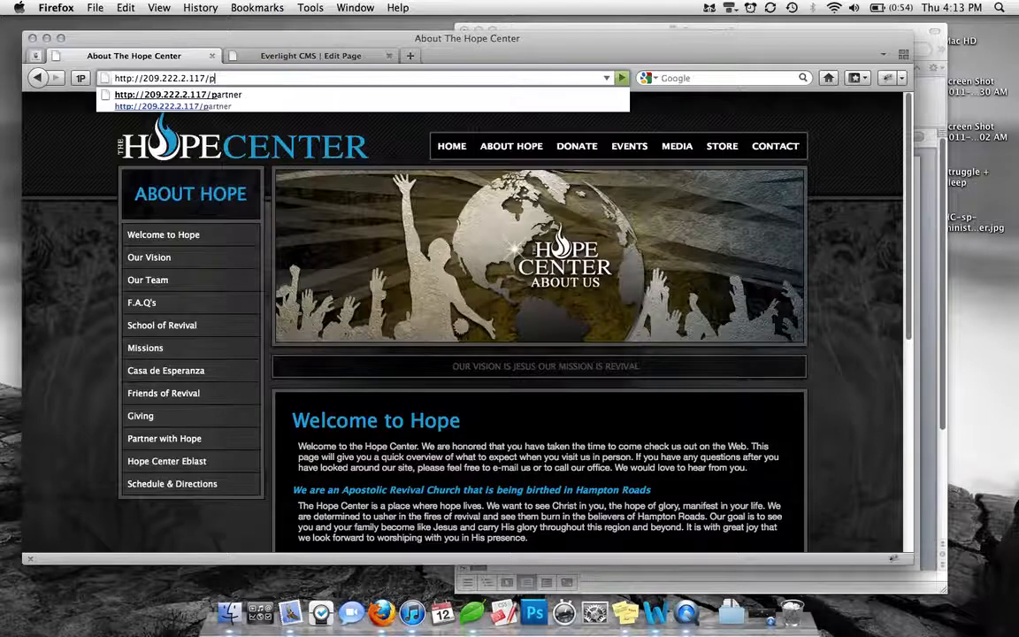
{"action": "type", "text": "artner-with"}
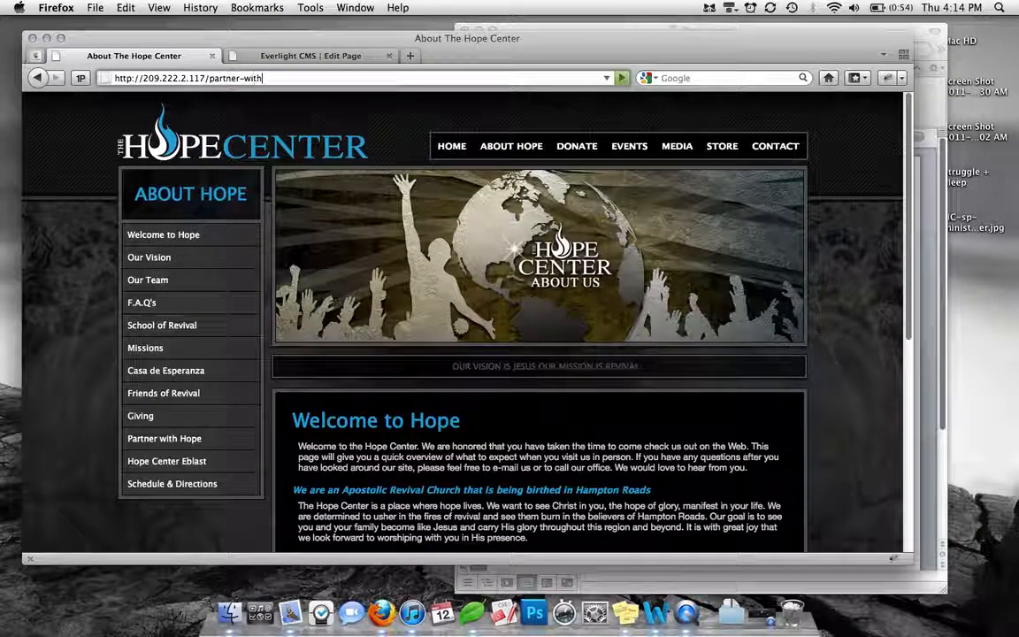
{"action": "type", "text": "-us"}
{"action": "key", "text": "Return"}
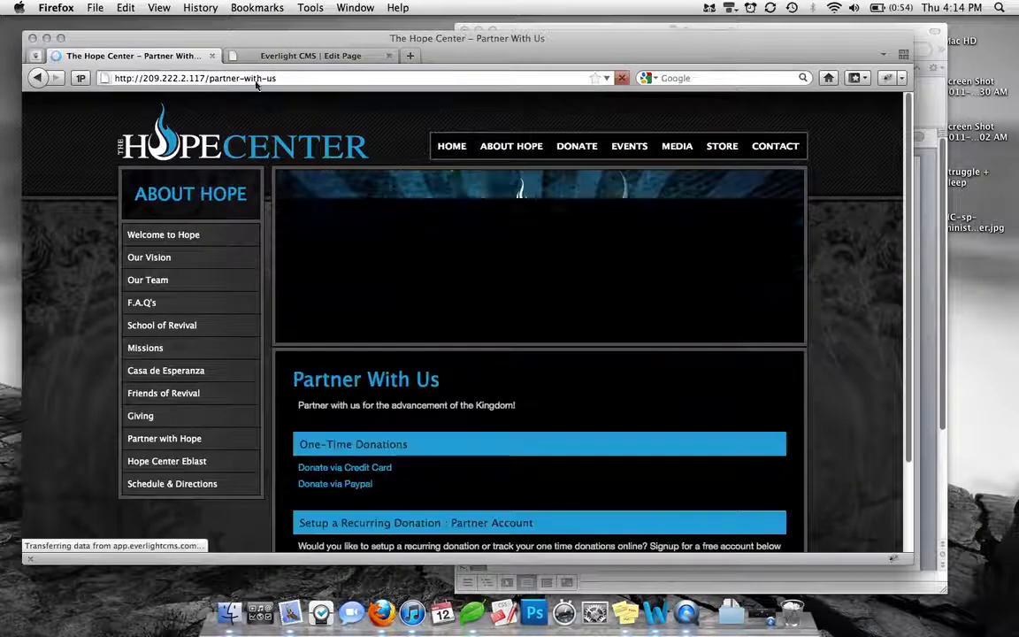
{"action": "scroll", "coordinate": [803, 242], "scroll_direction": "down", "scroll_amount": 3}
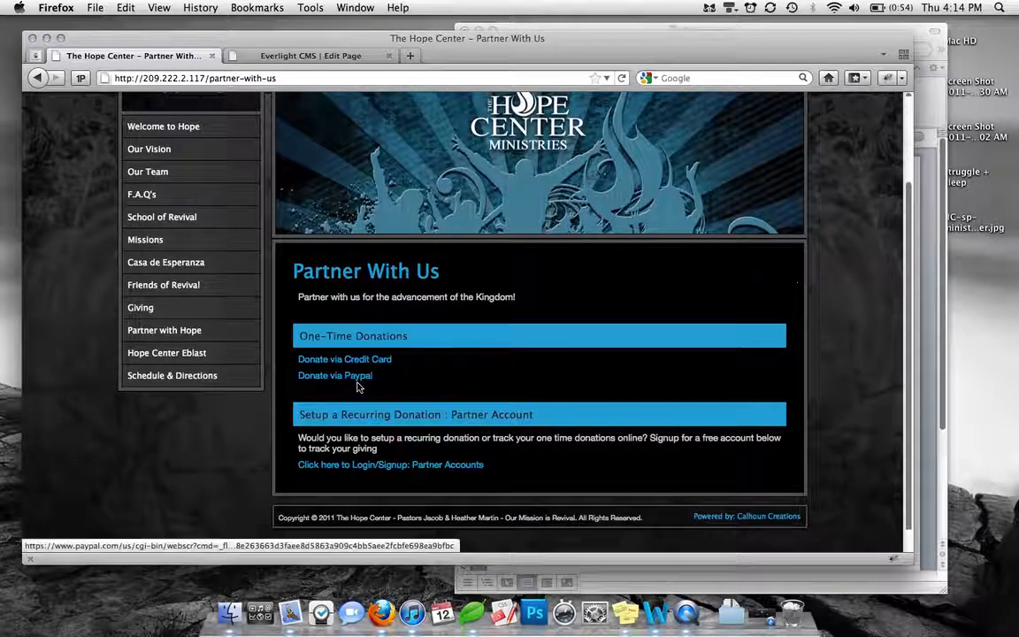
{"action": "scroll", "coordinate": [514, 466], "scroll_direction": "up", "scroll_amount": 3}
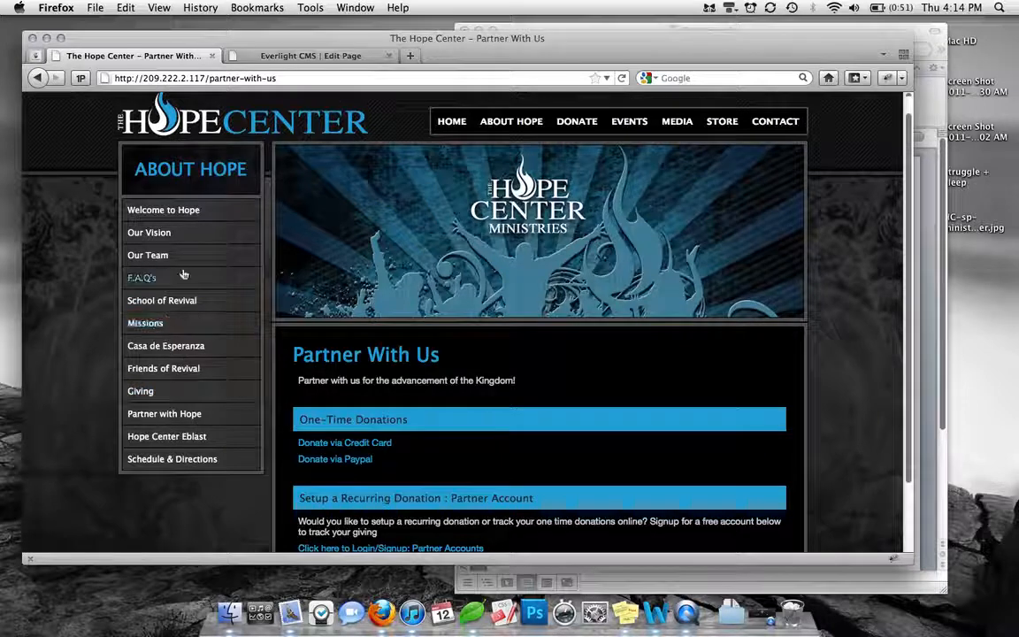
Return to the page editor and add two empty paragraphs below "Partner with us for the advancement of the Kingdom!"
{"action": "left_click", "coordinate": [297, 57]}
{"action": "scroll", "coordinate": [363, 243], "scroll_direction": "down", "scroll_amount": 3}
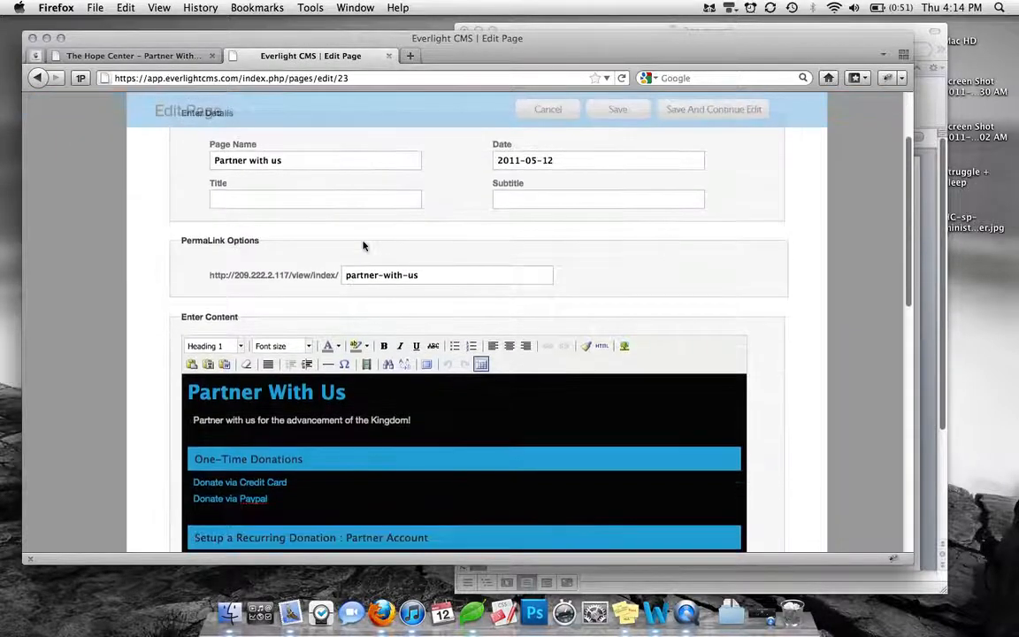
{"action": "scroll", "coordinate": [363, 246], "scroll_direction": "down", "scroll_amount": 2}
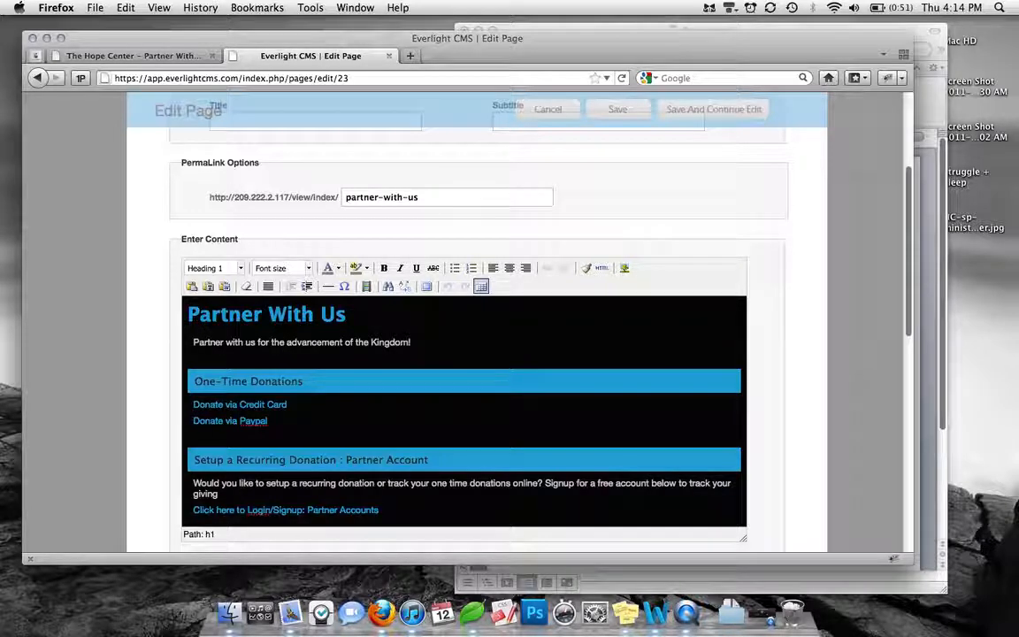
{"action": "left_click", "coordinate": [415, 343]}
{"action": "key", "text": "Return"}
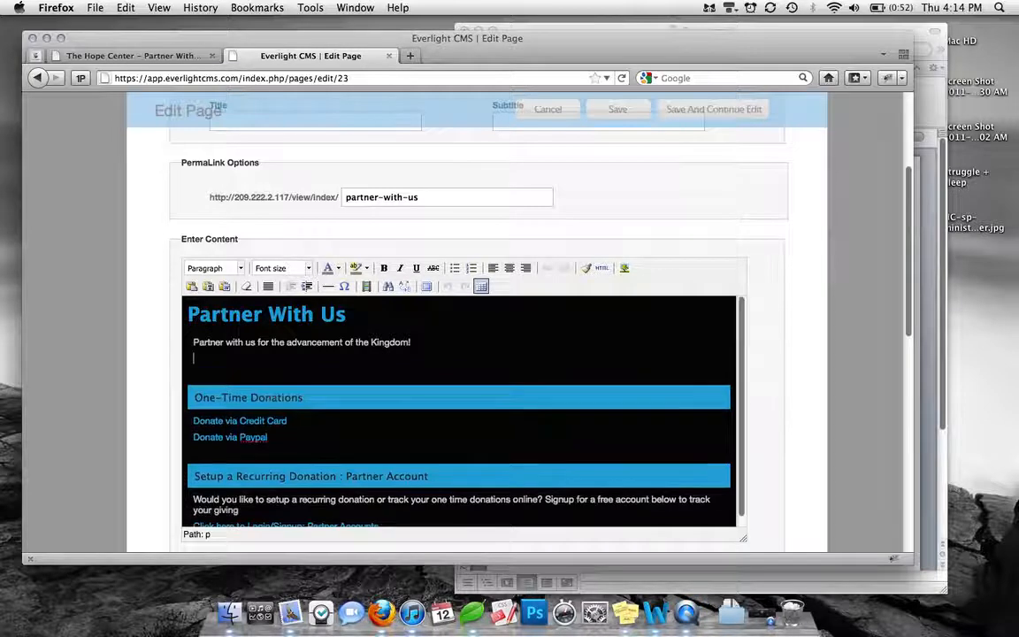
{"action": "key", "text": "Return"}
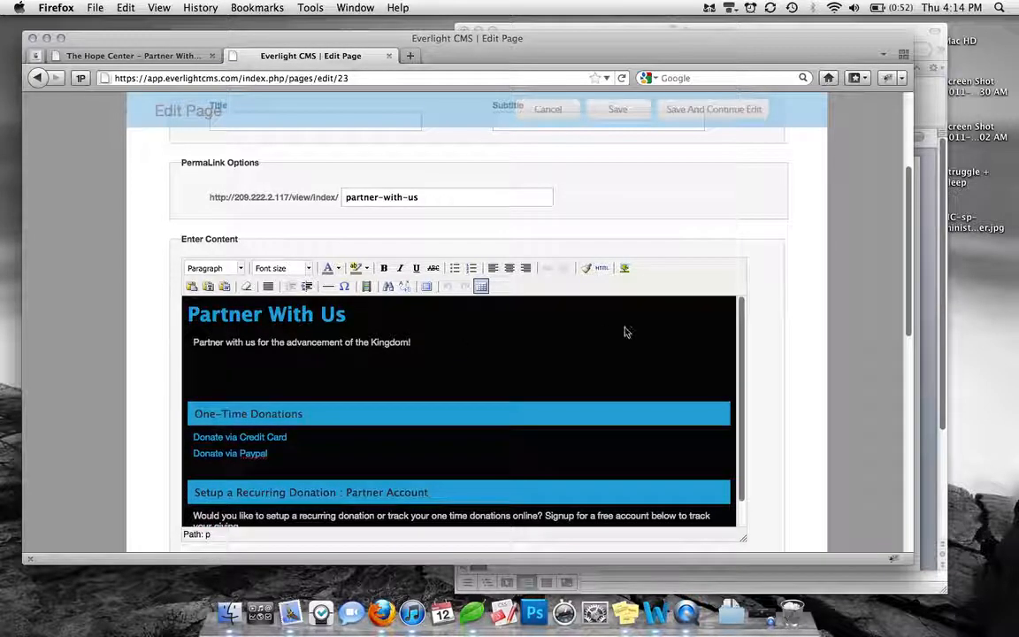
Start inserting an image in the content, view the image browser's upload form, and choose the second portrait photo from the image library
{"action": "left_click", "coordinate": [624, 269]}
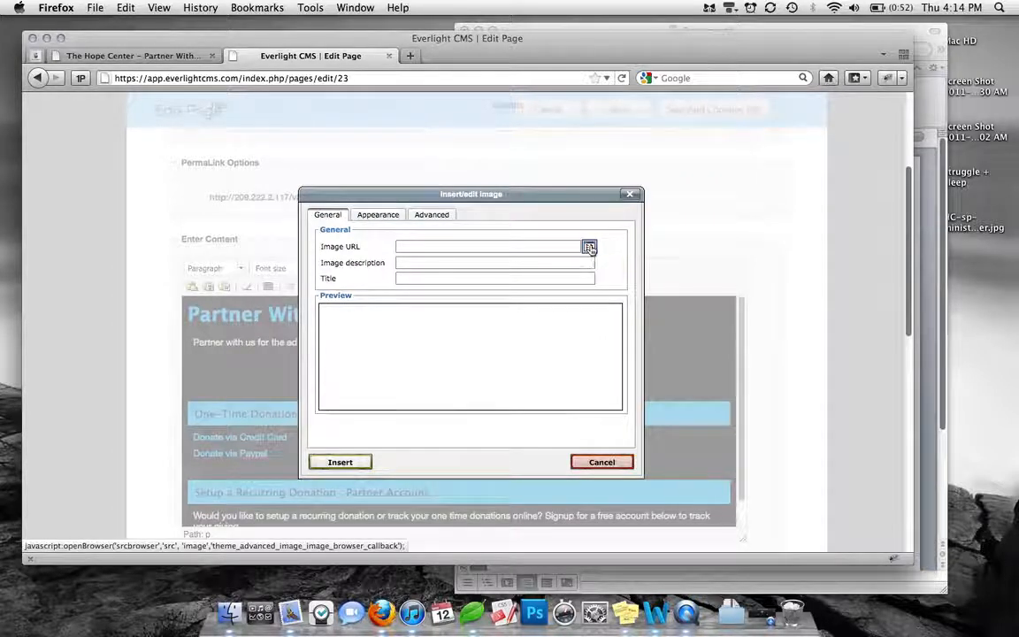
{"action": "left_click", "coordinate": [589, 246]}
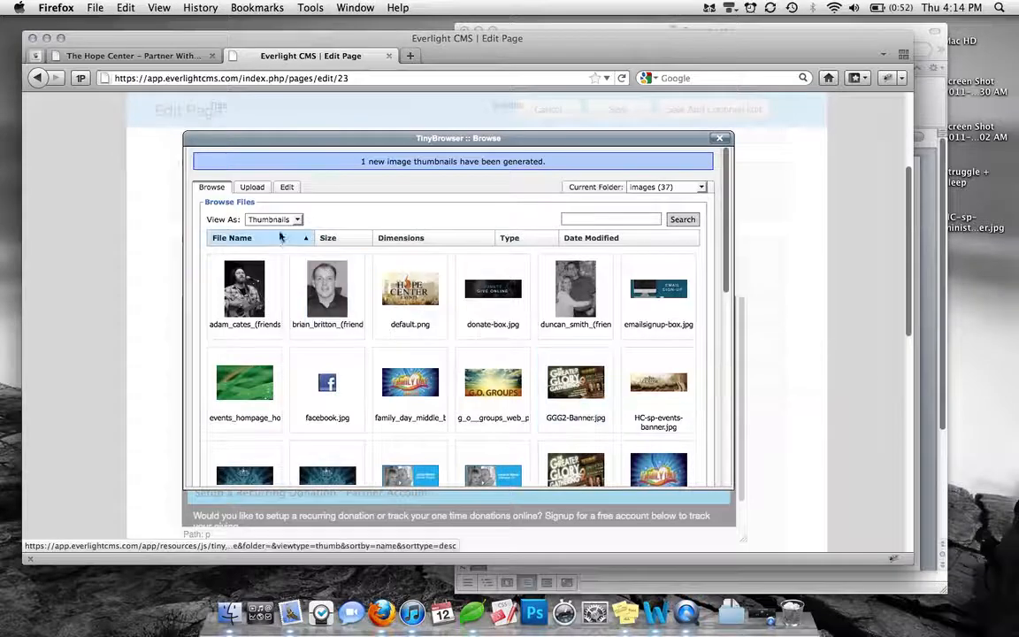
{"action": "left_click", "coordinate": [257, 188]}
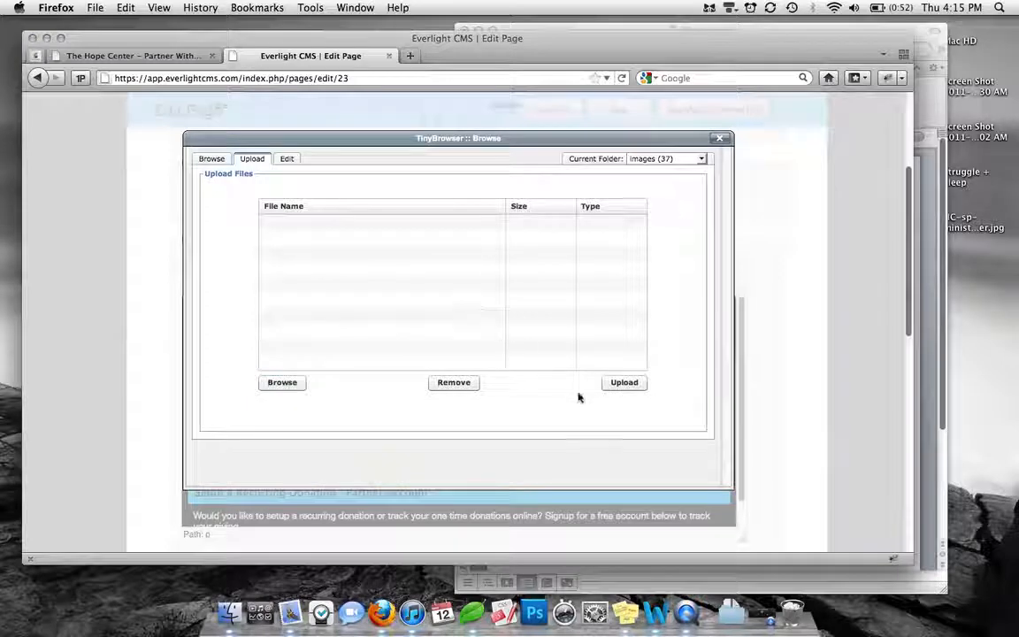
{"action": "left_click", "coordinate": [212, 164]}
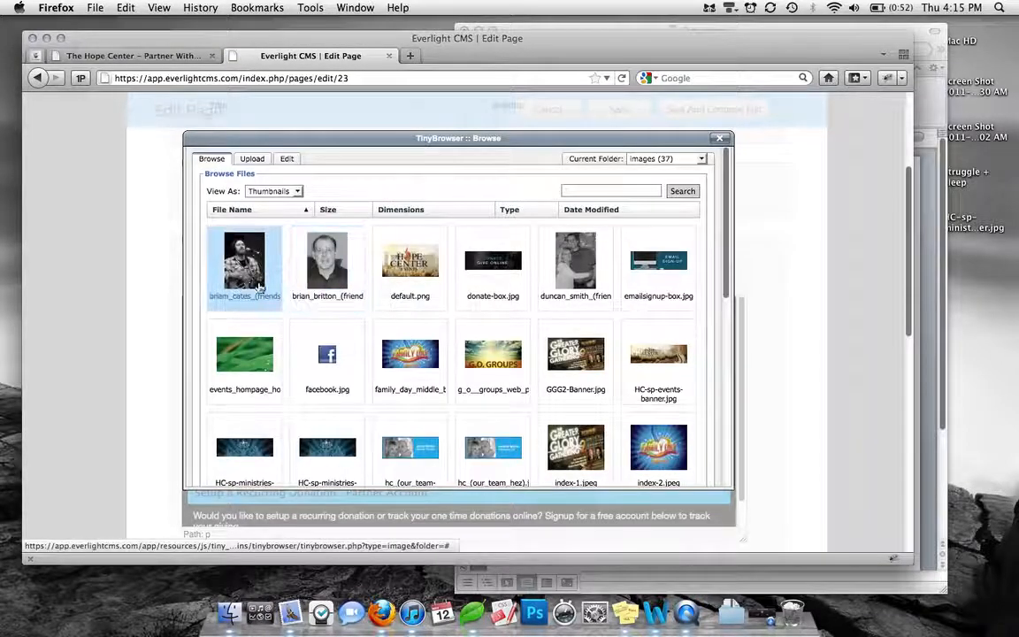
{"action": "left_click", "coordinate": [330, 267]}
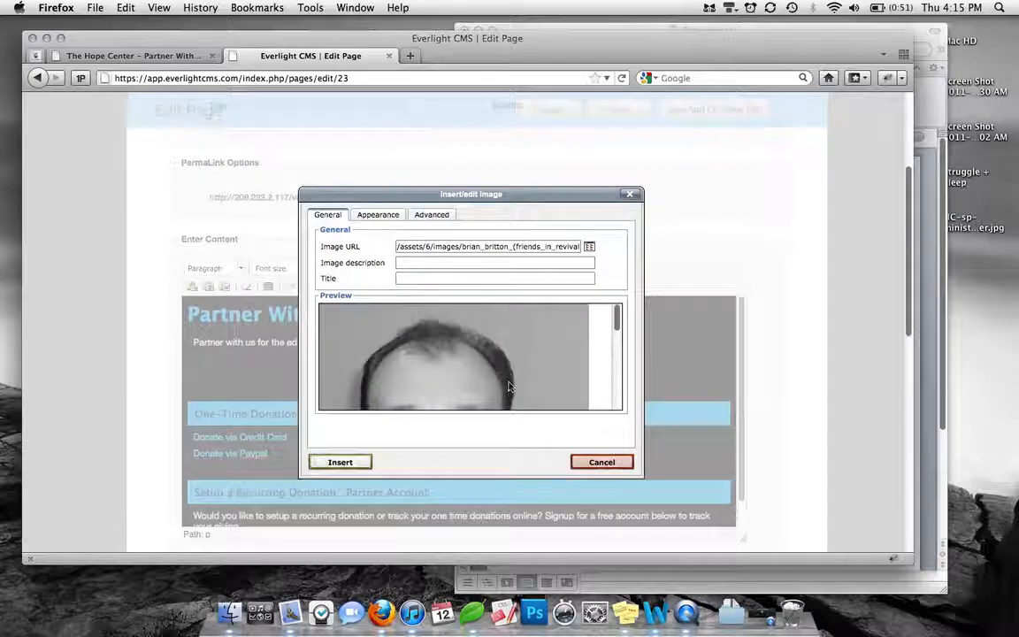
{"action": "scroll", "coordinate": [509, 368], "scroll_direction": "down", "scroll_amount": 3}
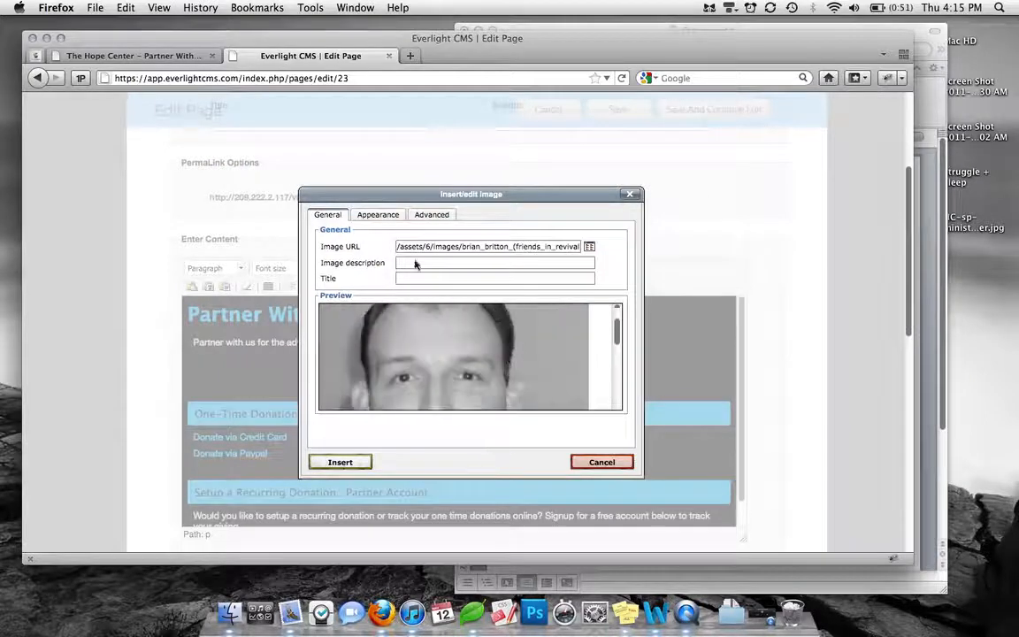
Set the portrait's alignment to Left with a vertical space of 10 and a horizontal space of 10
{"action": "left_click", "coordinate": [381, 216]}
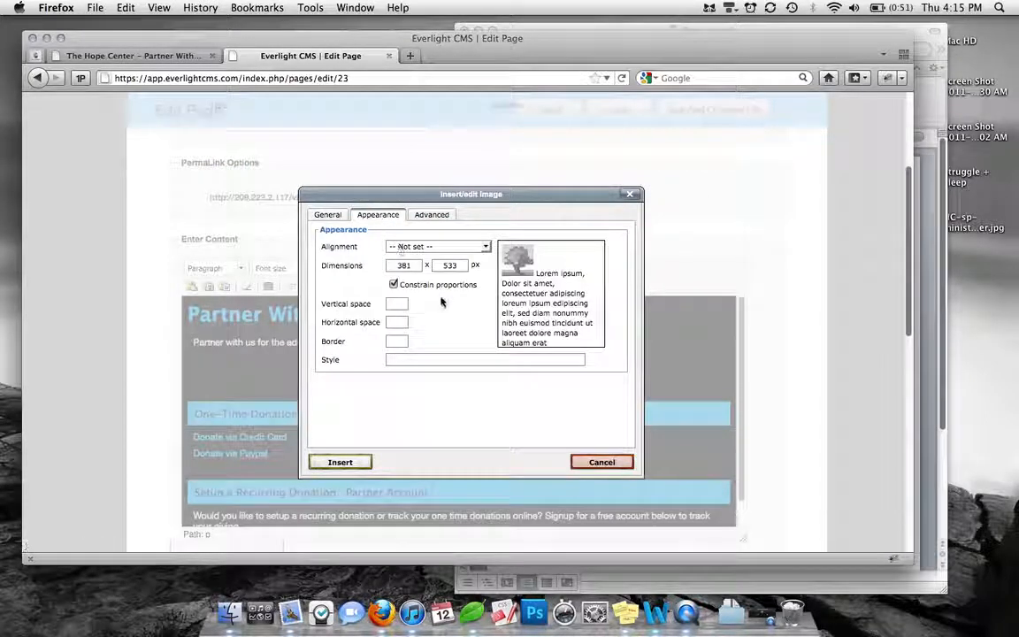
{"action": "left_click_drag", "start_coordinate": [413, 265], "coordinate": [398, 264]}
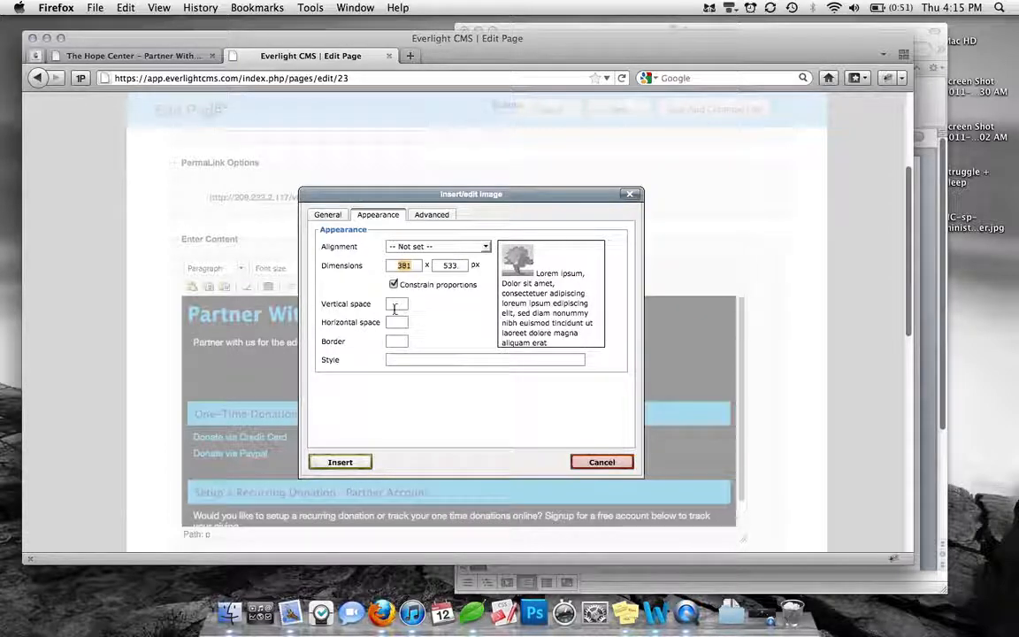
{"action": "left_click", "coordinate": [398, 306]}
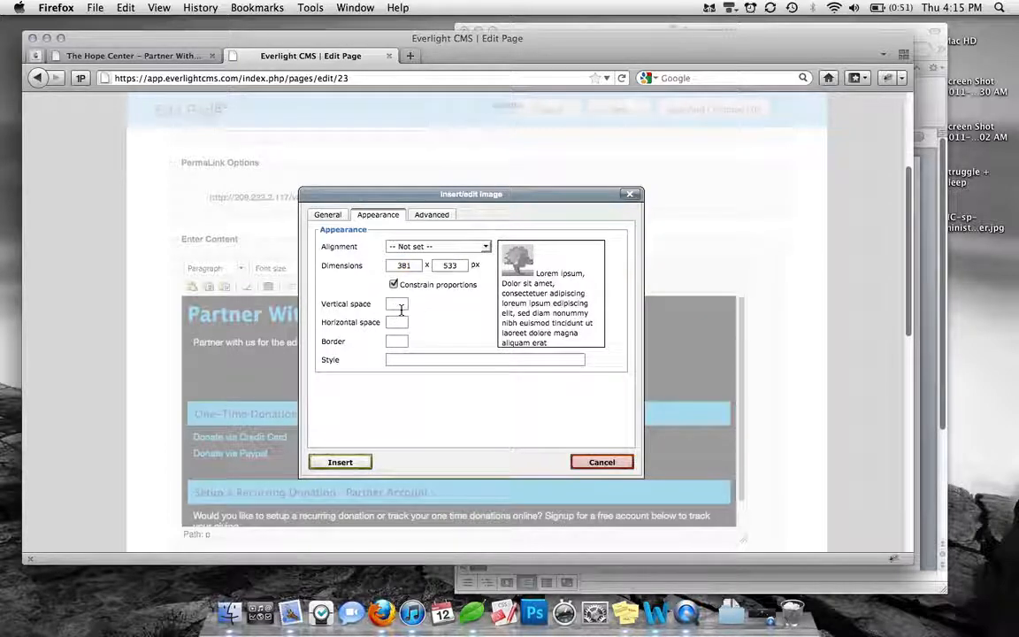
{"action": "left_click", "coordinate": [433, 247]}
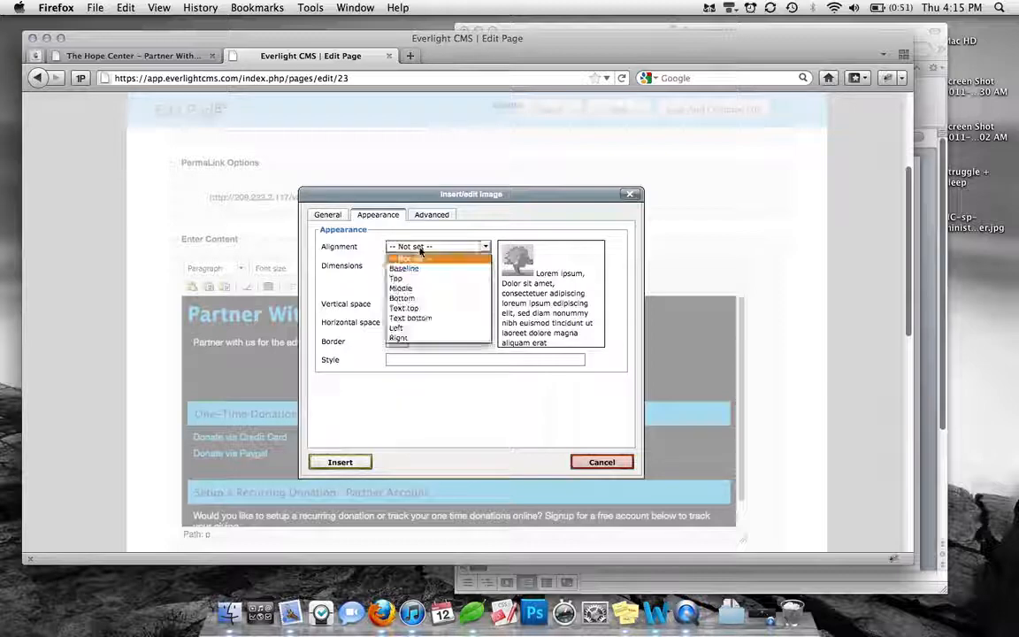
{"action": "left_click", "coordinate": [421, 328]}
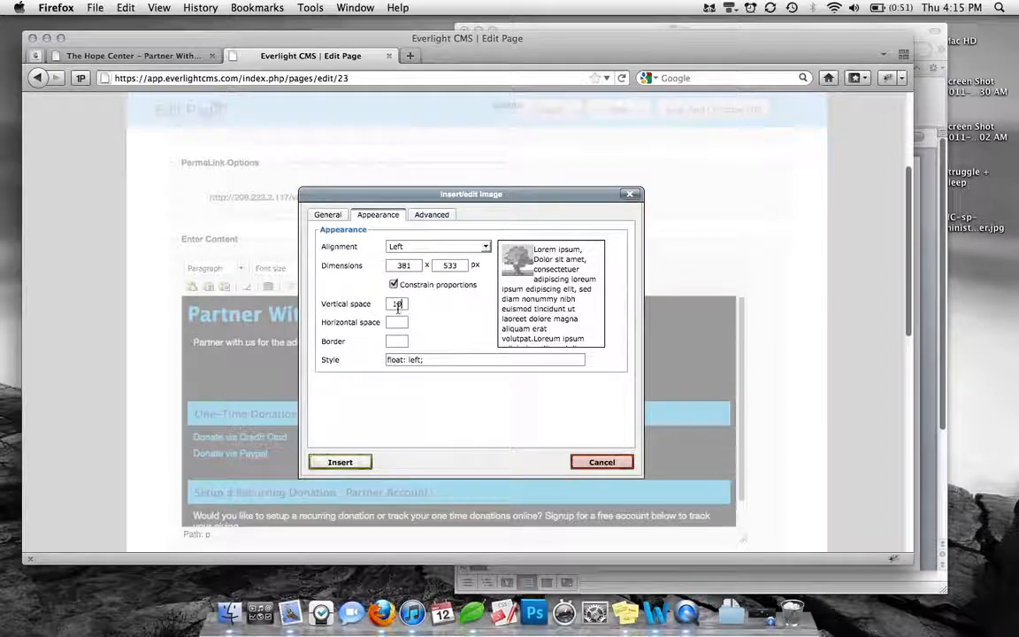
{"action": "left_click", "coordinate": [397, 322]}
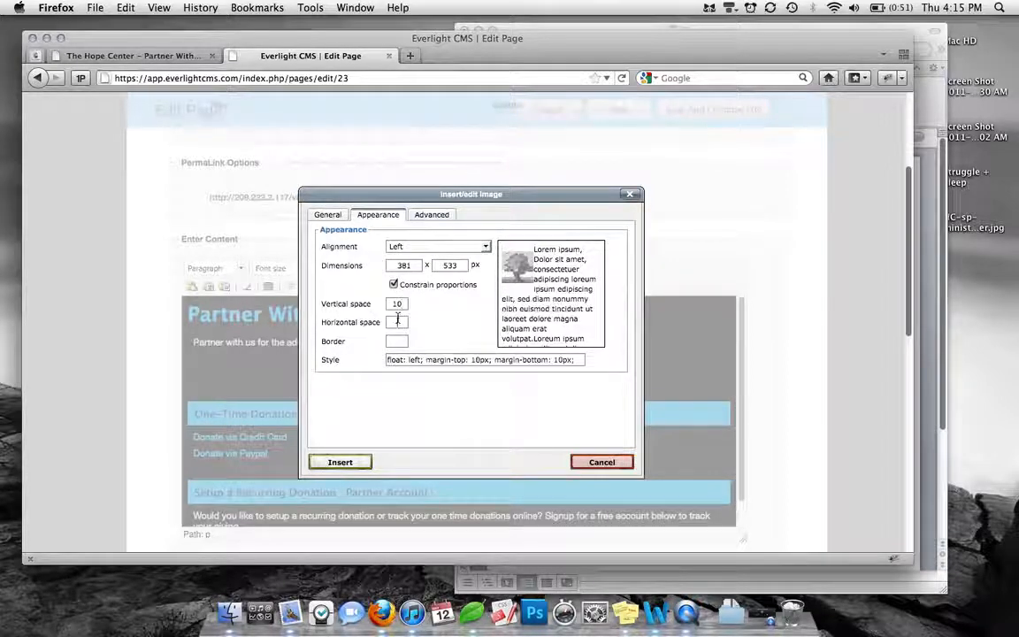
{"action": "left_click", "coordinate": [501, 318]}
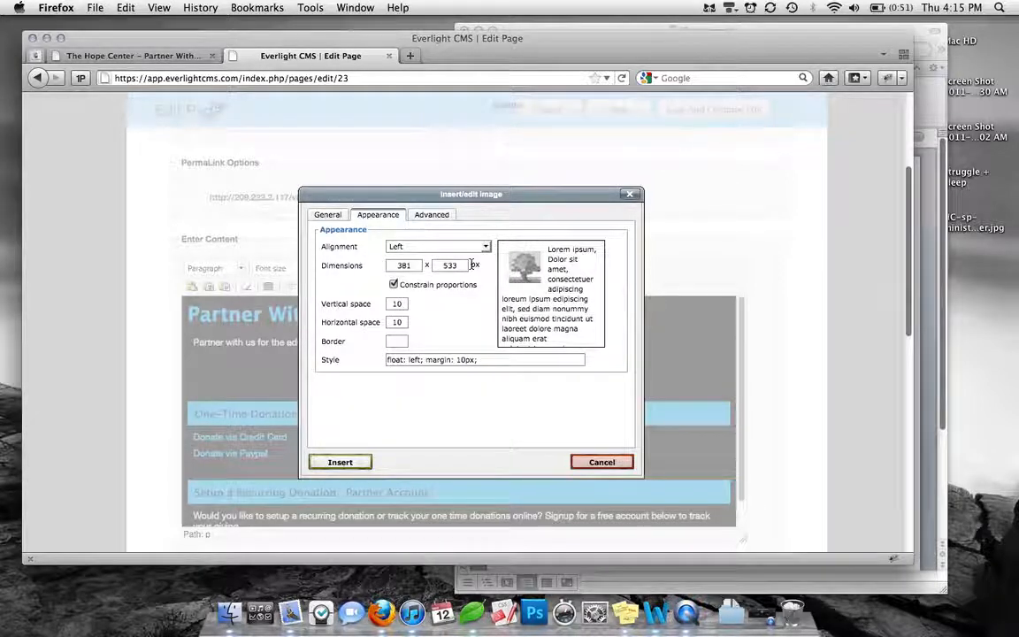
Reset the portrait's alignment to Not set, clear its vertical and horizontal spacing, and insert it into the page content
{"action": "left_click", "coordinate": [442, 247]}
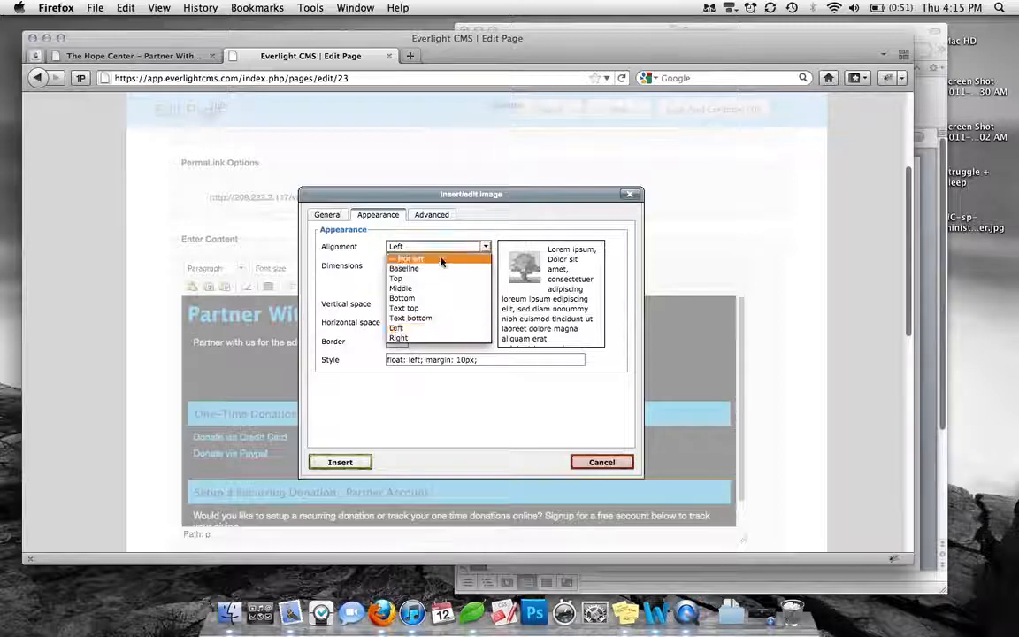
{"action": "left_click", "coordinate": [442, 259]}
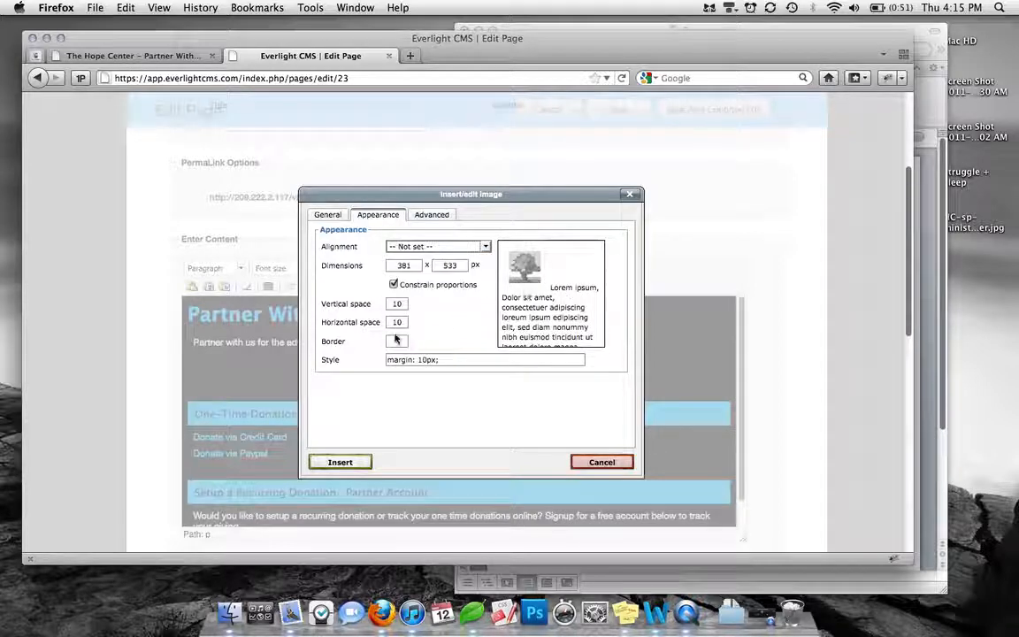
{"action": "mouse_move", "coordinate": [390, 322]}
{"action": "left_mouse_down"}
{"action": "mouse_move", "coordinate": [421, 322]}
{"action": "mouse_move", "coordinate": [394, 305]}
{"action": "left_mouse_up"}
{"action": "key", "text": "BackSpace"}
{"action": "key", "text": "BackSpace"}
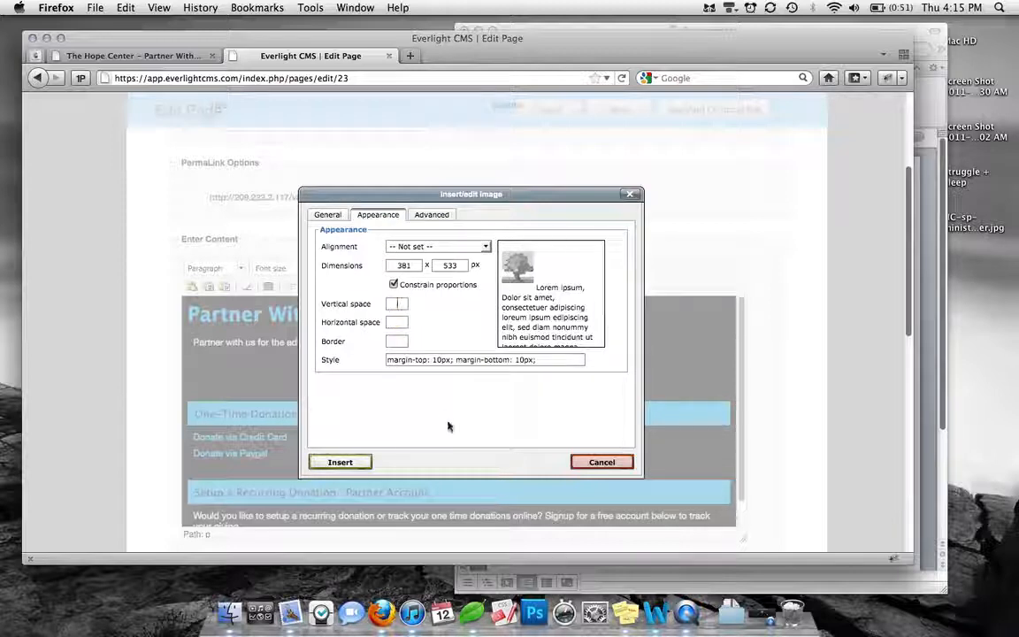
{"action": "left_click", "coordinate": [354, 462]}
{"action": "left_click", "coordinate": [431, 350]}
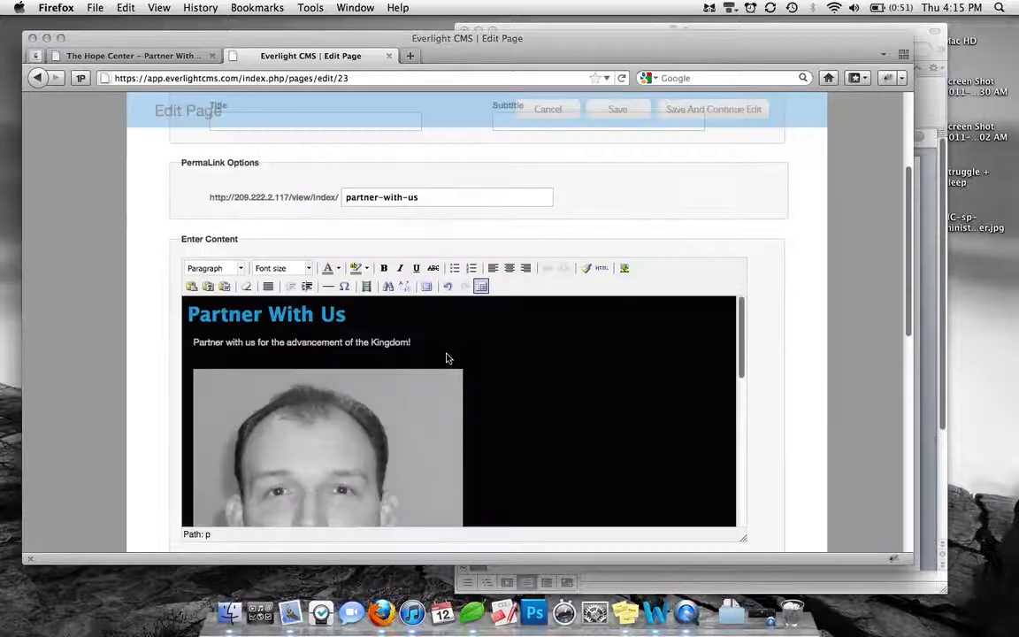
Center the inserted portrait horizontally in the content area
{"action": "scroll", "coordinate": [558, 415], "scroll_direction": "down", "scroll_amount": 3}
{"action": "scroll", "coordinate": [558, 414], "scroll_direction": "up", "scroll_amount": 2}
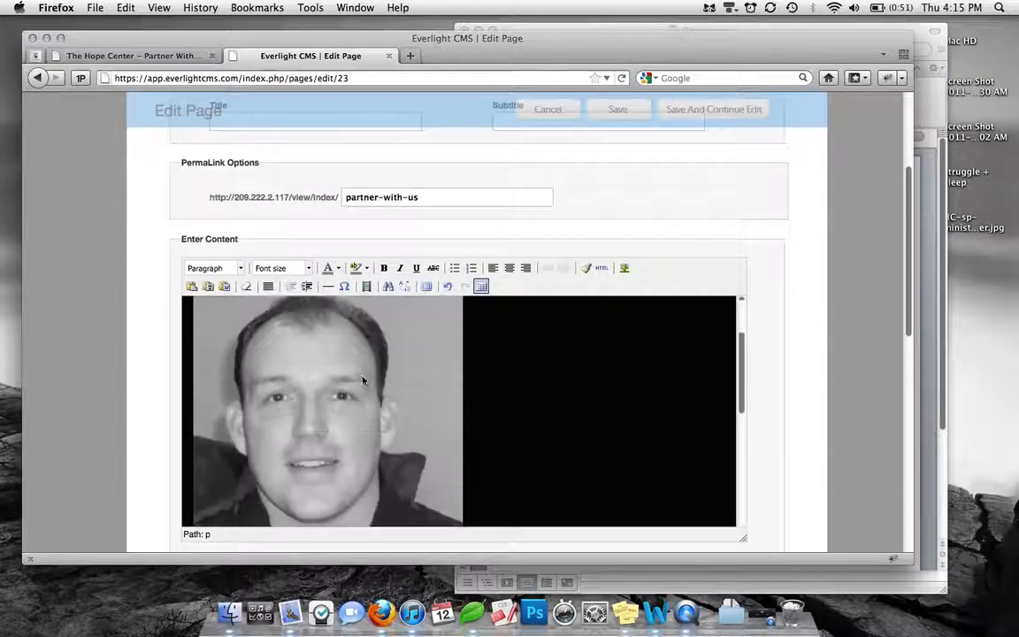
{"action": "left_click", "coordinate": [363, 381]}
{"action": "left_click", "coordinate": [509, 268]}
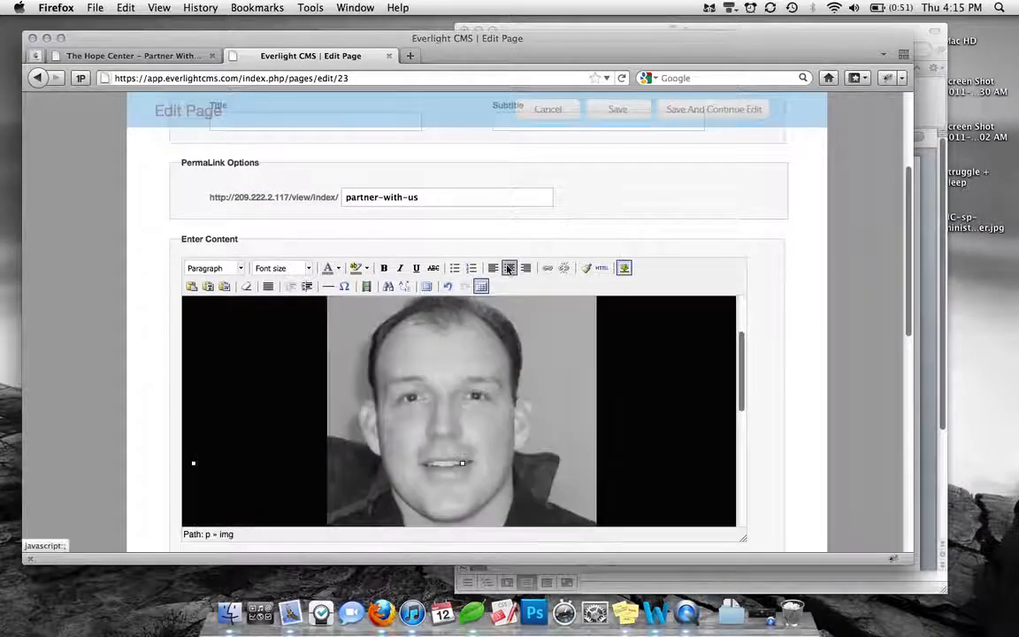
{"action": "left_click", "coordinate": [673, 366]}
{"action": "scroll", "coordinate": [674, 367], "scroll_direction": "down", "scroll_amount": 3}
{"action": "scroll", "coordinate": [673, 368], "scroll_direction": "up", "scroll_amount": 3}
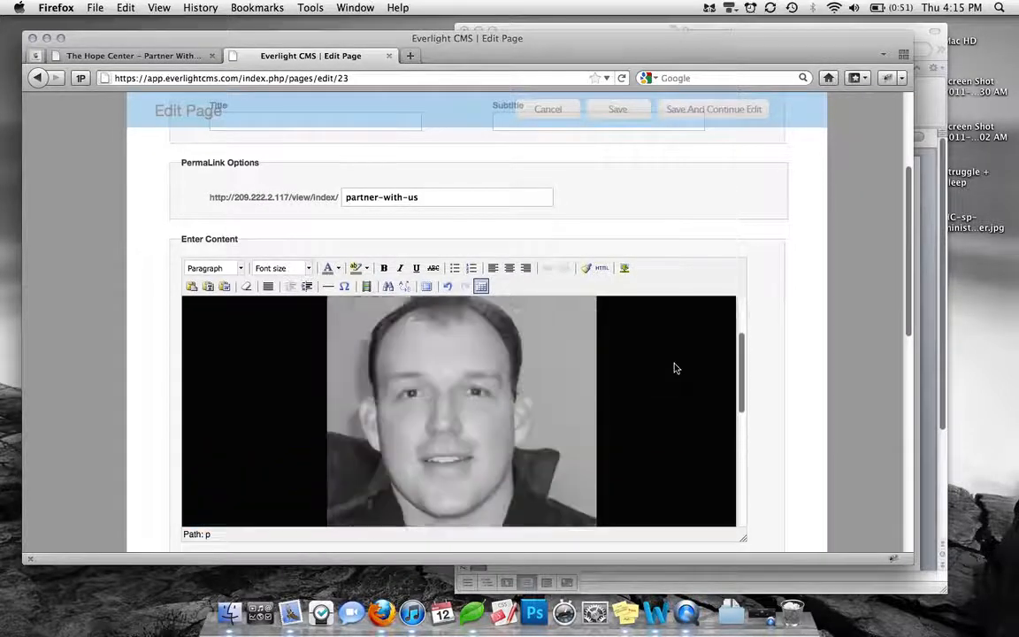
Shrink the centered portrait to about half its original width and height directly in the content area
{"action": "scroll", "coordinate": [546, 405], "scroll_direction": "down", "scroll_amount": 2}
{"action": "left_click", "coordinate": [547, 403]}
{"action": "scroll", "coordinate": [547, 403], "scroll_direction": "down", "scroll_amount": 1}
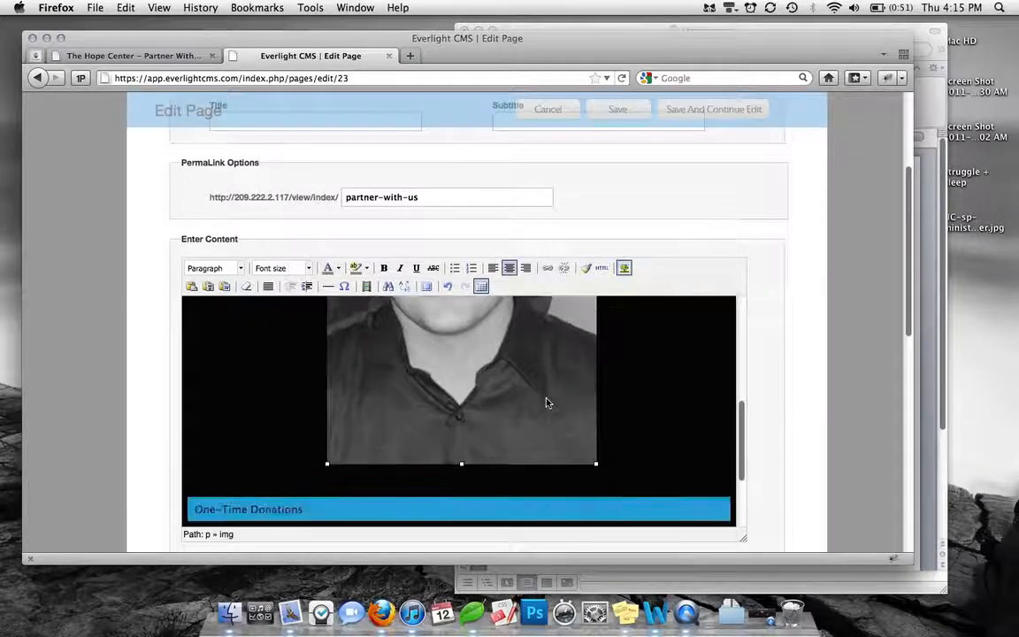
{"action": "left_click_drag", "start_coordinate": [596, 464], "coordinate": [505, 361]}
{"action": "scroll", "coordinate": [591, 435], "scroll_direction": "down", "scroll_amount": 1}
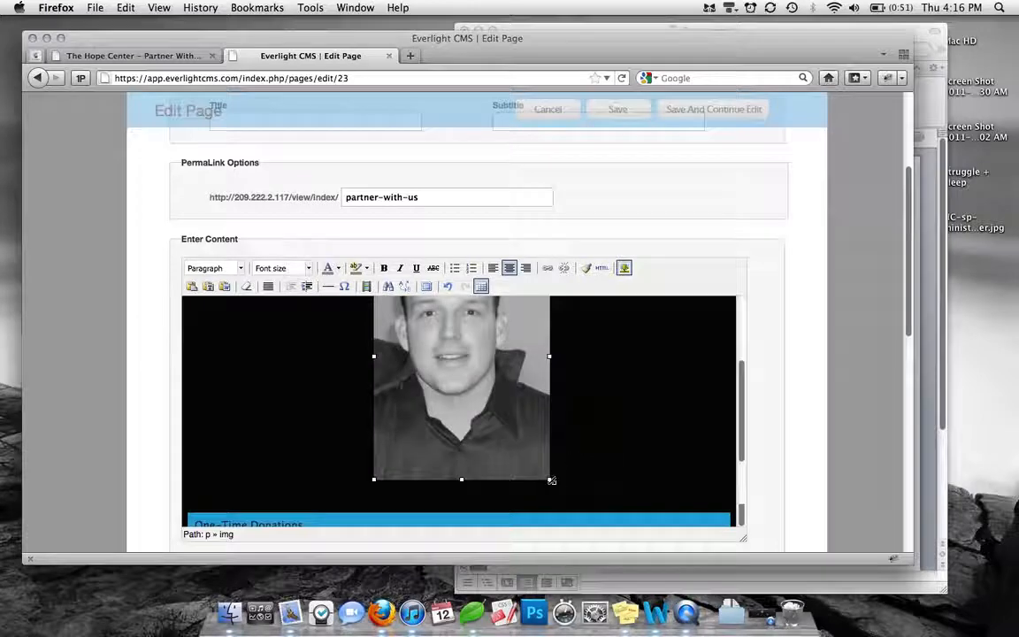
{"action": "left_click_drag", "start_coordinate": [549, 483], "coordinate": [521, 411]}
{"action": "scroll", "coordinate": [580, 389], "scroll_direction": "up", "scroll_amount": 3}
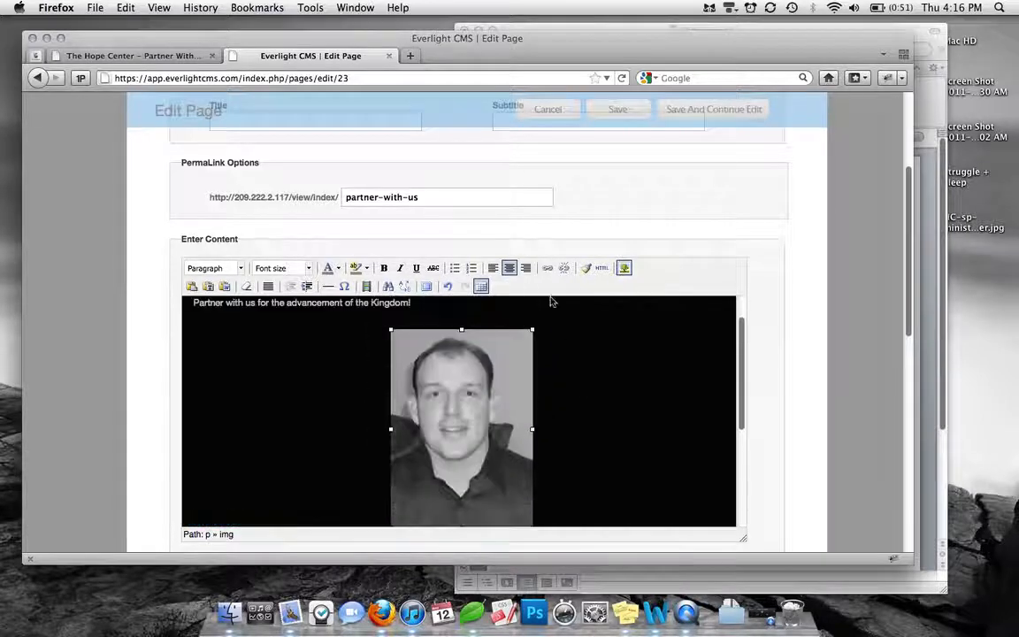
Try left alignment on the resized portrait and return it to centered alignment
{"action": "left_click", "coordinate": [489, 270]}
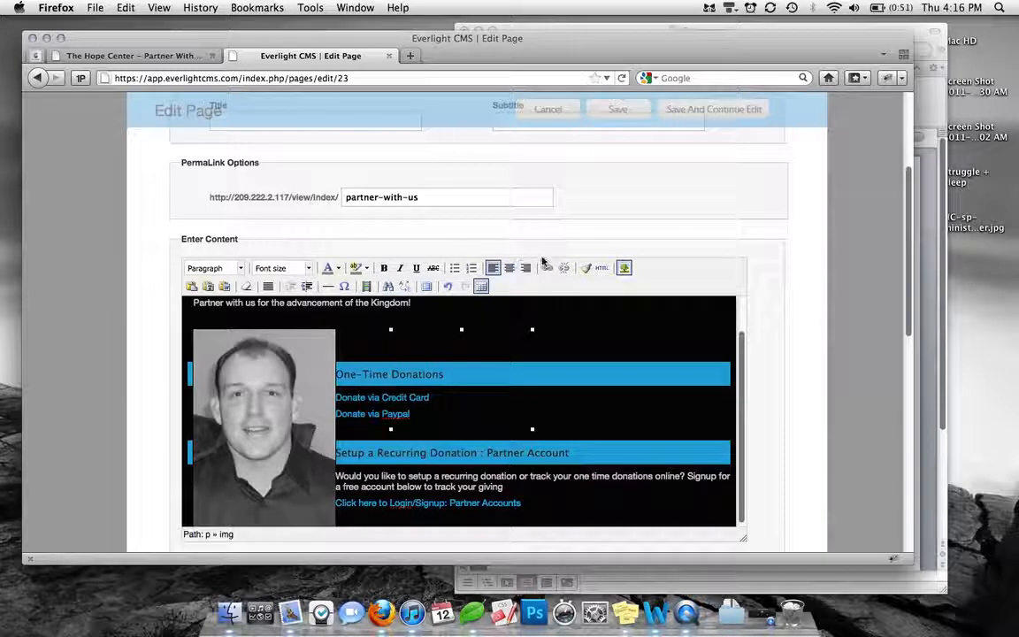
{"action": "left_click", "coordinate": [510, 268]}
{"action": "left_click", "coordinate": [586, 346]}
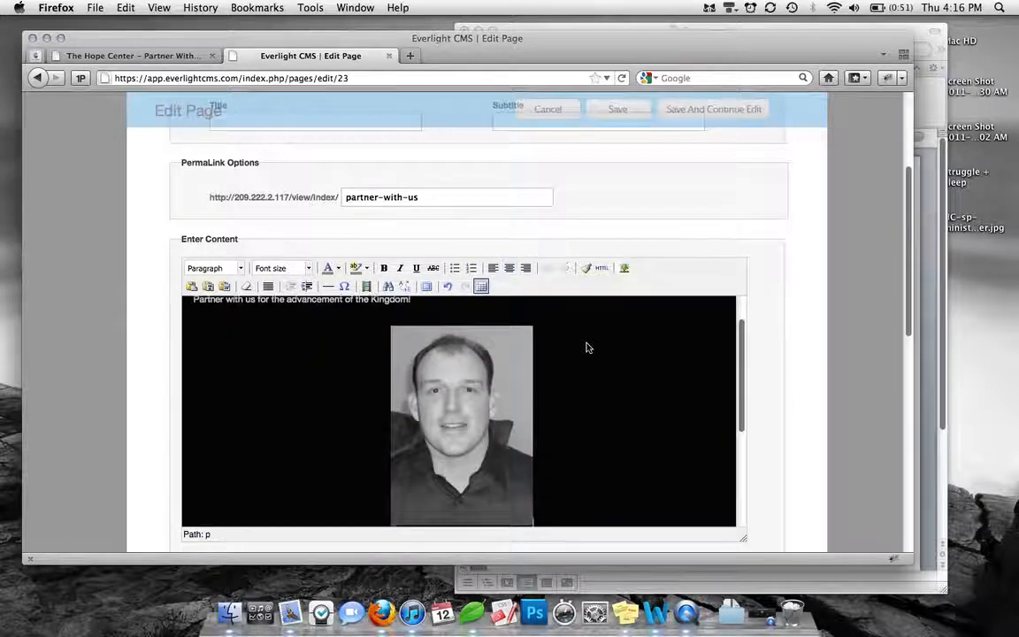
{"action": "scroll", "coordinate": [587, 347], "scroll_direction": "down", "scroll_amount": 3}
{"action": "scroll", "coordinate": [586, 347], "scroll_direction": "up", "scroll_amount": 3}
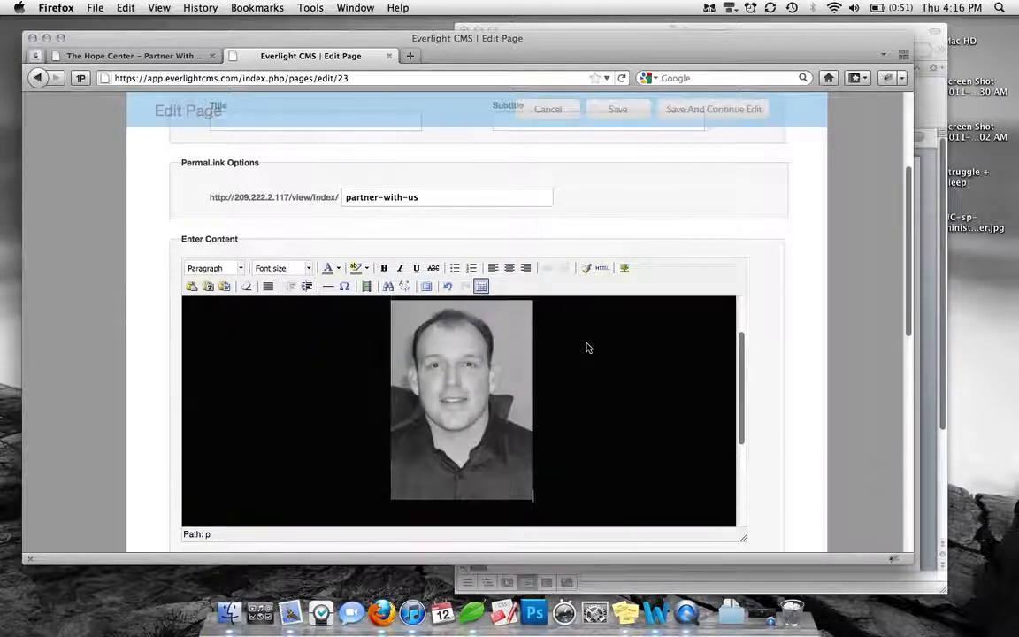
Delete the portrait and the two empty paragraphs below "Partner with us for the advancement of the Kingdom!"
{"action": "right_click", "coordinate": [586, 347]}
{"action": "left_click", "coordinate": [472, 367]}
{"action": "key", "text": "BackSpace"}
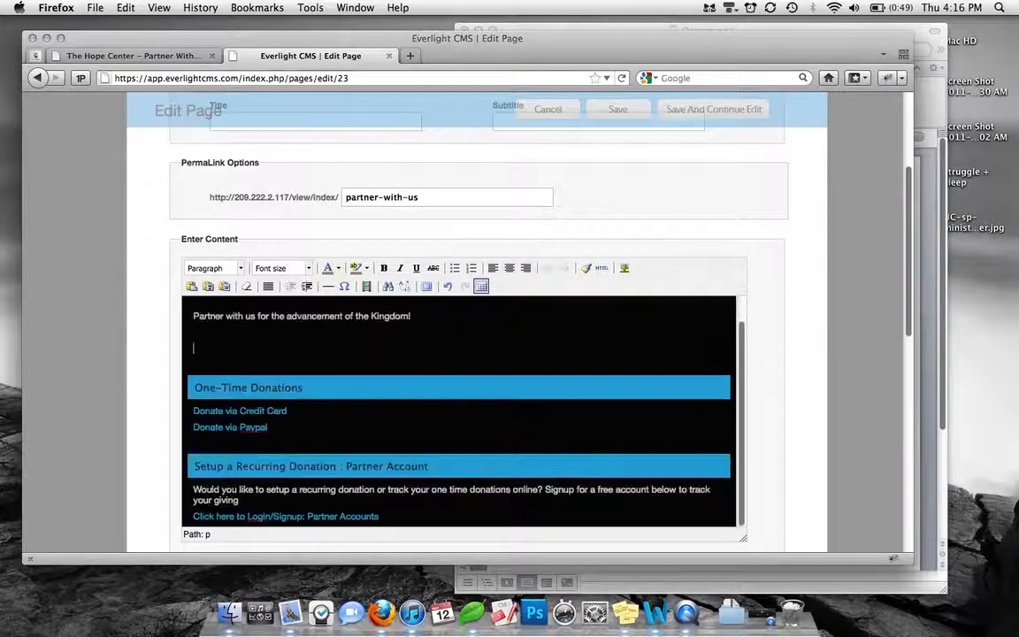
{"action": "key", "text": "BackSpace"}
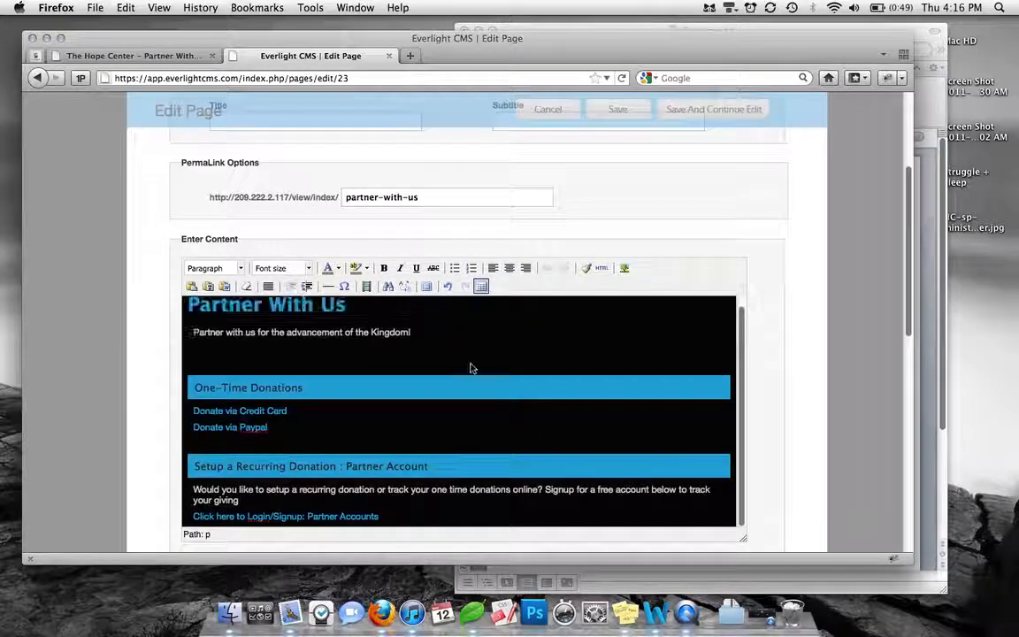
{"action": "scroll", "coordinate": [596, 368], "scroll_direction": "up", "scroll_amount": 1}
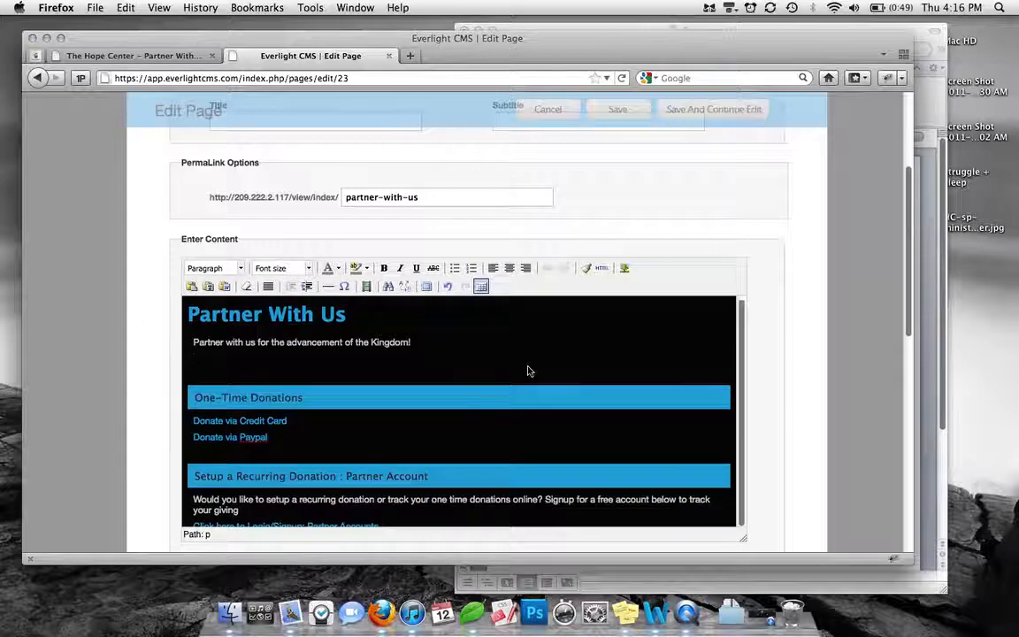
{"action": "key", "text": "BackSpace"}
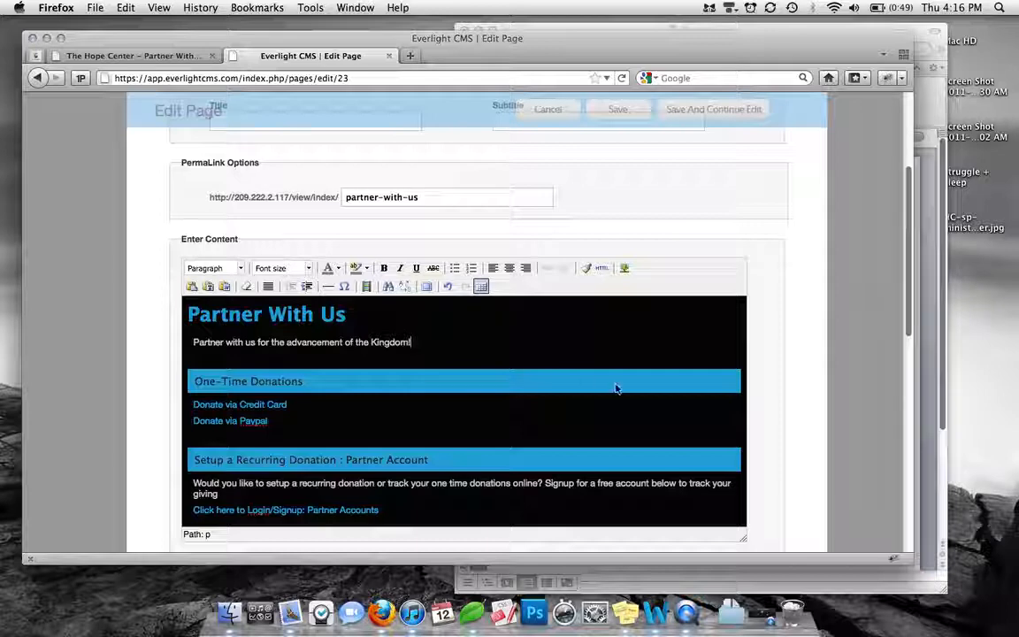
{"action": "scroll", "coordinate": [616, 388], "scroll_direction": "up", "scroll_amount": 4}
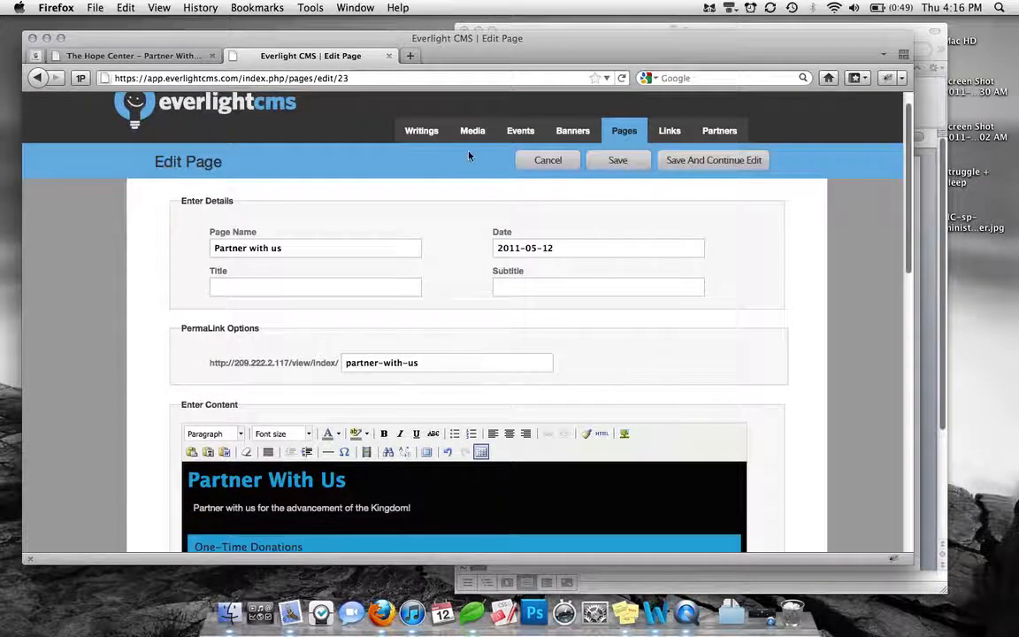
{"action": "mouse_move", "coordinate": [472, 132]}
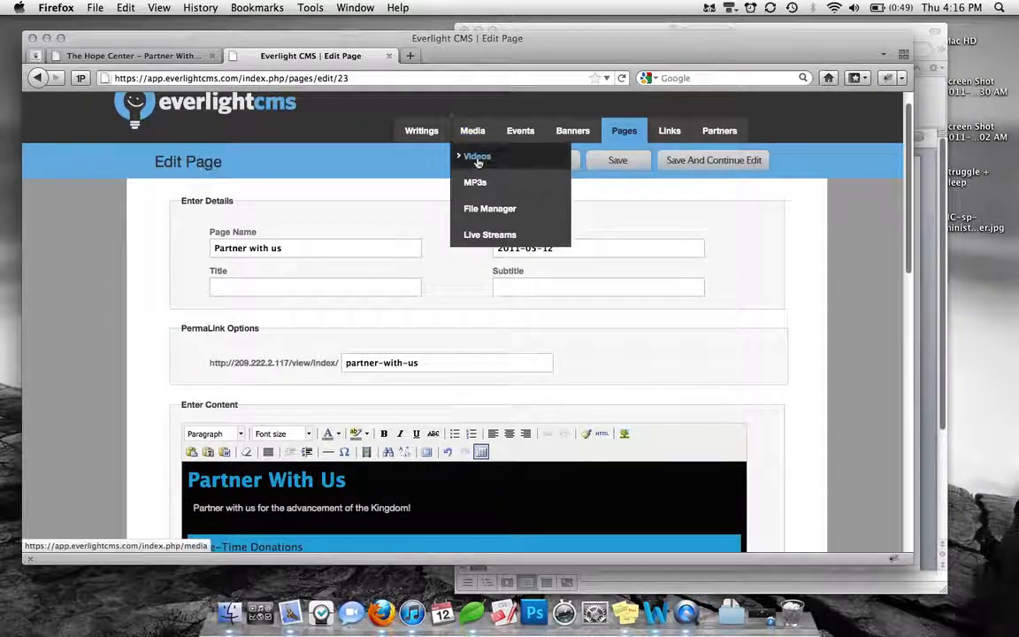
Add two empty paragraphs above the "One-Time Donations" heading in the page content
{"action": "scroll", "coordinate": [656, 356], "scroll_direction": "down", "scroll_amount": 3}
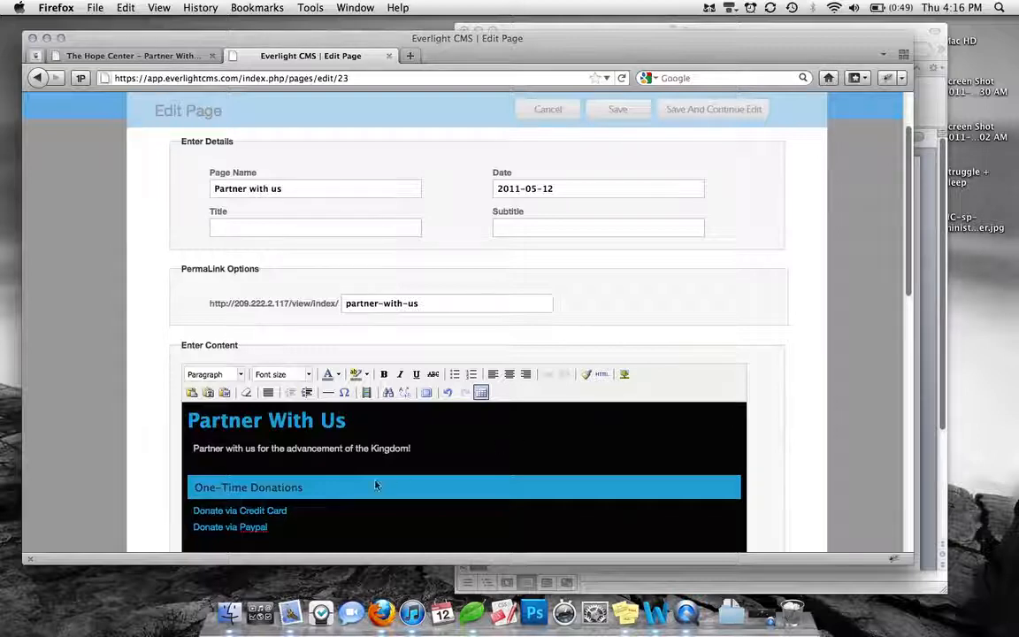
{"action": "left_click", "coordinate": [354, 464]}
{"action": "key", "text": "Return"}
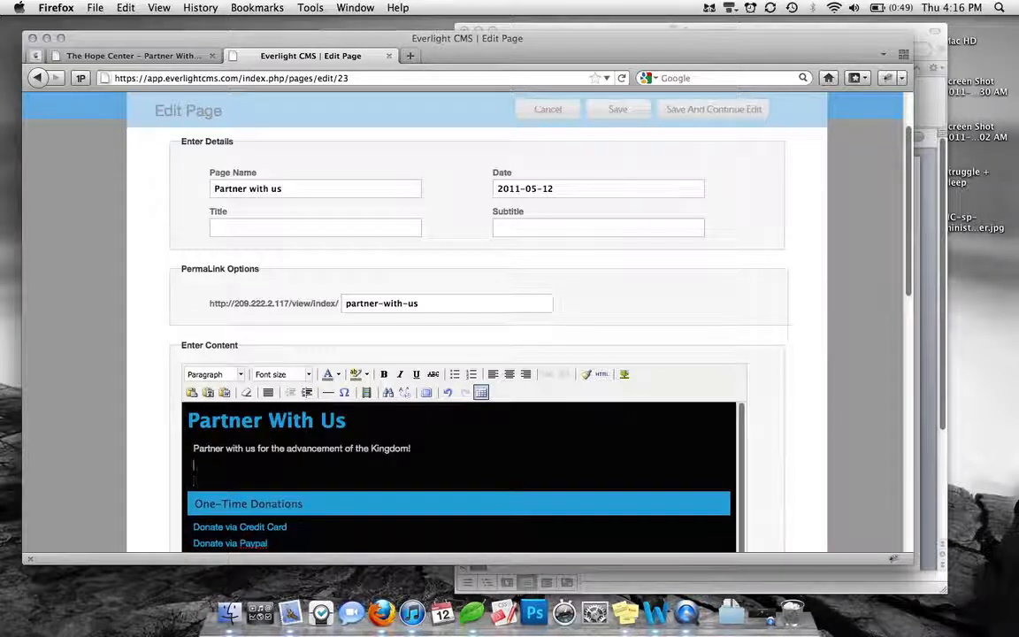
{"action": "key", "text": "Return"}
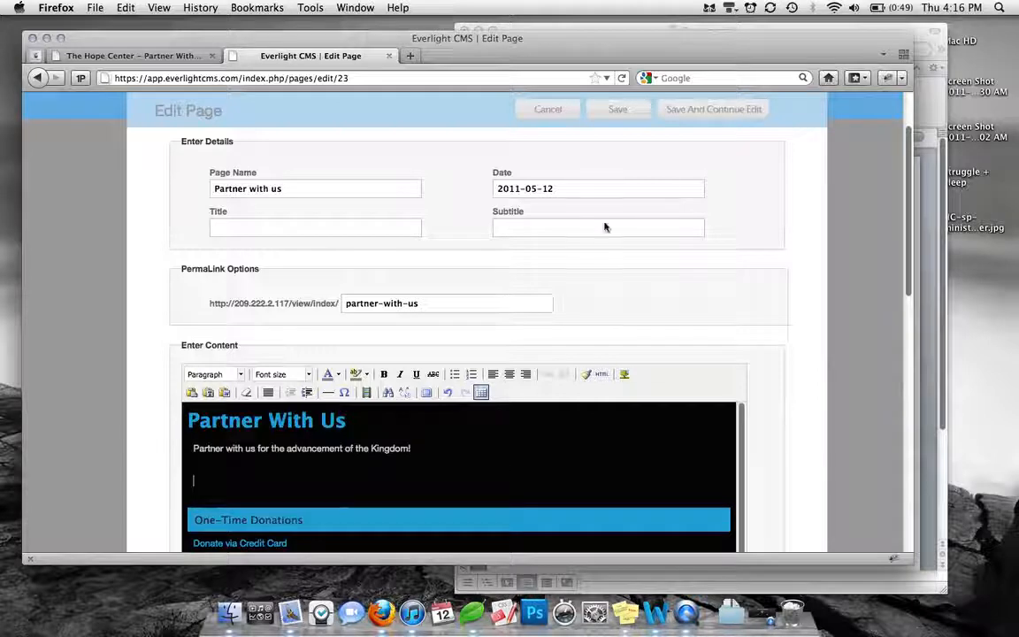
Insert the 4Lny-AGChurchPromoGrowthTracks media file as Flash at 400 x 200 in the empty paragraph above "One-Time Donations"
{"action": "scroll", "coordinate": [644, 219], "scroll_direction": "down", "scroll_amount": 3}
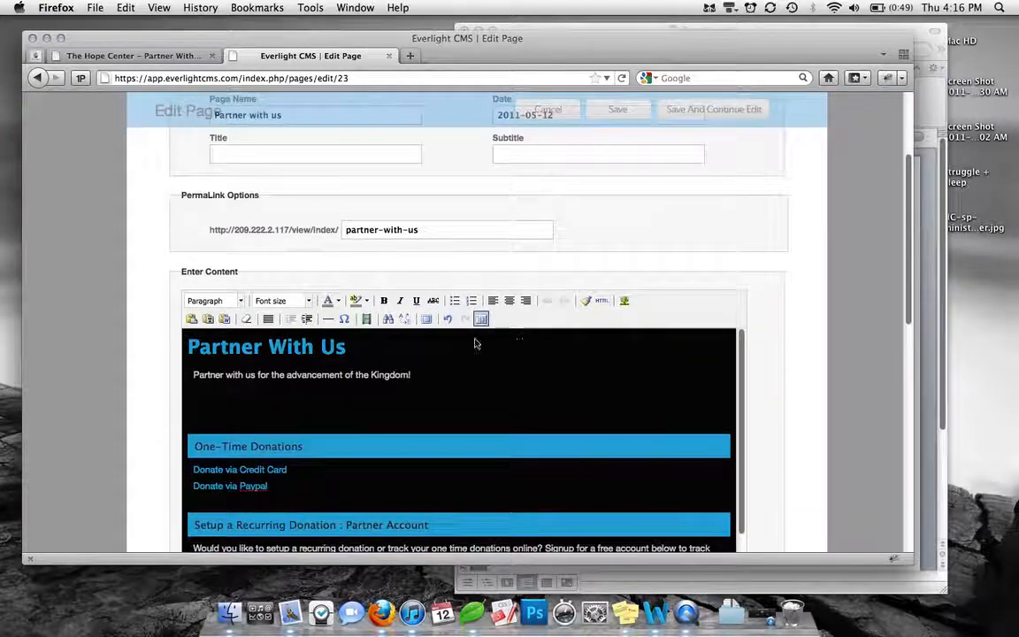
{"action": "left_click", "coordinate": [365, 320]}
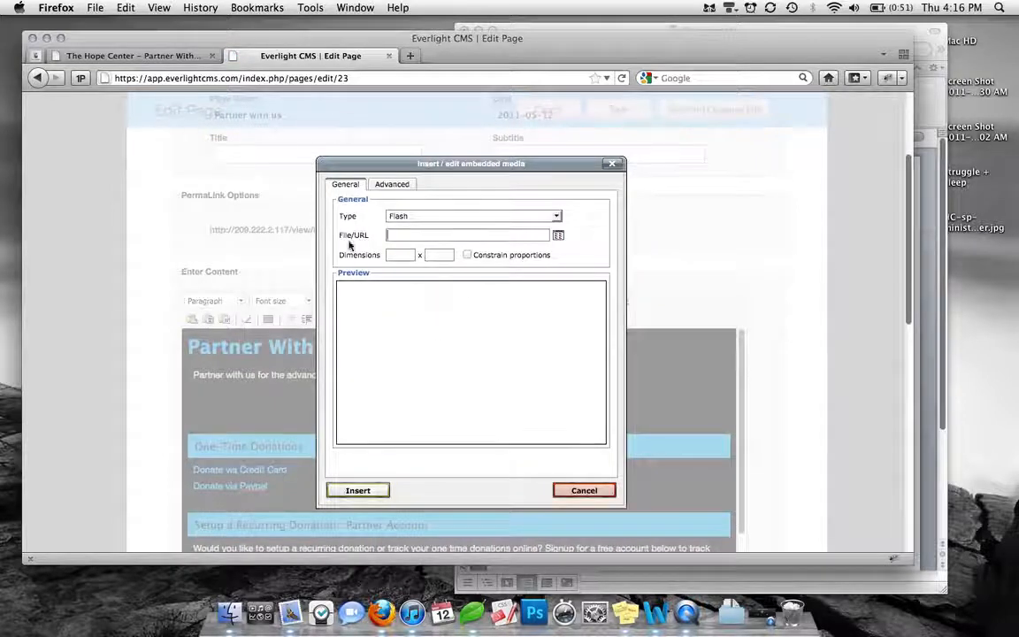
{"action": "left_click", "coordinate": [558, 236]}
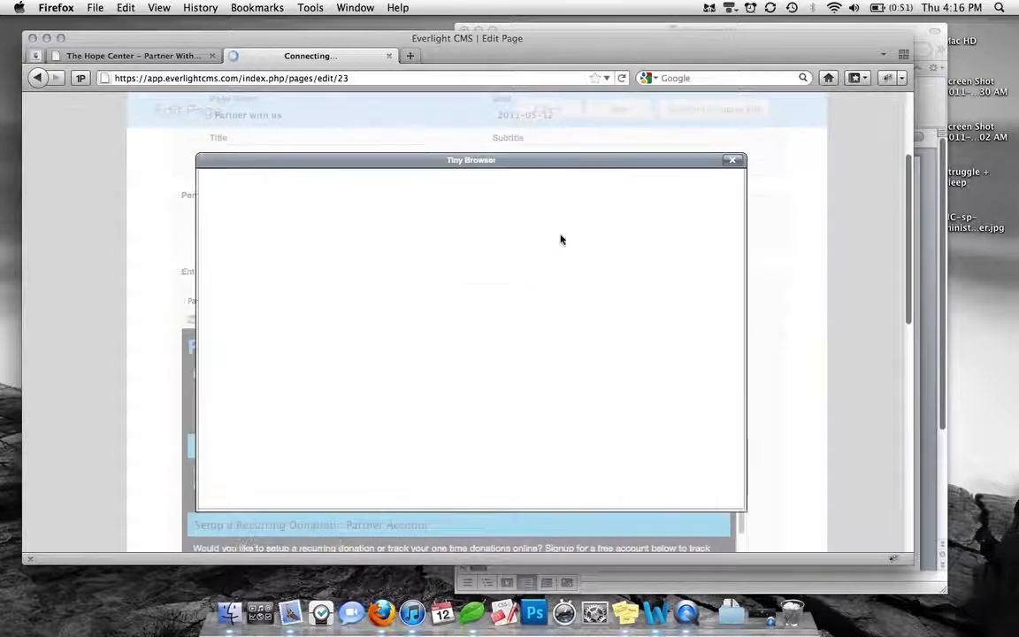
{"action": "left_click_drag", "start_coordinate": [518, 159], "coordinate": [508, 129]}
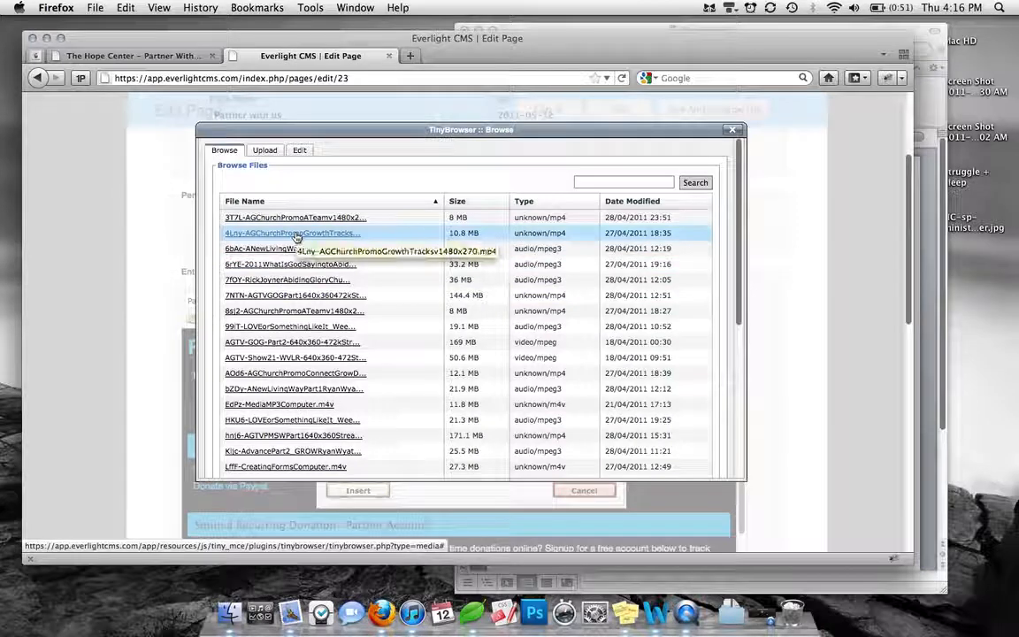
{"action": "left_click", "coordinate": [295, 235]}
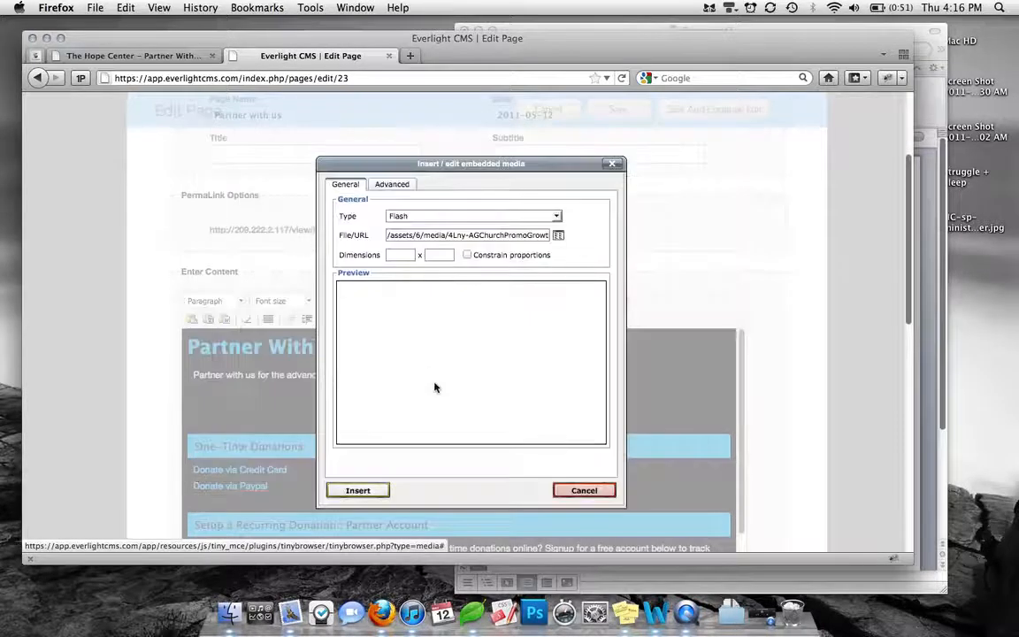
{"action": "left_click", "coordinate": [400, 254]}
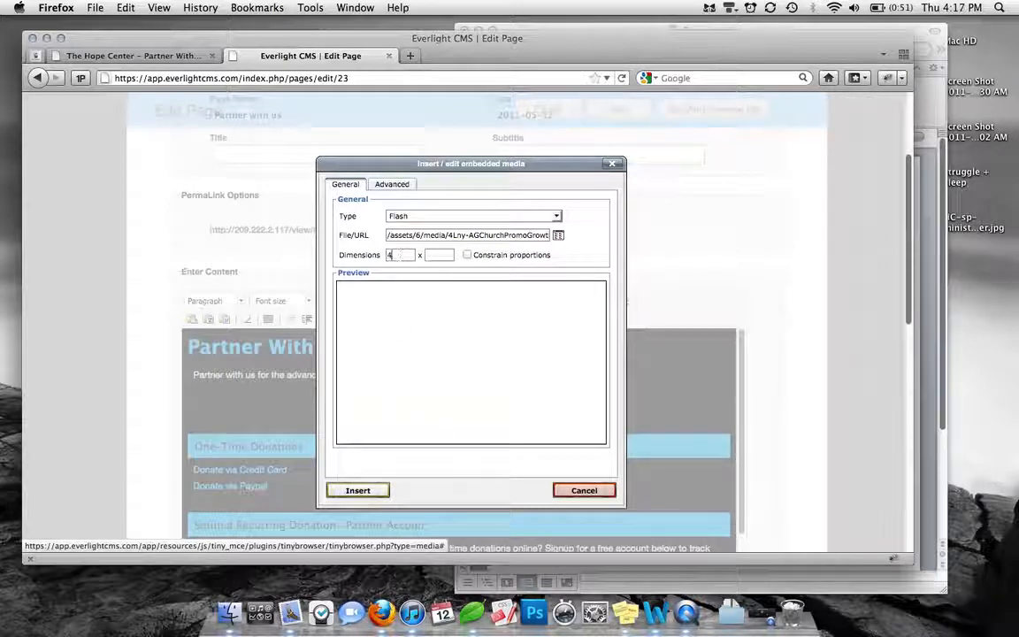
{"action": "left_click", "coordinate": [449, 255]}
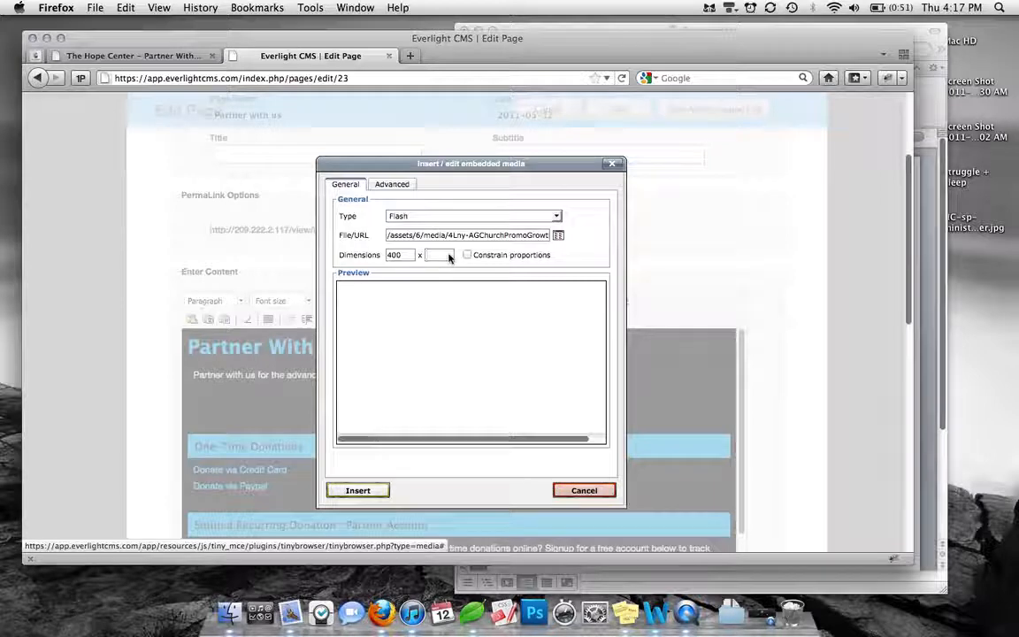
{"action": "left_click", "coordinate": [377, 494]}
Enlarge the embedded video in the content area to about 481 x 260 and update its media settings
{"action": "scroll", "coordinate": [542, 475], "scroll_direction": "down", "scroll_amount": 2}
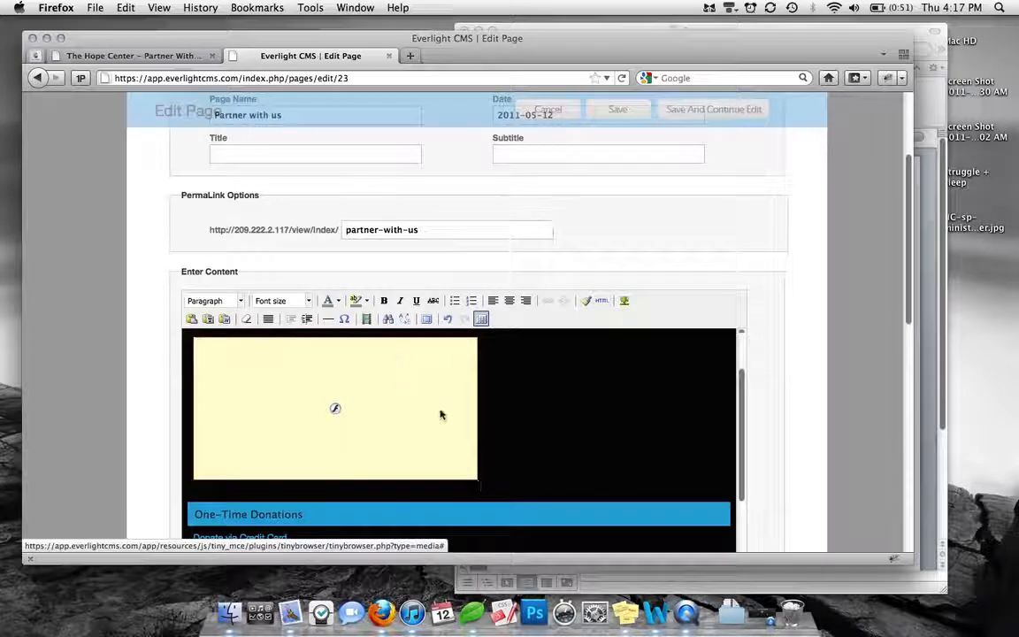
{"action": "left_click", "coordinate": [394, 413]}
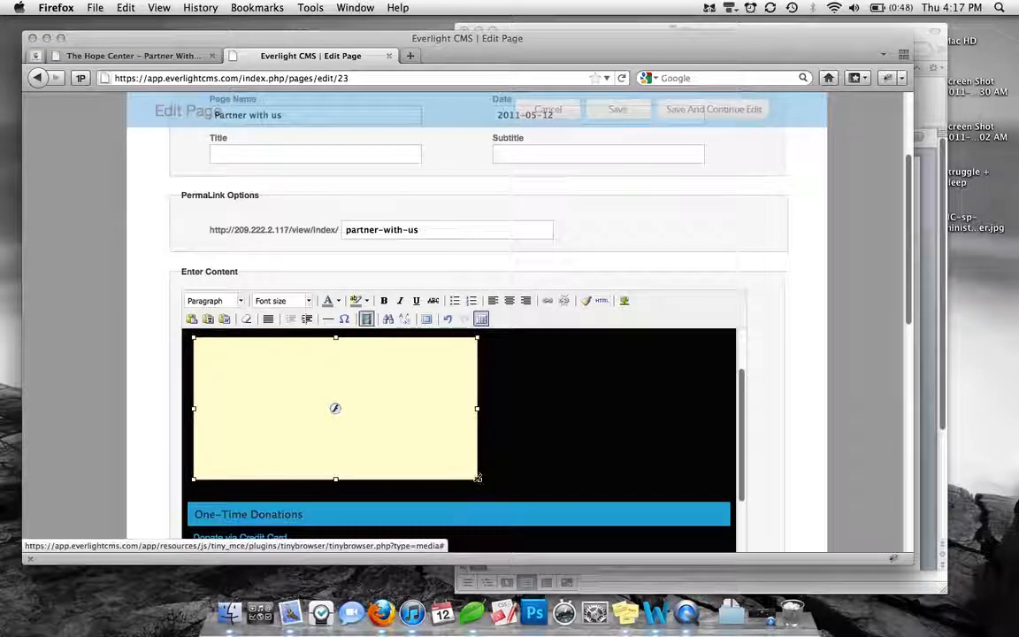
{"action": "left_click_drag", "start_coordinate": [477, 479], "coordinate": [534, 509]}
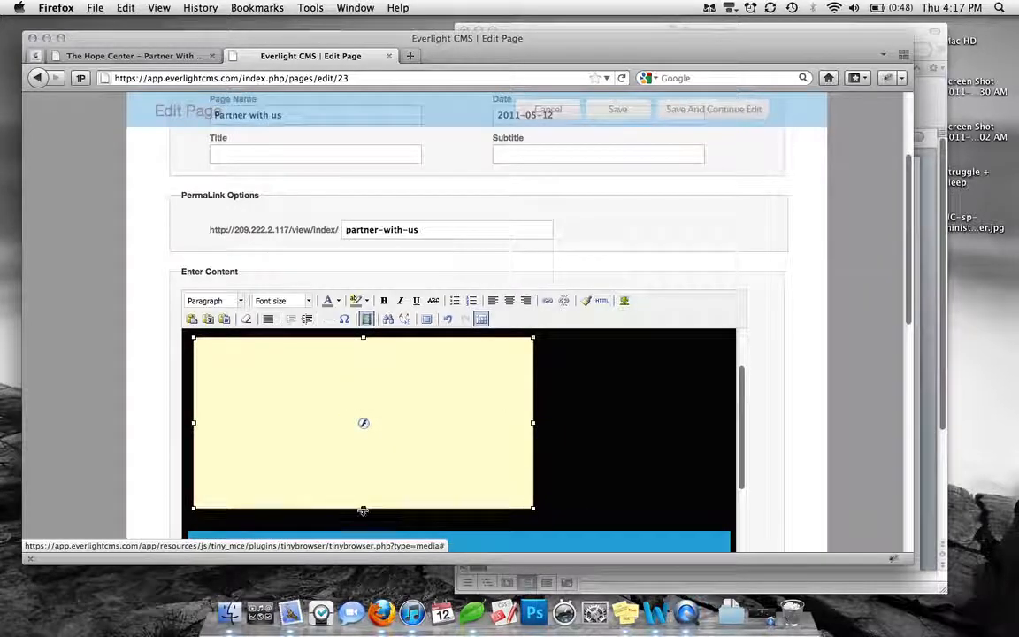
{"action": "left_click_drag", "start_coordinate": [362, 510], "coordinate": [362, 524]}
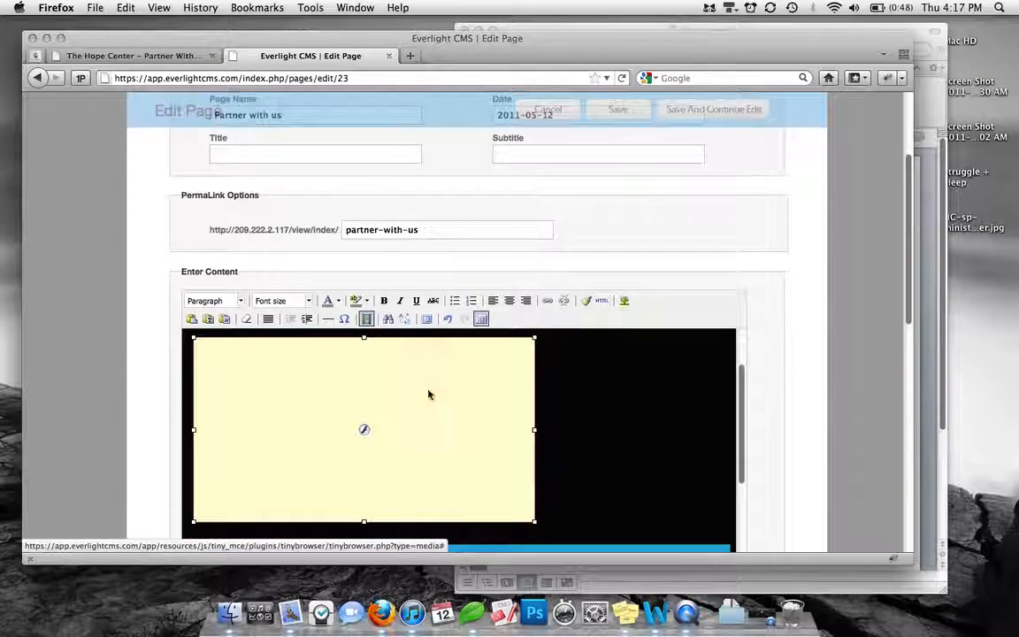
{"action": "left_click", "coordinate": [366, 318]}
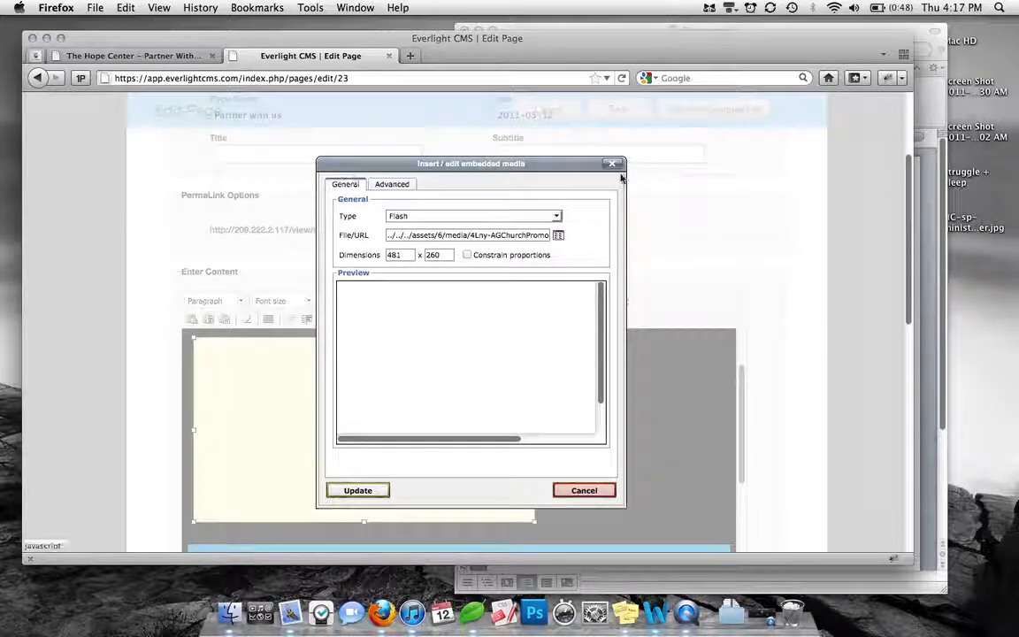
{"action": "left_click", "coordinate": [373, 492]}
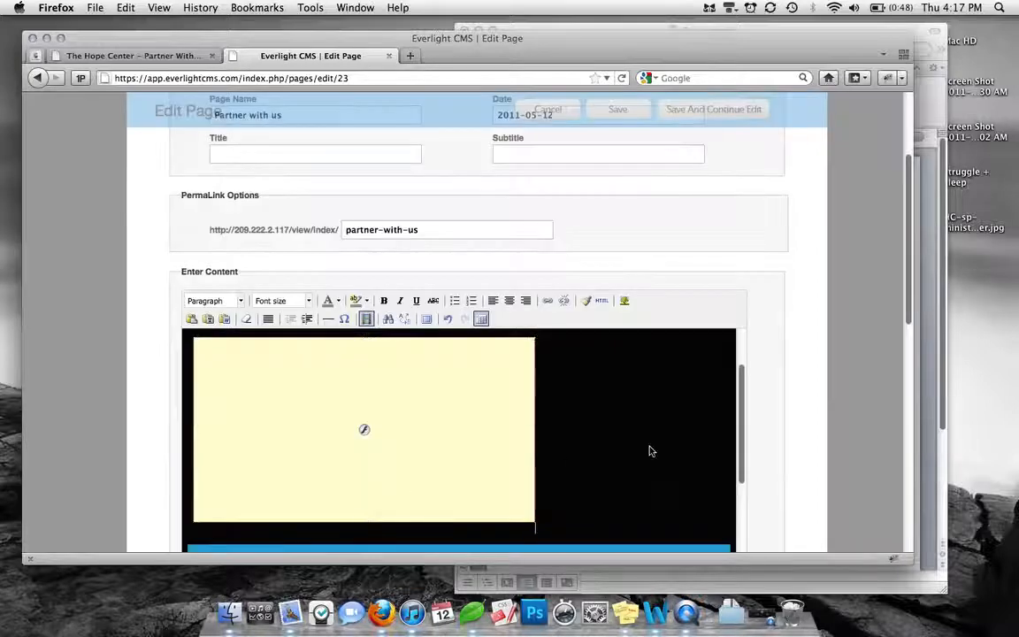
Center the embedded video in the page content and save the page while keeping it open for editing
{"action": "left_click", "coordinate": [510, 301]}
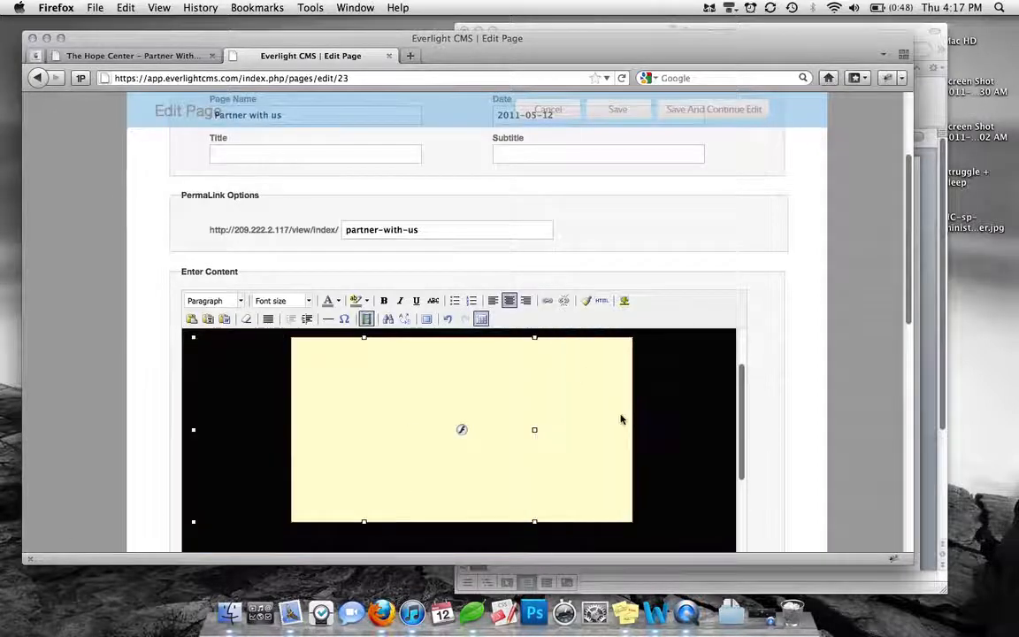
{"action": "left_click", "coordinate": [678, 418]}
{"action": "scroll", "coordinate": [682, 421], "scroll_direction": "up", "scroll_amount": 2}
{"action": "scroll", "coordinate": [681, 421], "scroll_direction": "down", "scroll_amount": 4}
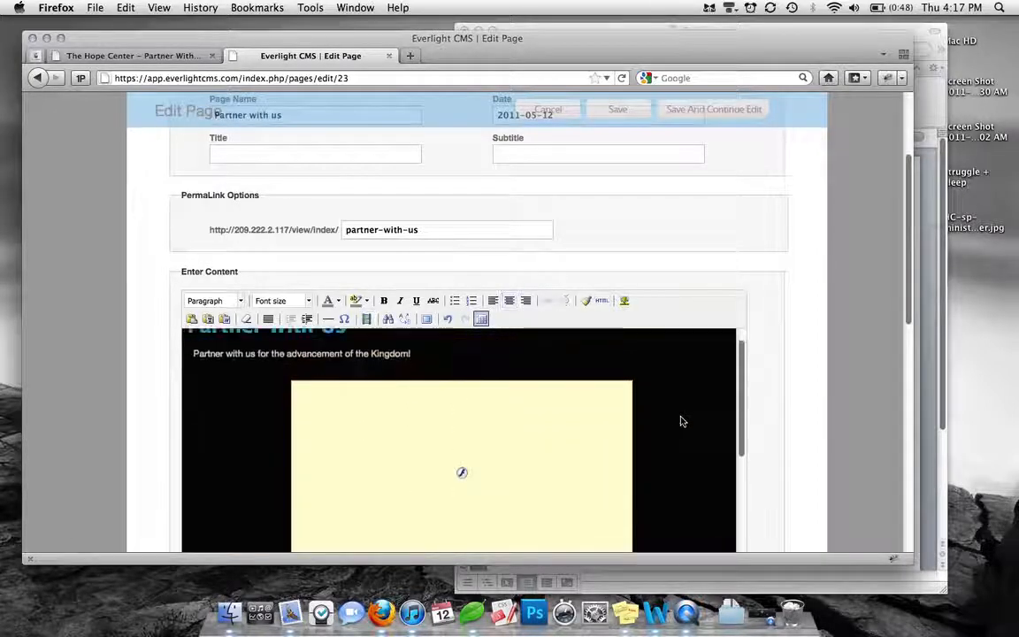
{"action": "scroll", "coordinate": [680, 420], "scroll_direction": "up", "scroll_amount": 3}
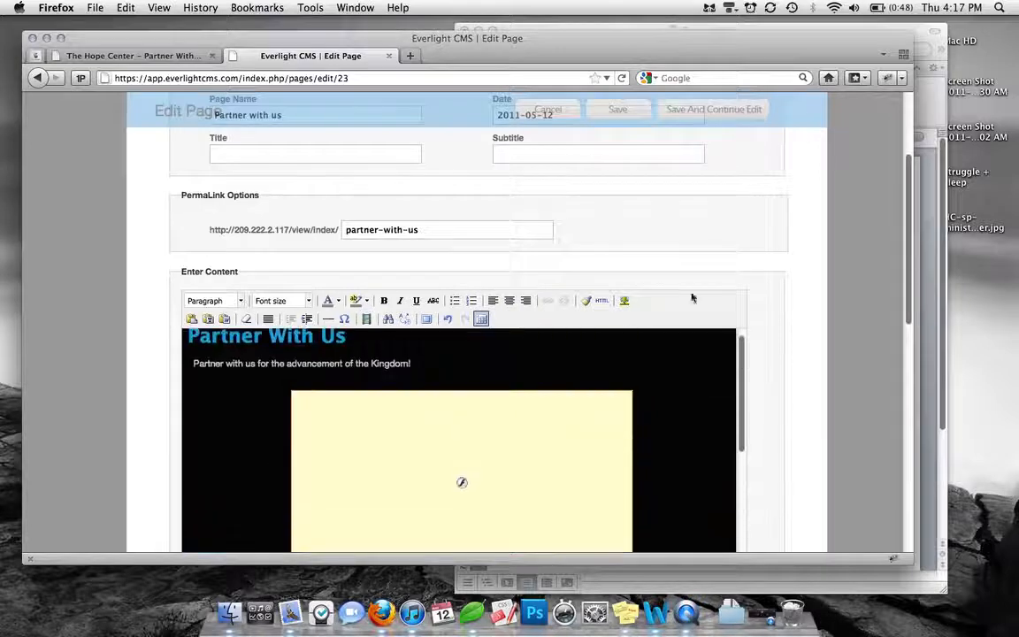
{"action": "left_click", "coordinate": [706, 116]}
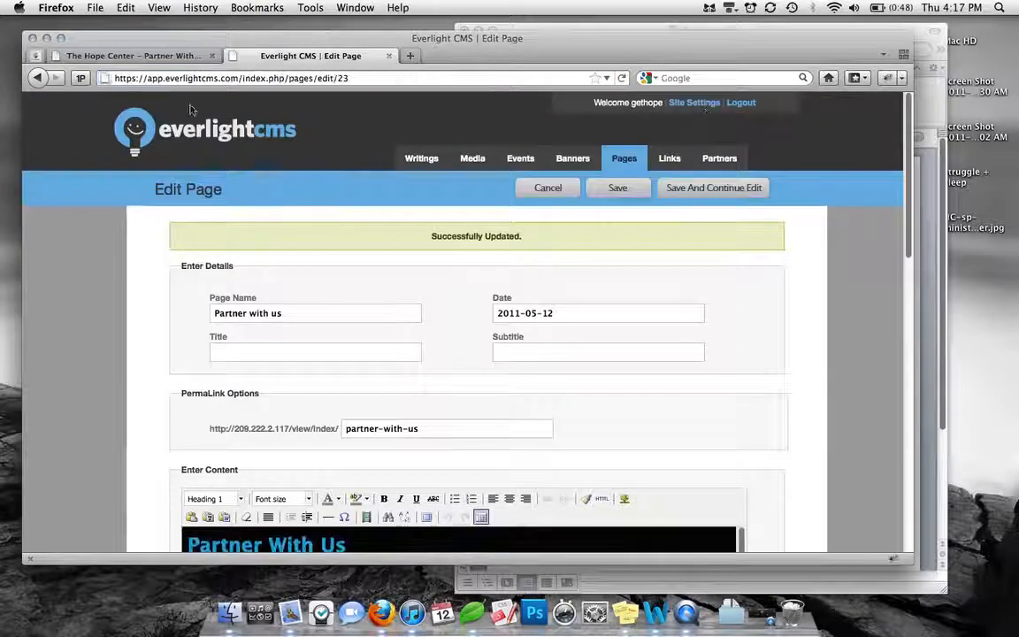
Reload the live Partner With Us page, play the embedded video briefly and pause it
{"action": "left_click", "coordinate": [132, 55]}
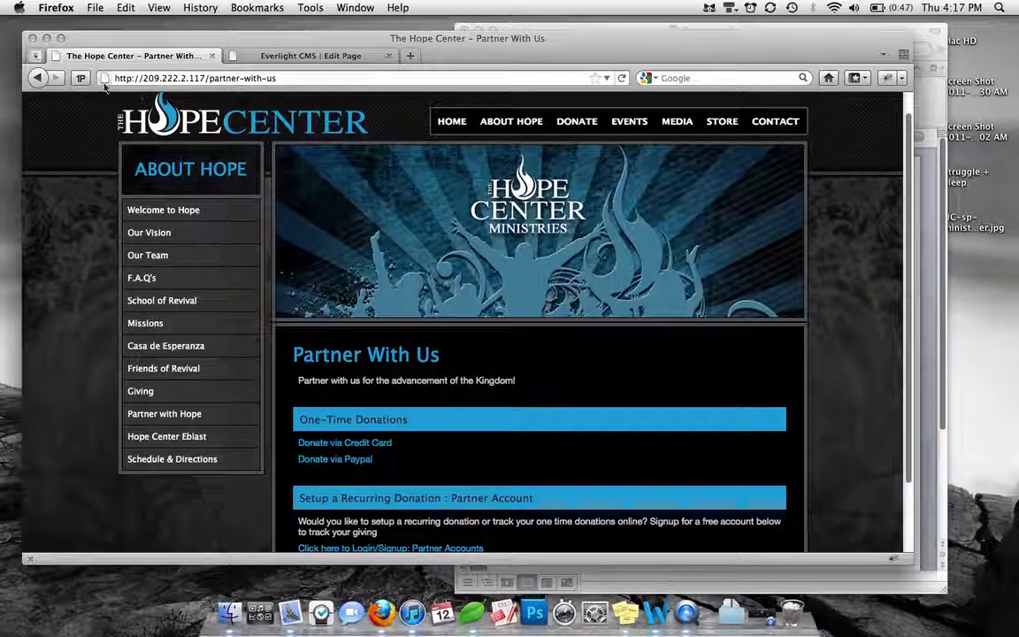
{"action": "left_click", "coordinate": [625, 78]}
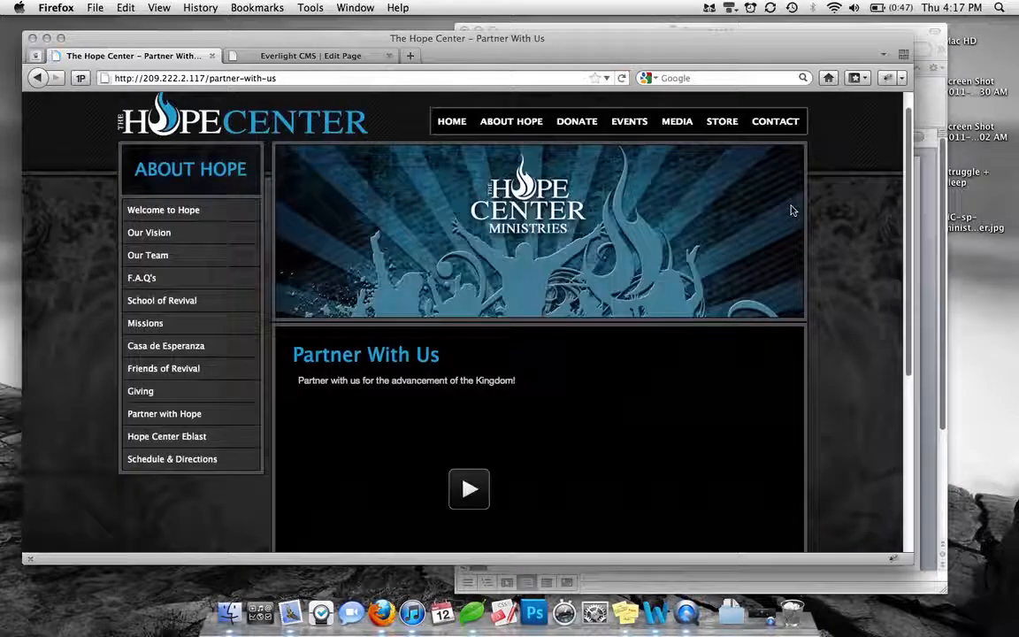
{"action": "scroll", "coordinate": [791, 210], "scroll_direction": "down", "scroll_amount": 3}
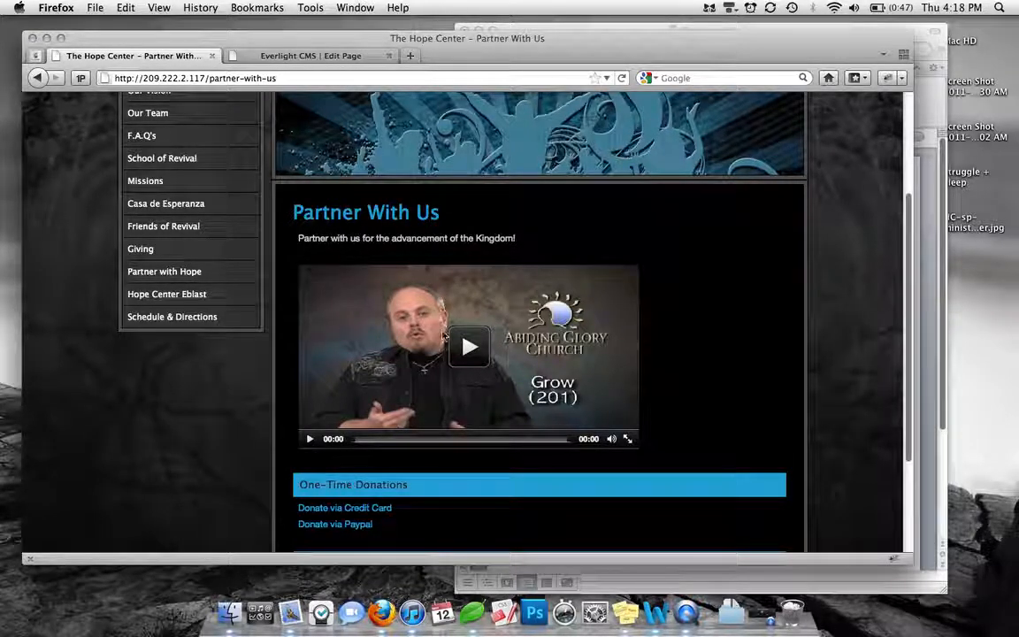
{"action": "left_click", "coordinate": [466, 348]}
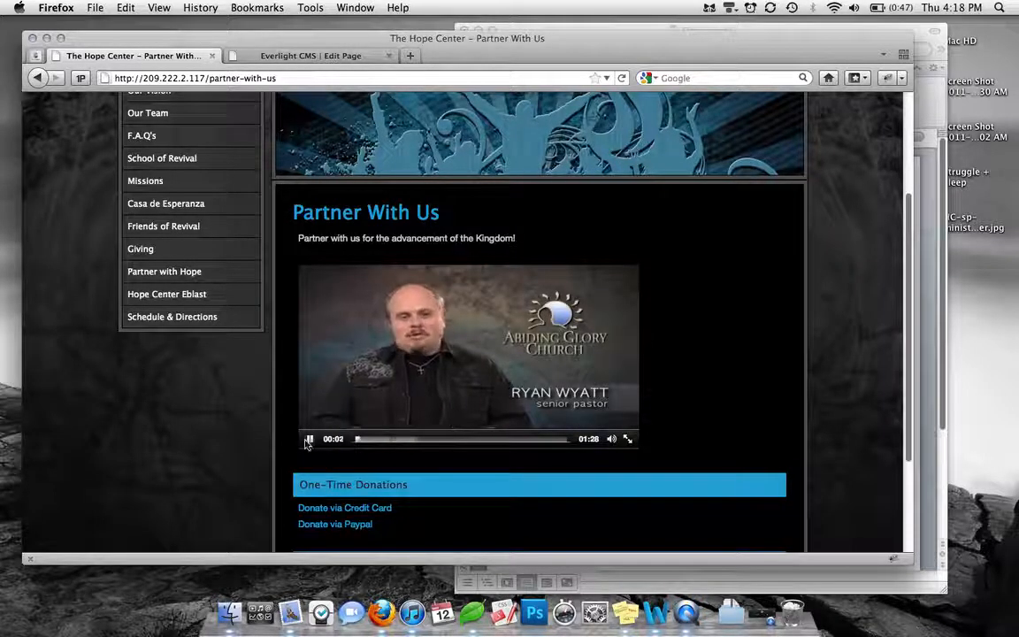
{"action": "left_click", "coordinate": [437, 387]}
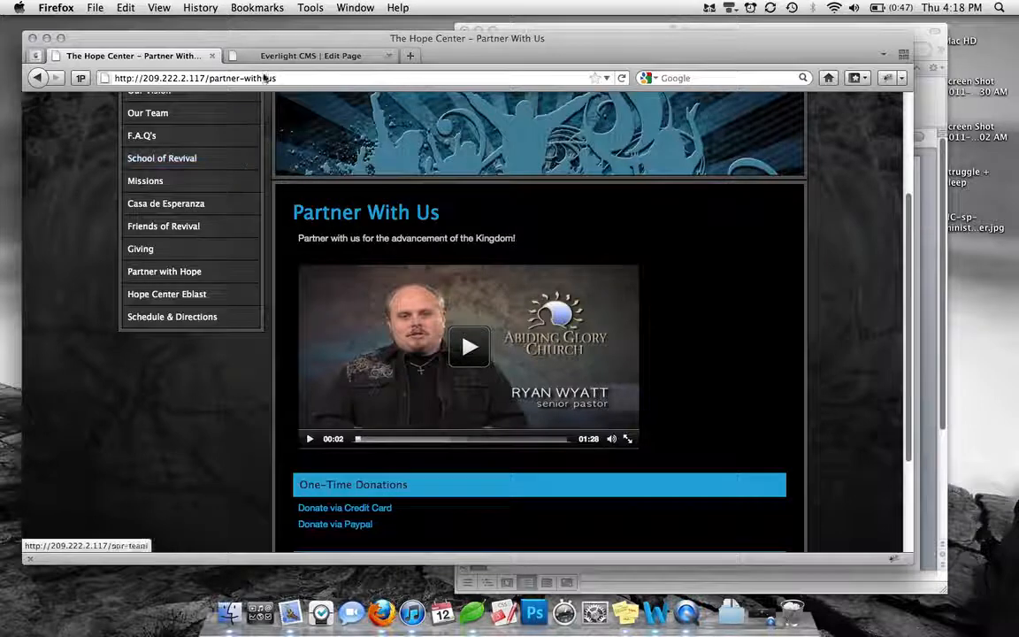
Delete the embedded video and the empty paragraphs around it from the page content, and save while continuing to edit
{"action": "left_click", "coordinate": [238, 53]}
{"action": "scroll", "coordinate": [419, 311], "scroll_direction": "down", "scroll_amount": 1}
{"action": "scroll", "coordinate": [419, 311], "scroll_direction": "down", "scroll_amount": 3}
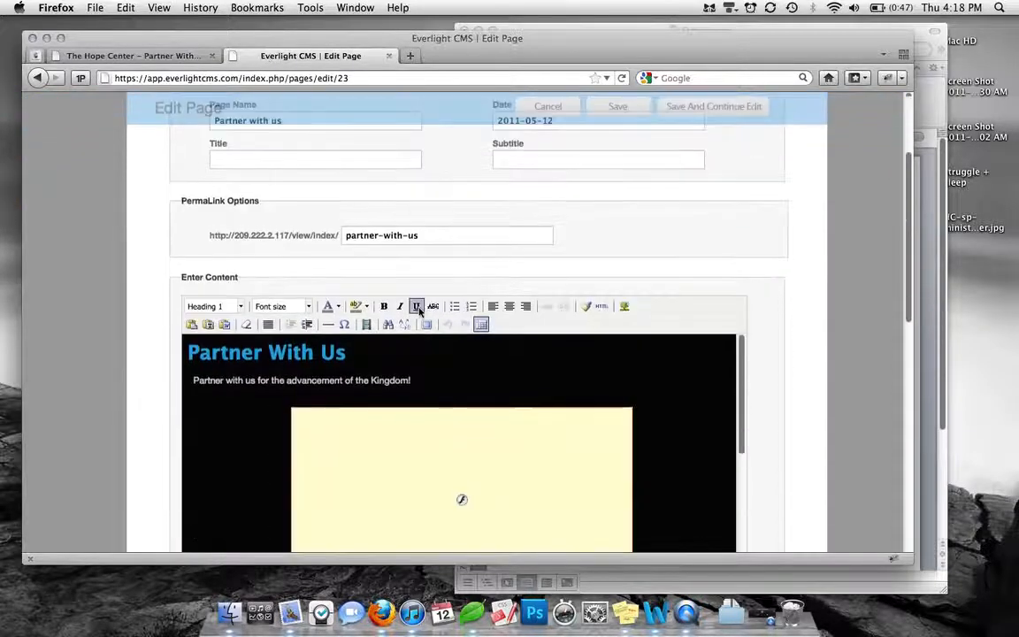
{"action": "left_click", "coordinate": [437, 484]}
{"action": "key", "text": "Delete"}
{"action": "key", "text": "BackSpace"}
{"action": "key", "text": "BackSpace"}
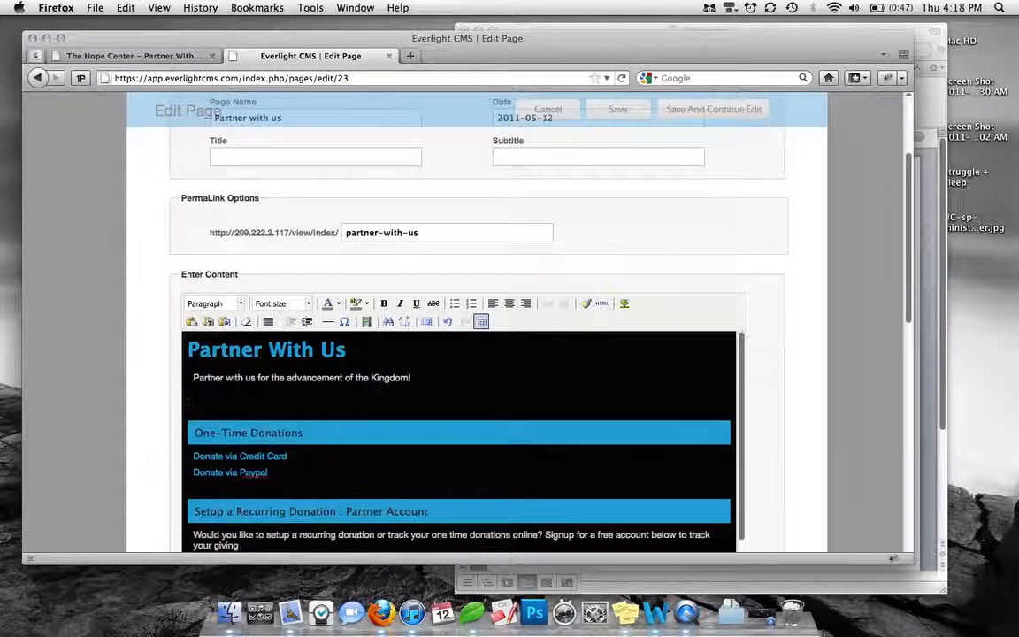
{"action": "left_click", "coordinate": [738, 121]}
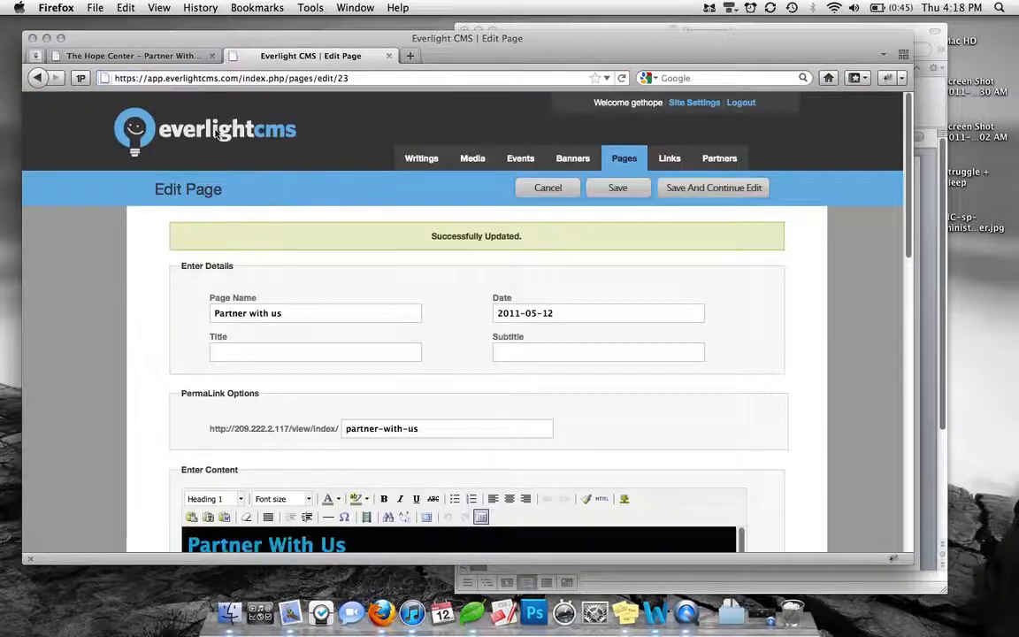
Reload the live Partner With Us page and inspect the content after the video's removal
{"action": "left_click", "coordinate": [175, 56]}
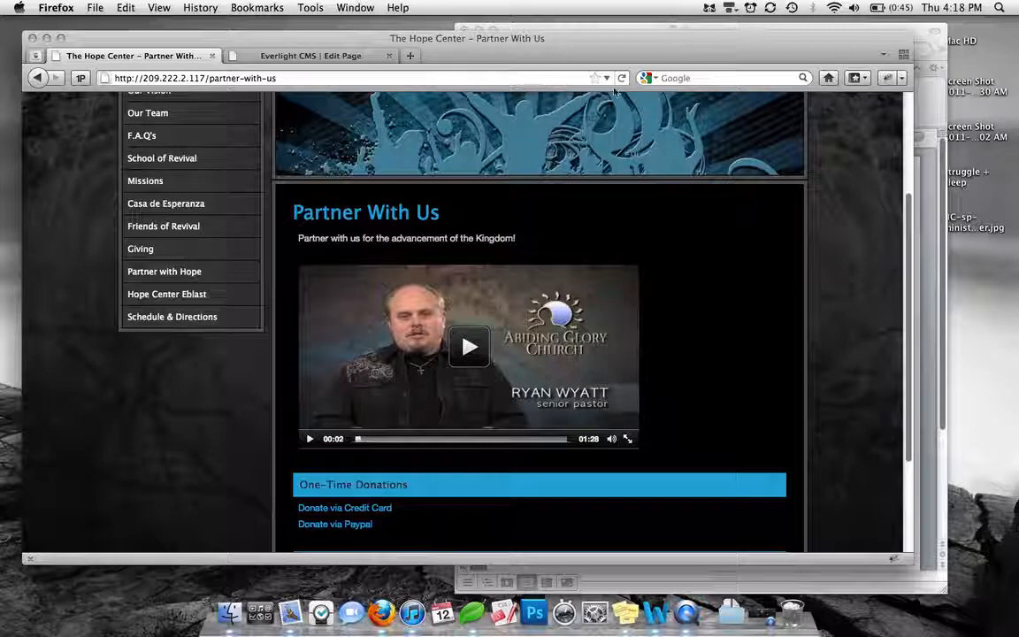
{"action": "key", "text": "super+r"}
{"action": "scroll", "coordinate": [711, 273], "scroll_direction": "up", "scroll_amount": 1}
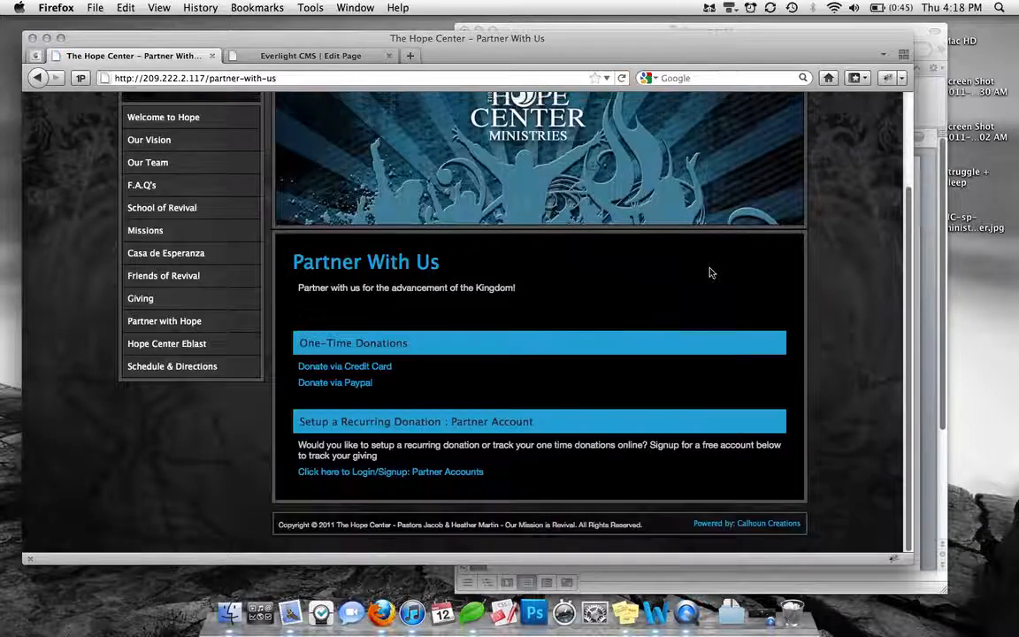
Remove the leftover empty paragraph above the "One-Time Donations" heading in the CMS page content and save the page
{"action": "left_click", "coordinate": [309, 54]}
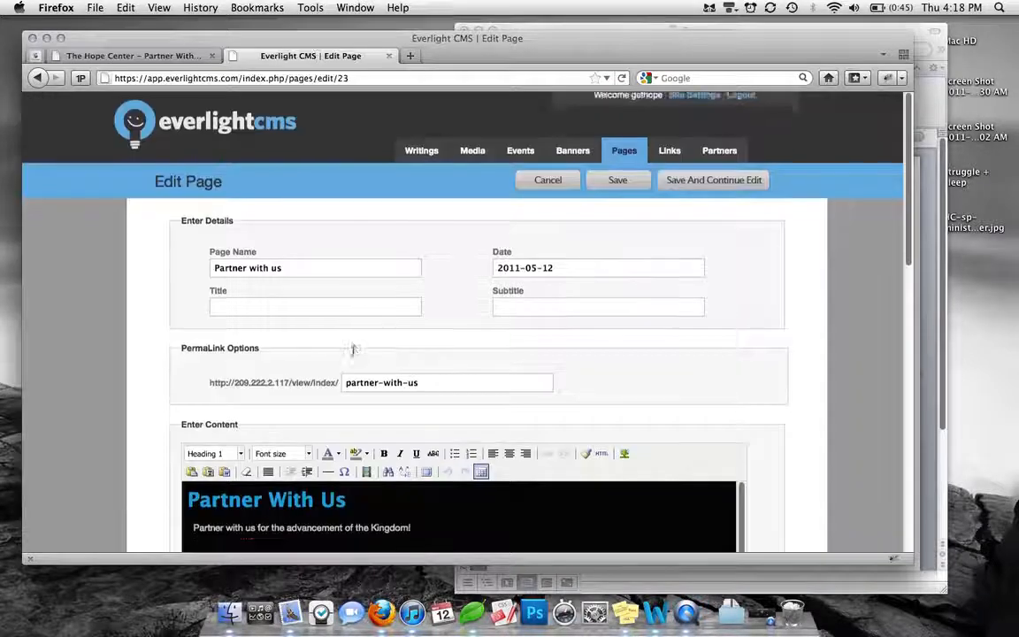
{"action": "scroll", "coordinate": [352, 347], "scroll_direction": "down", "scroll_amount": 3}
{"action": "left_click", "coordinate": [236, 462]}
{"action": "key", "text": "BackSpace"}
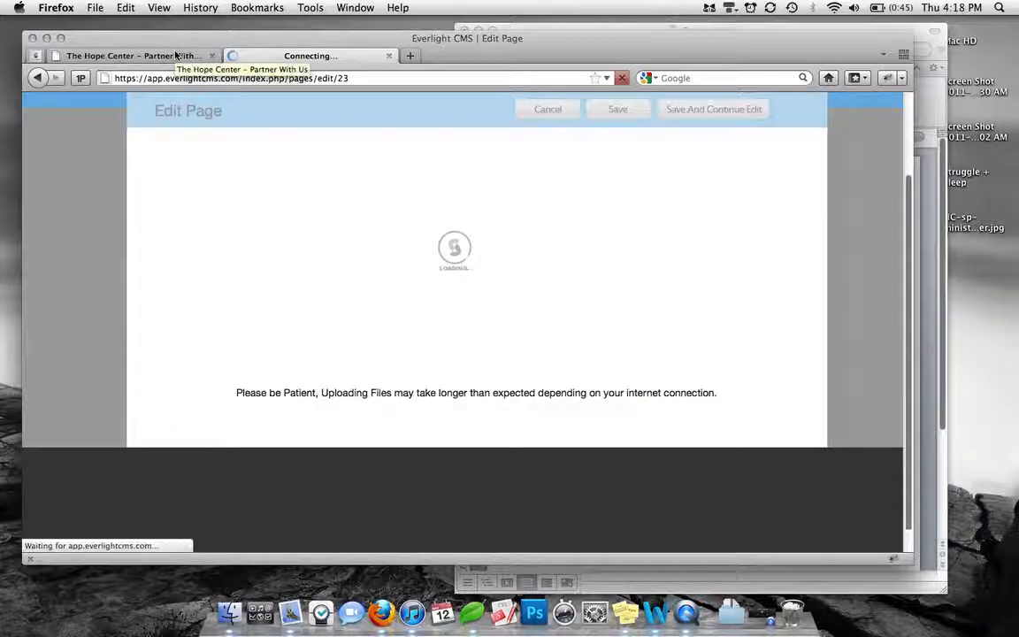
Reload the live Partner With Us page and check the spacing between the intro line and the donation sections
{"action": "left_click", "coordinate": [176, 56]}
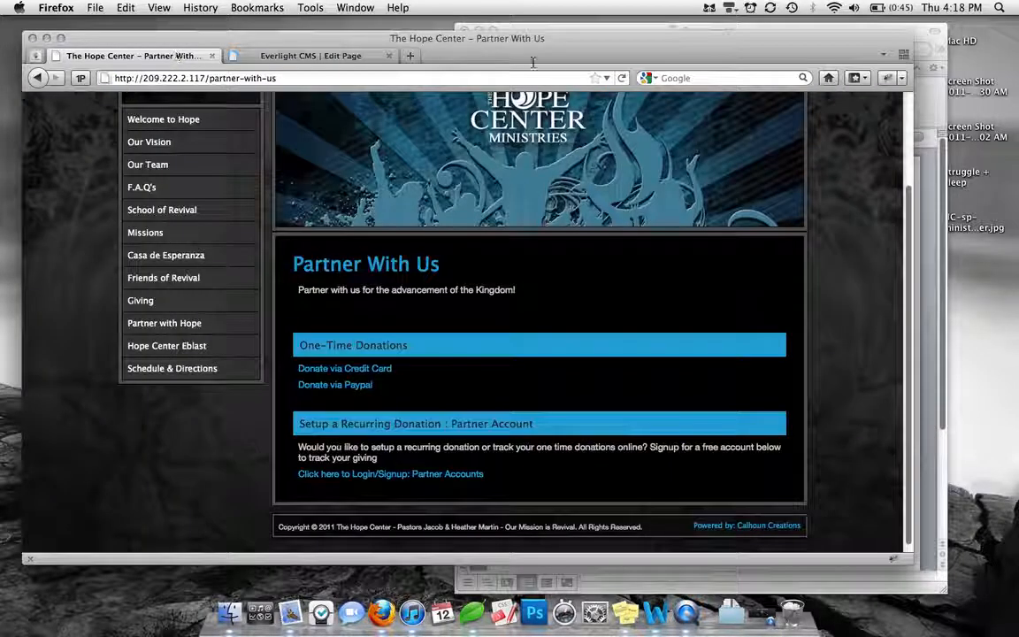
{"action": "left_click", "coordinate": [621, 78]}
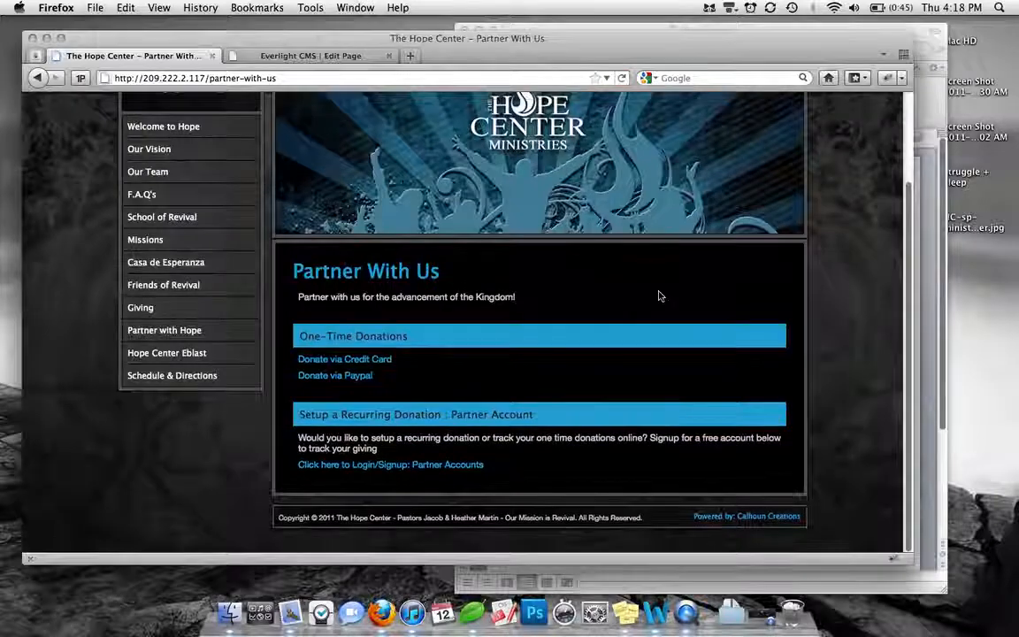
{"action": "scroll", "coordinate": [448, 385], "scroll_direction": "up", "scroll_amount": 3}
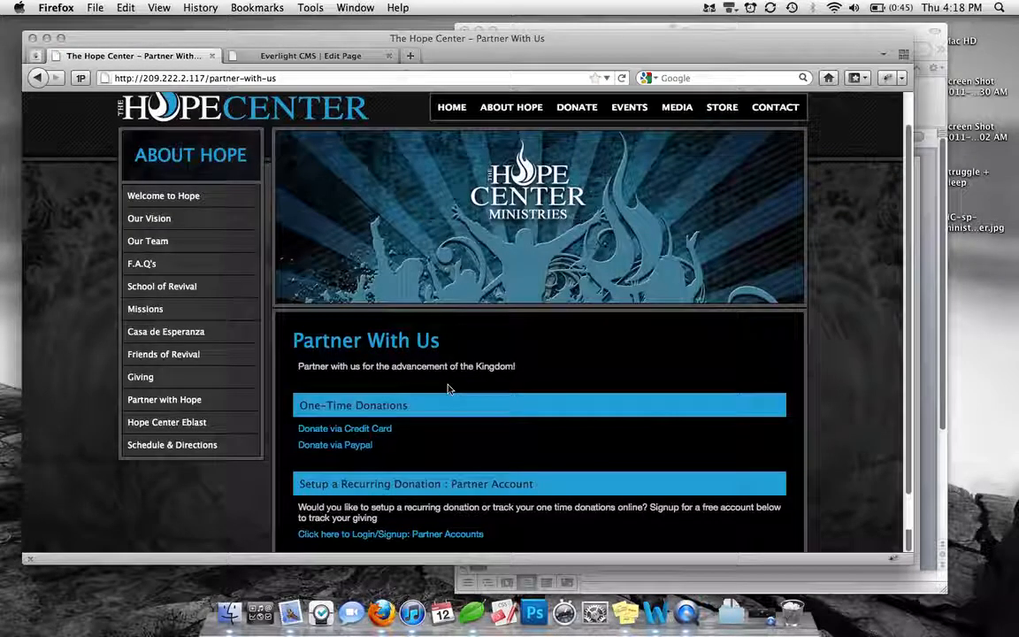
{"action": "scroll", "coordinate": [447, 387], "scroll_direction": "up", "scroll_amount": 2}
{"action": "scroll", "coordinate": [490, 365], "scroll_direction": "down", "scroll_amount": 2}
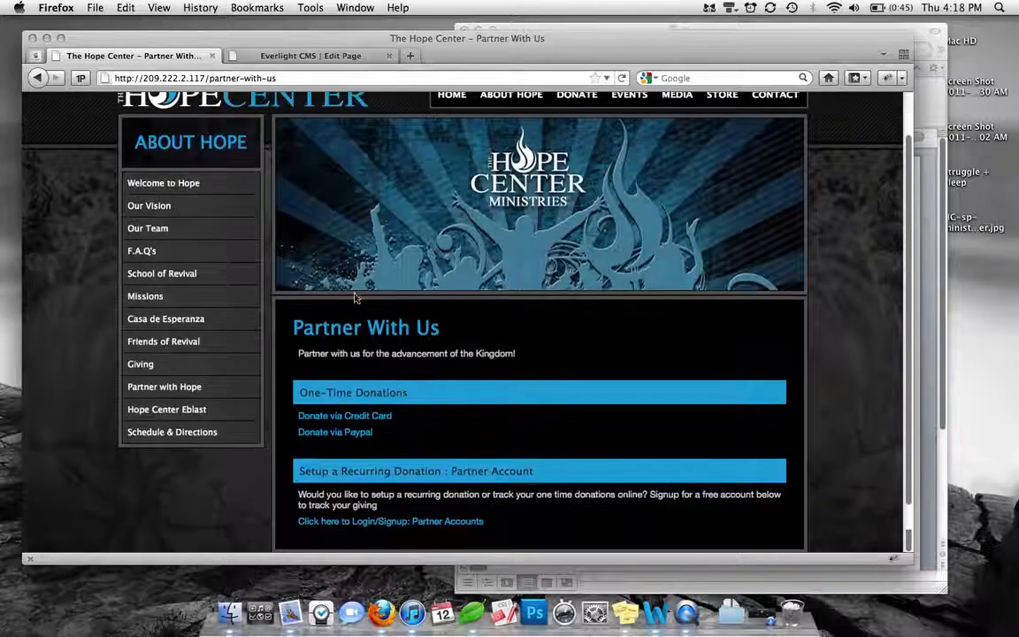